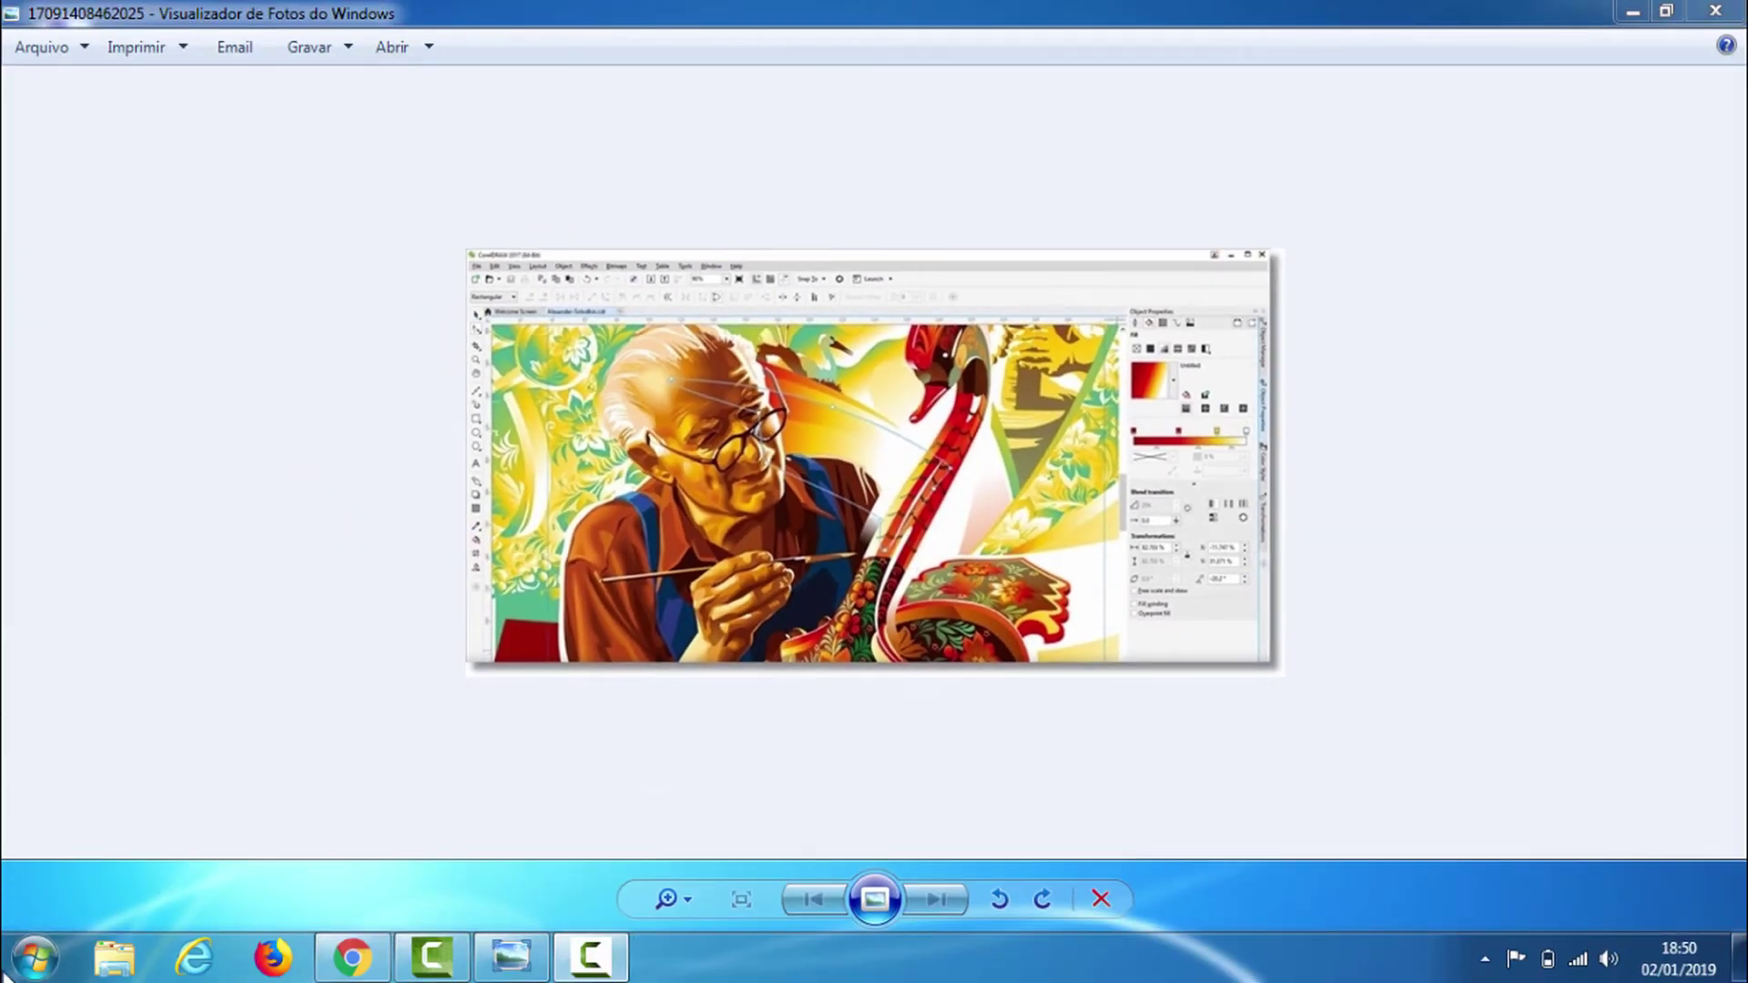
Open CorelDRAW 2018 and start creating a new document.
{"action": "left_click", "coordinate": [37, 956]}
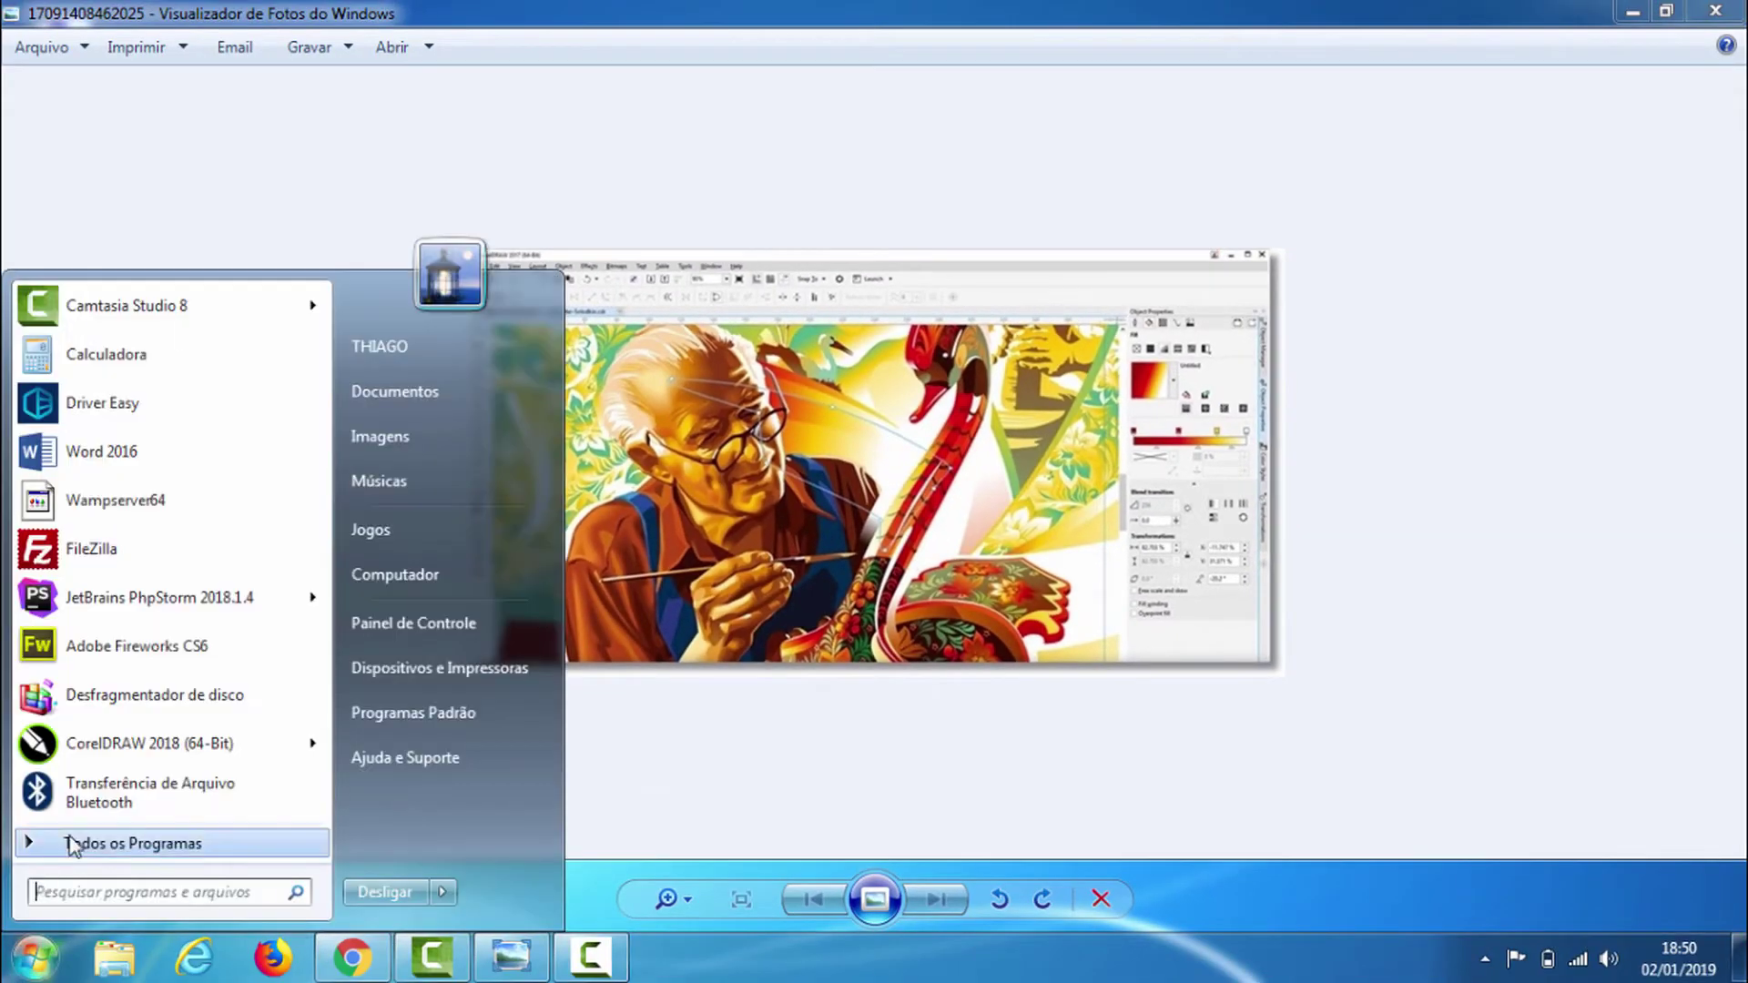
{"action": "left_click", "coordinate": [118, 746]}
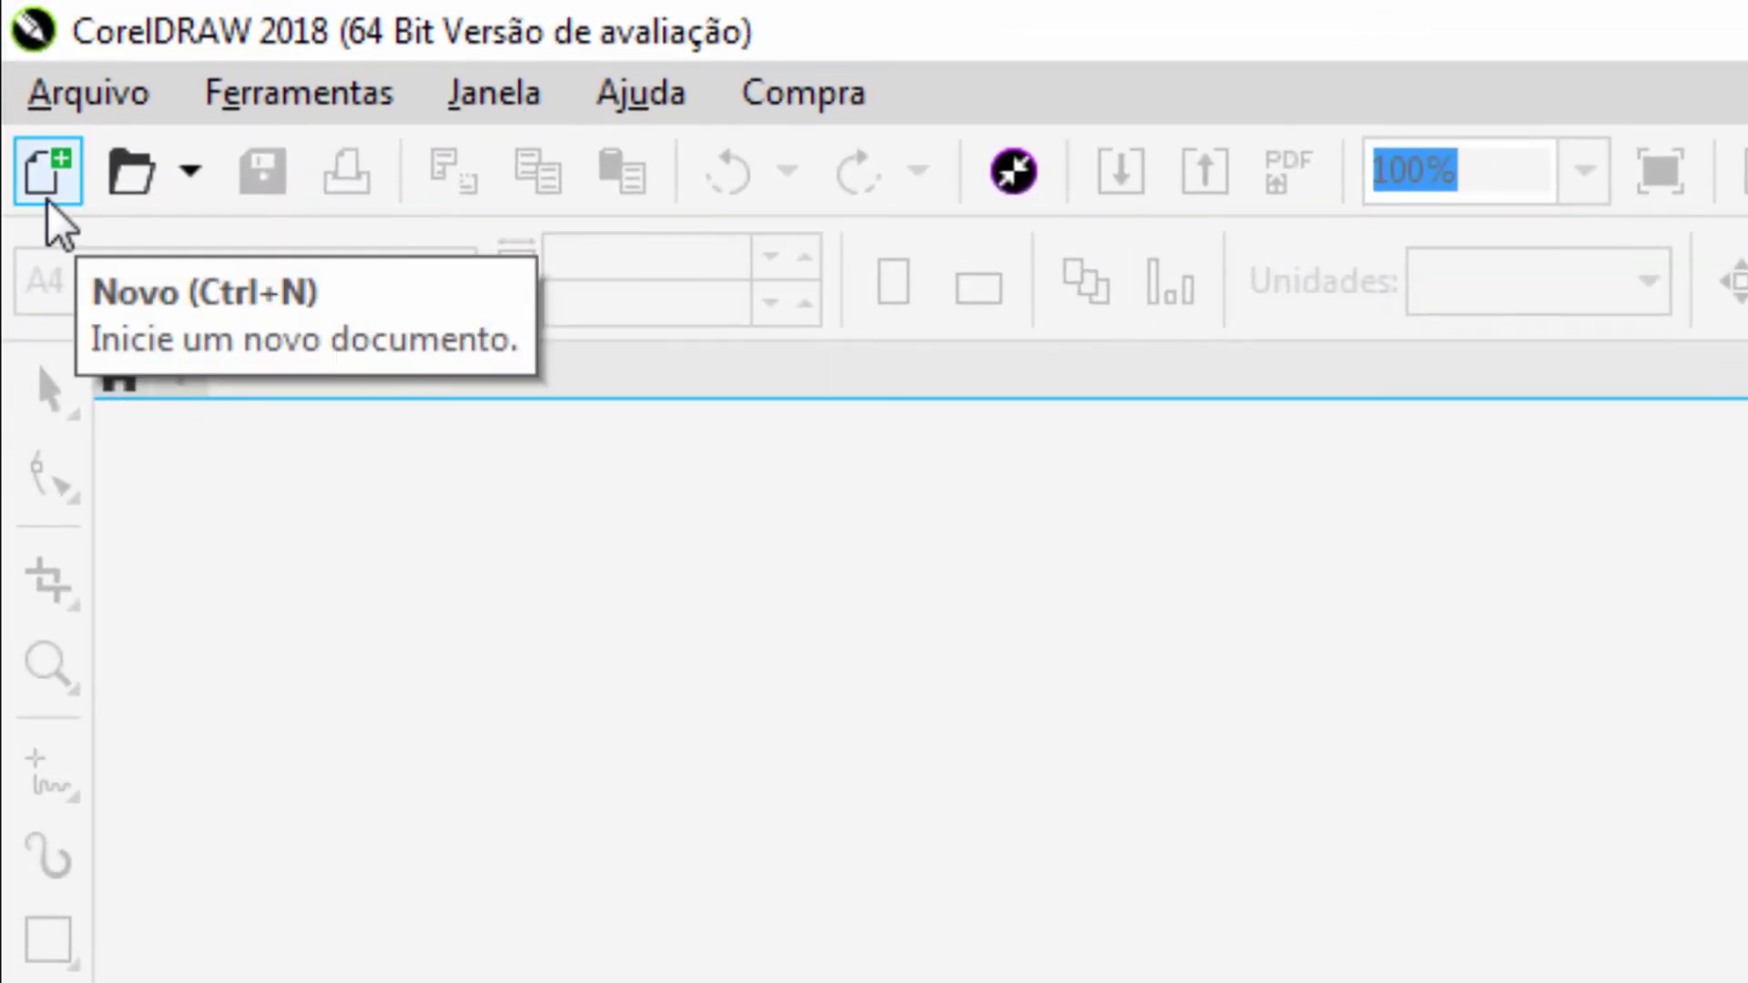
{"action": "left_click", "coordinate": [48, 196]}
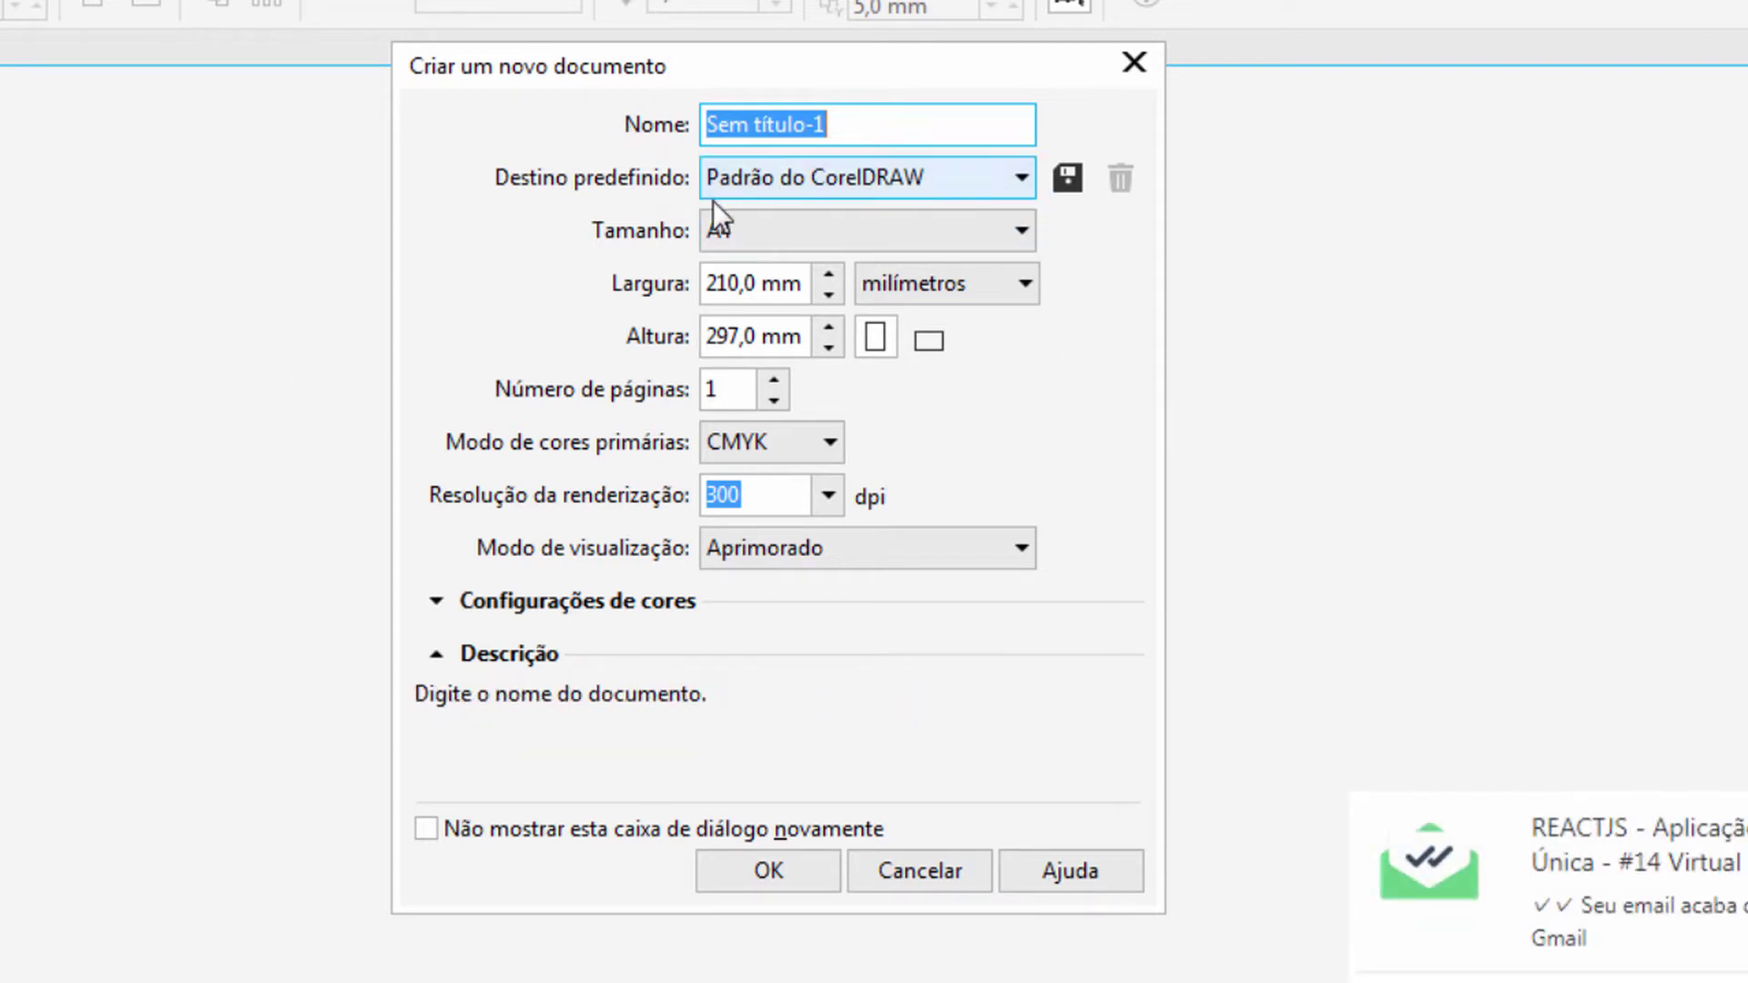
Examine the available page sizes and measurement units for the new document.
{"action": "left_click", "coordinate": [795, 237]}
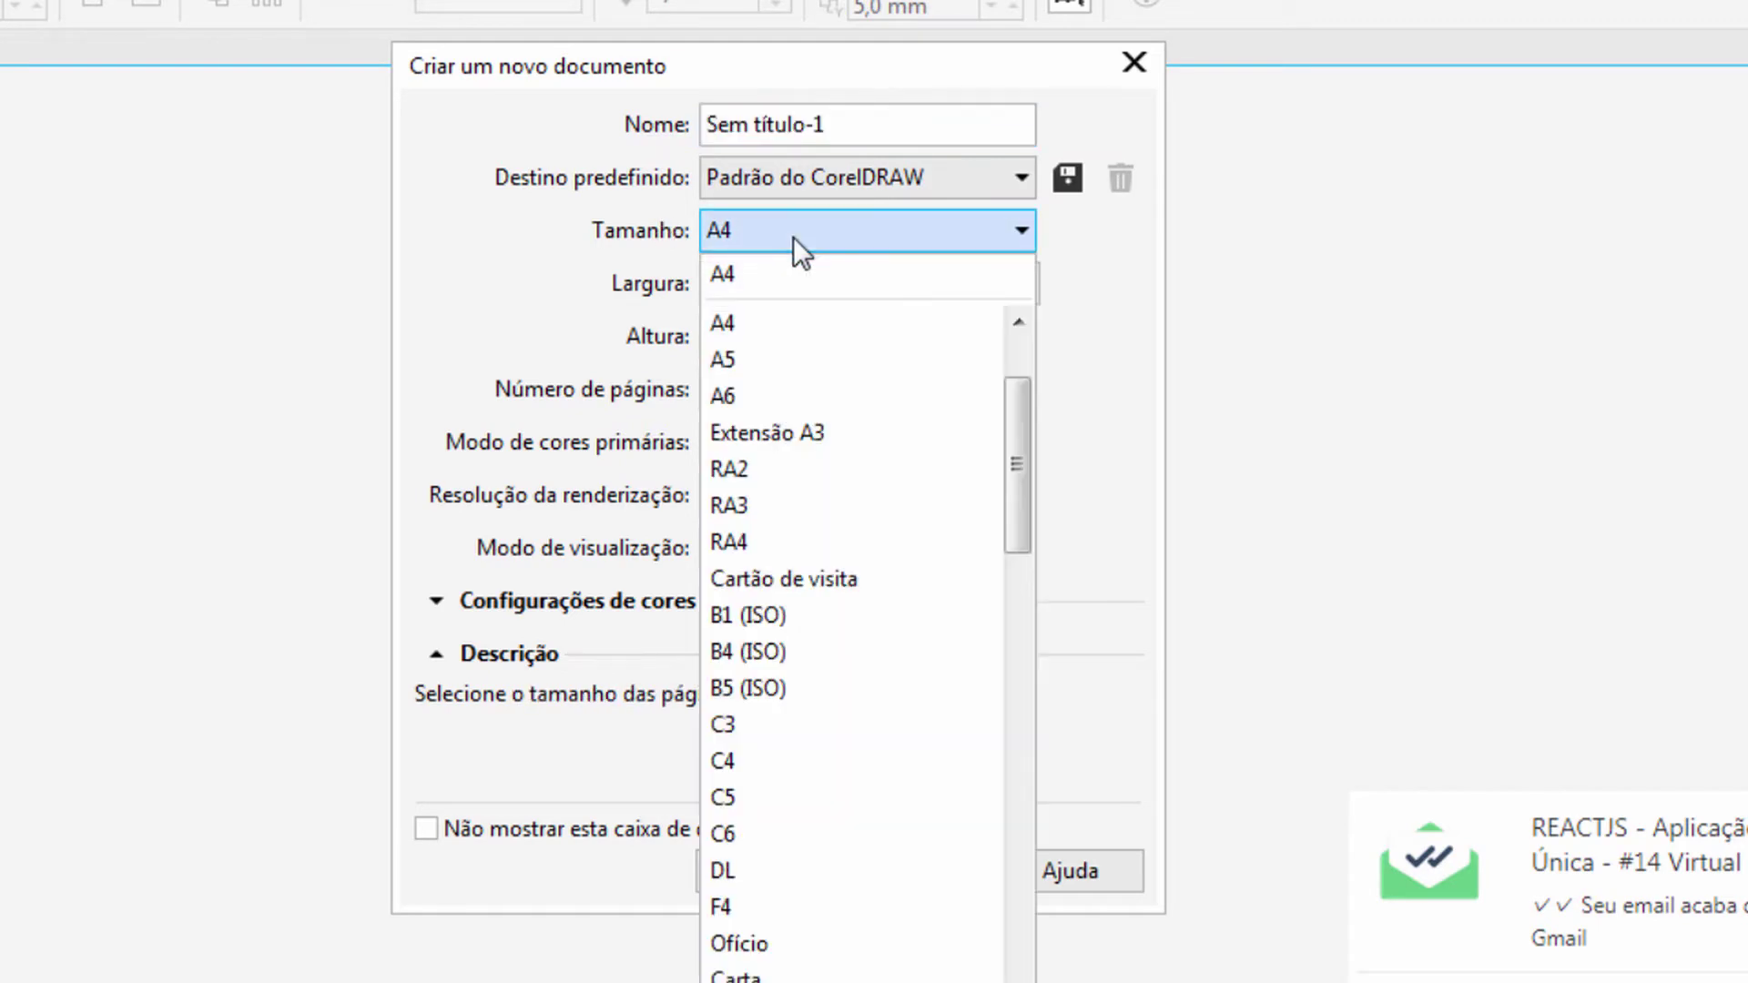
{"action": "mouse_move", "coordinate": [1014, 460]}
{"action": "left_mouse_down"}
{"action": "mouse_move", "coordinate": [1003, 873]}
{"action": "mouse_move", "coordinate": [1025, 441]}
{"action": "left_mouse_up"}
{"action": "left_click", "coordinate": [1088, 380]}
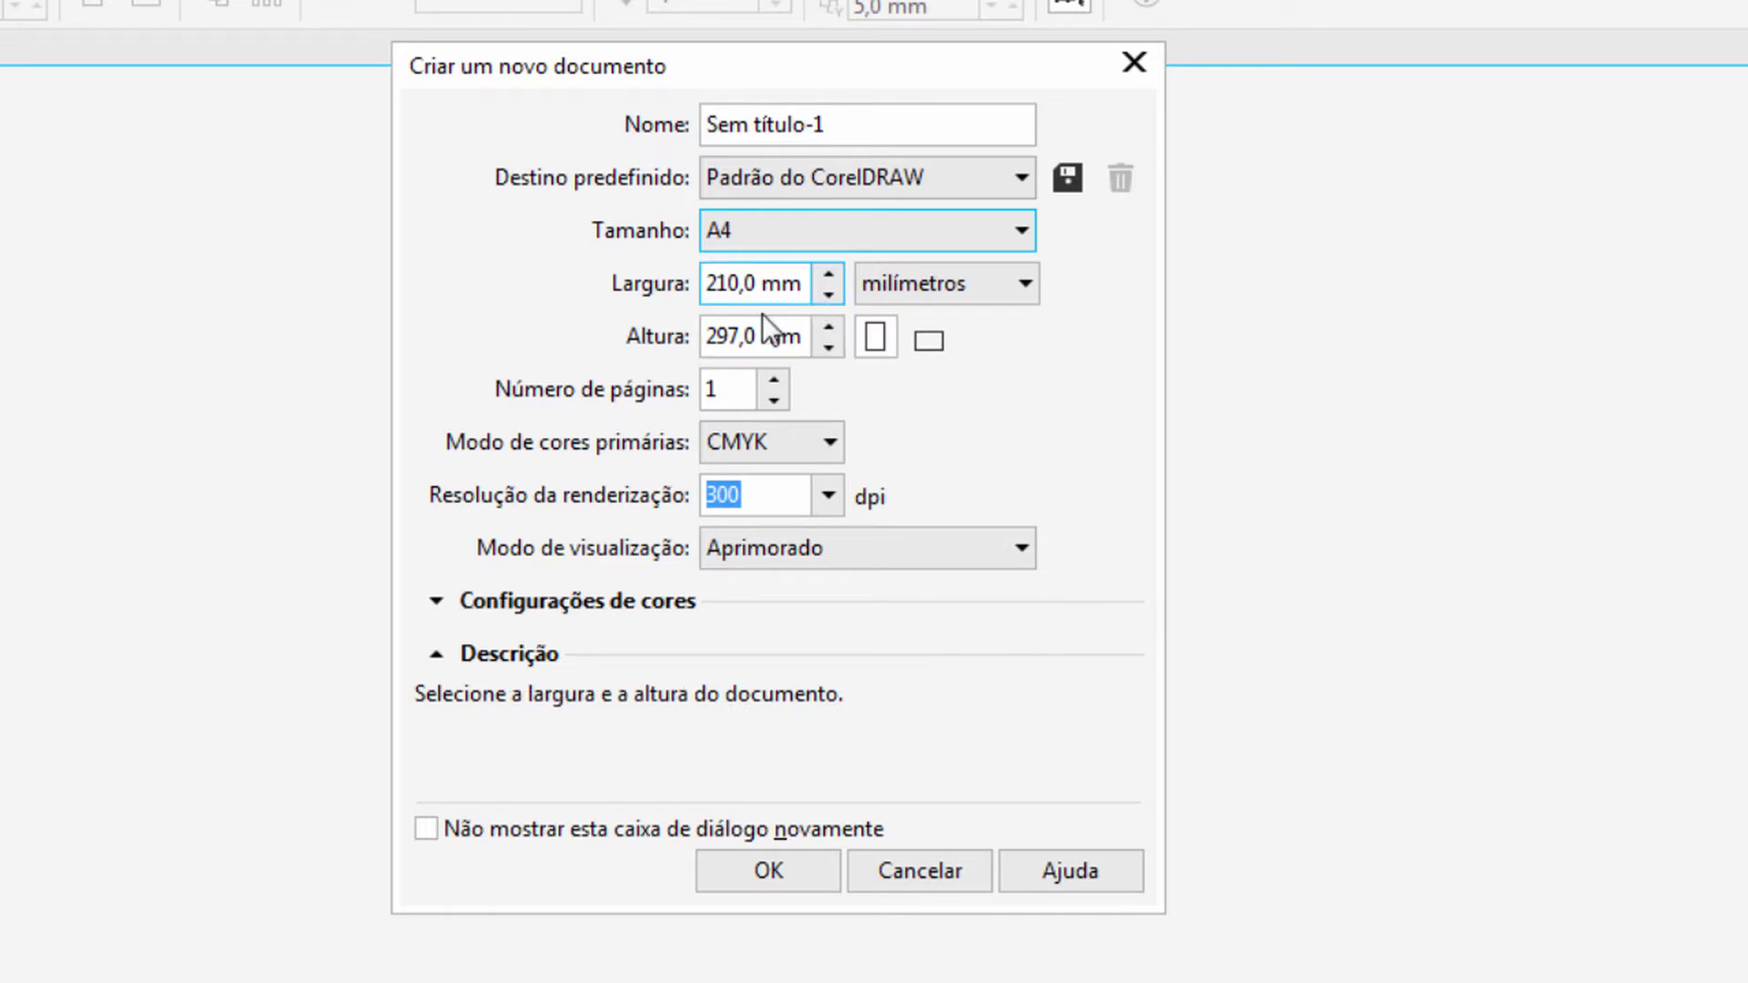
{"action": "left_click", "coordinate": [932, 284]}
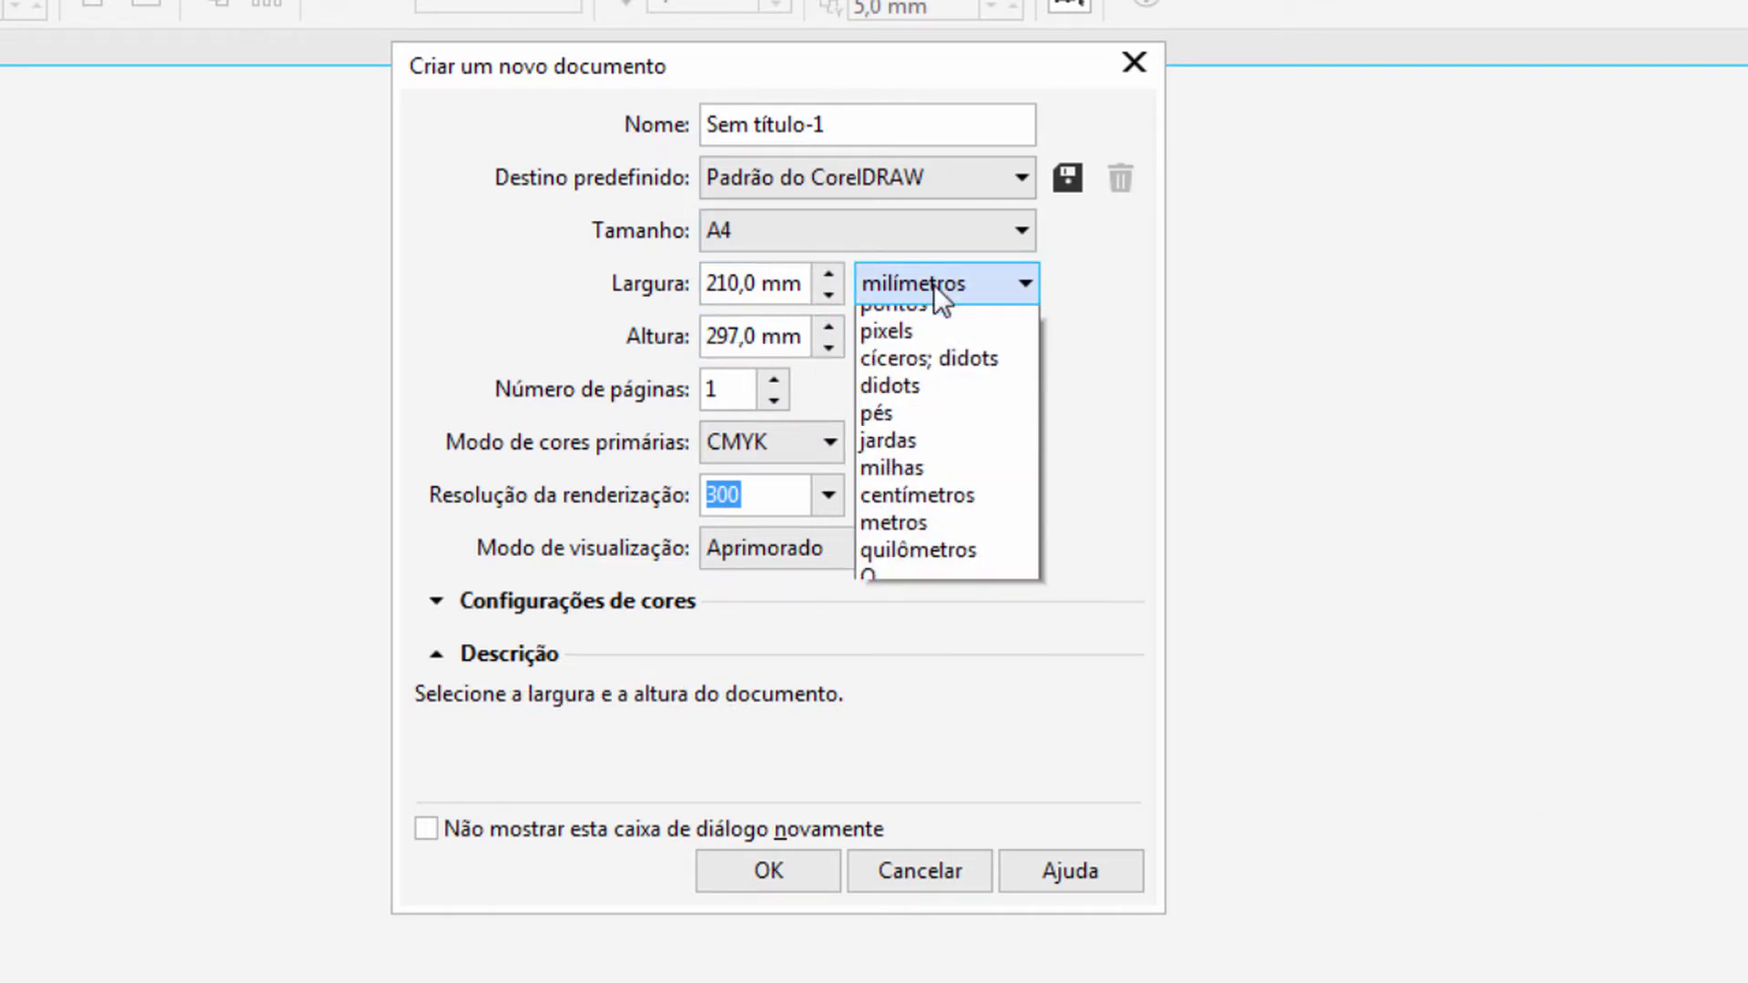
{"action": "left_click", "coordinate": [1085, 460]}
Examine the primary colour mode and view mode options for the new document.
{"action": "left_click", "coordinate": [800, 457]}
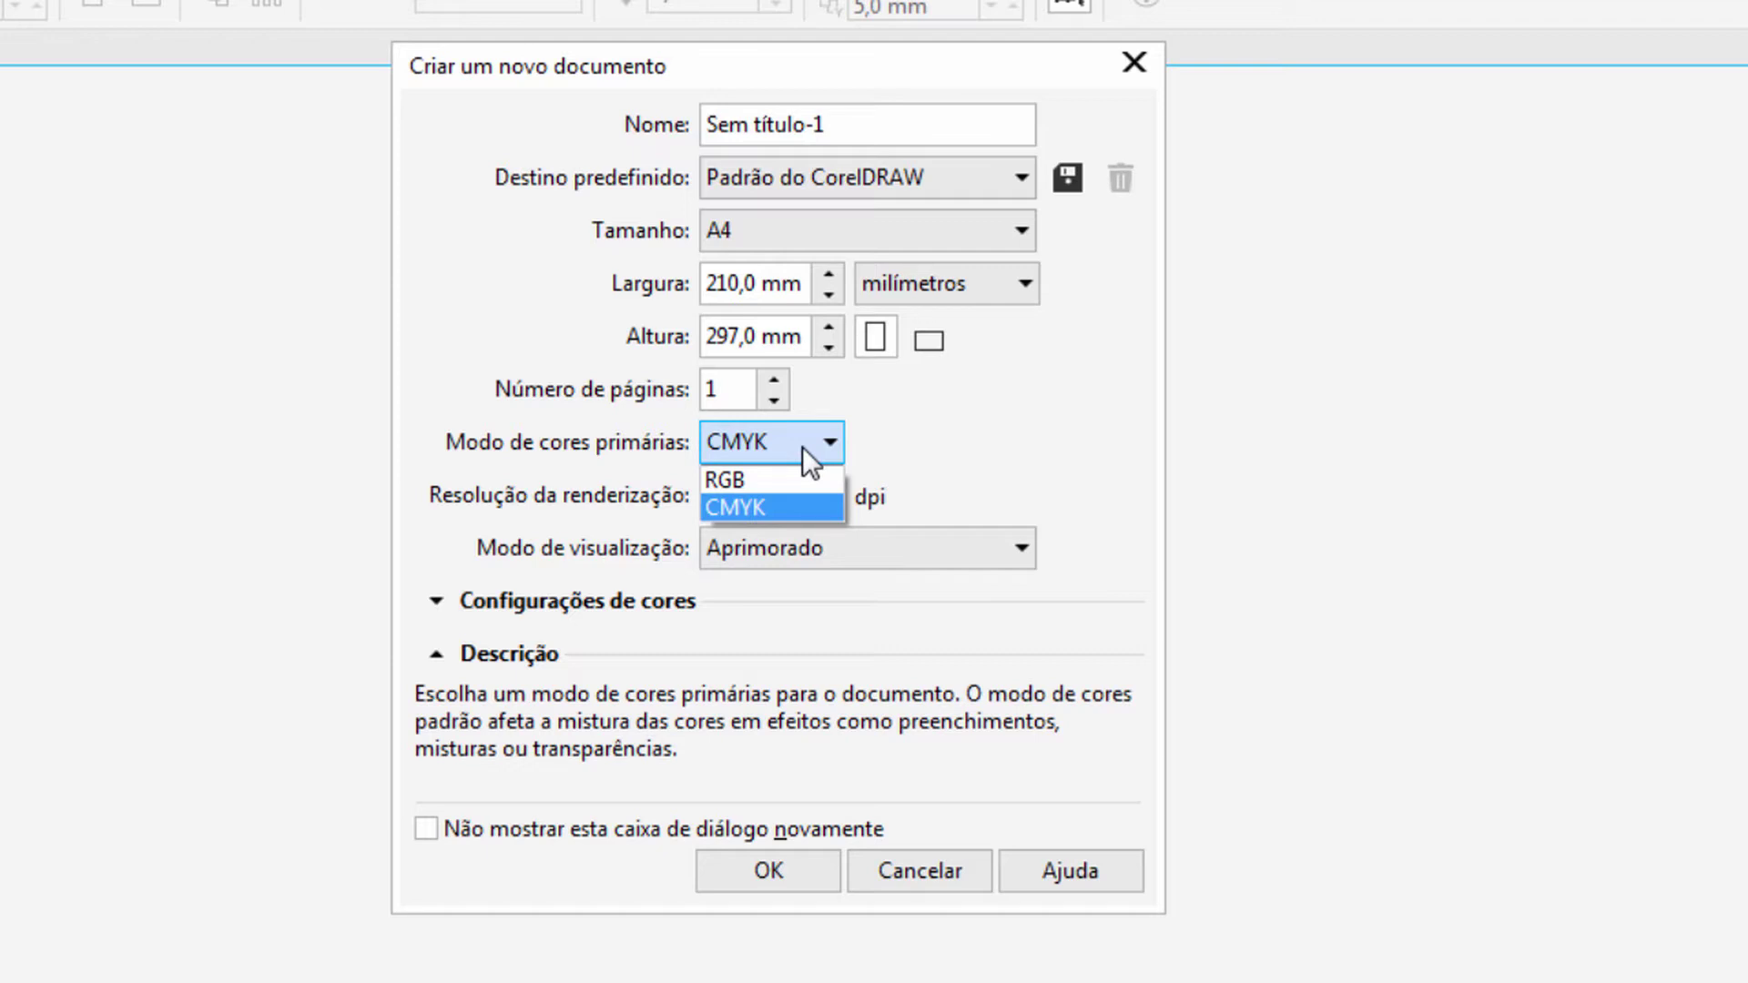
{"action": "left_click", "coordinate": [801, 446]}
{"action": "left_click", "coordinate": [801, 445]}
{"action": "left_click", "coordinate": [1058, 445]}
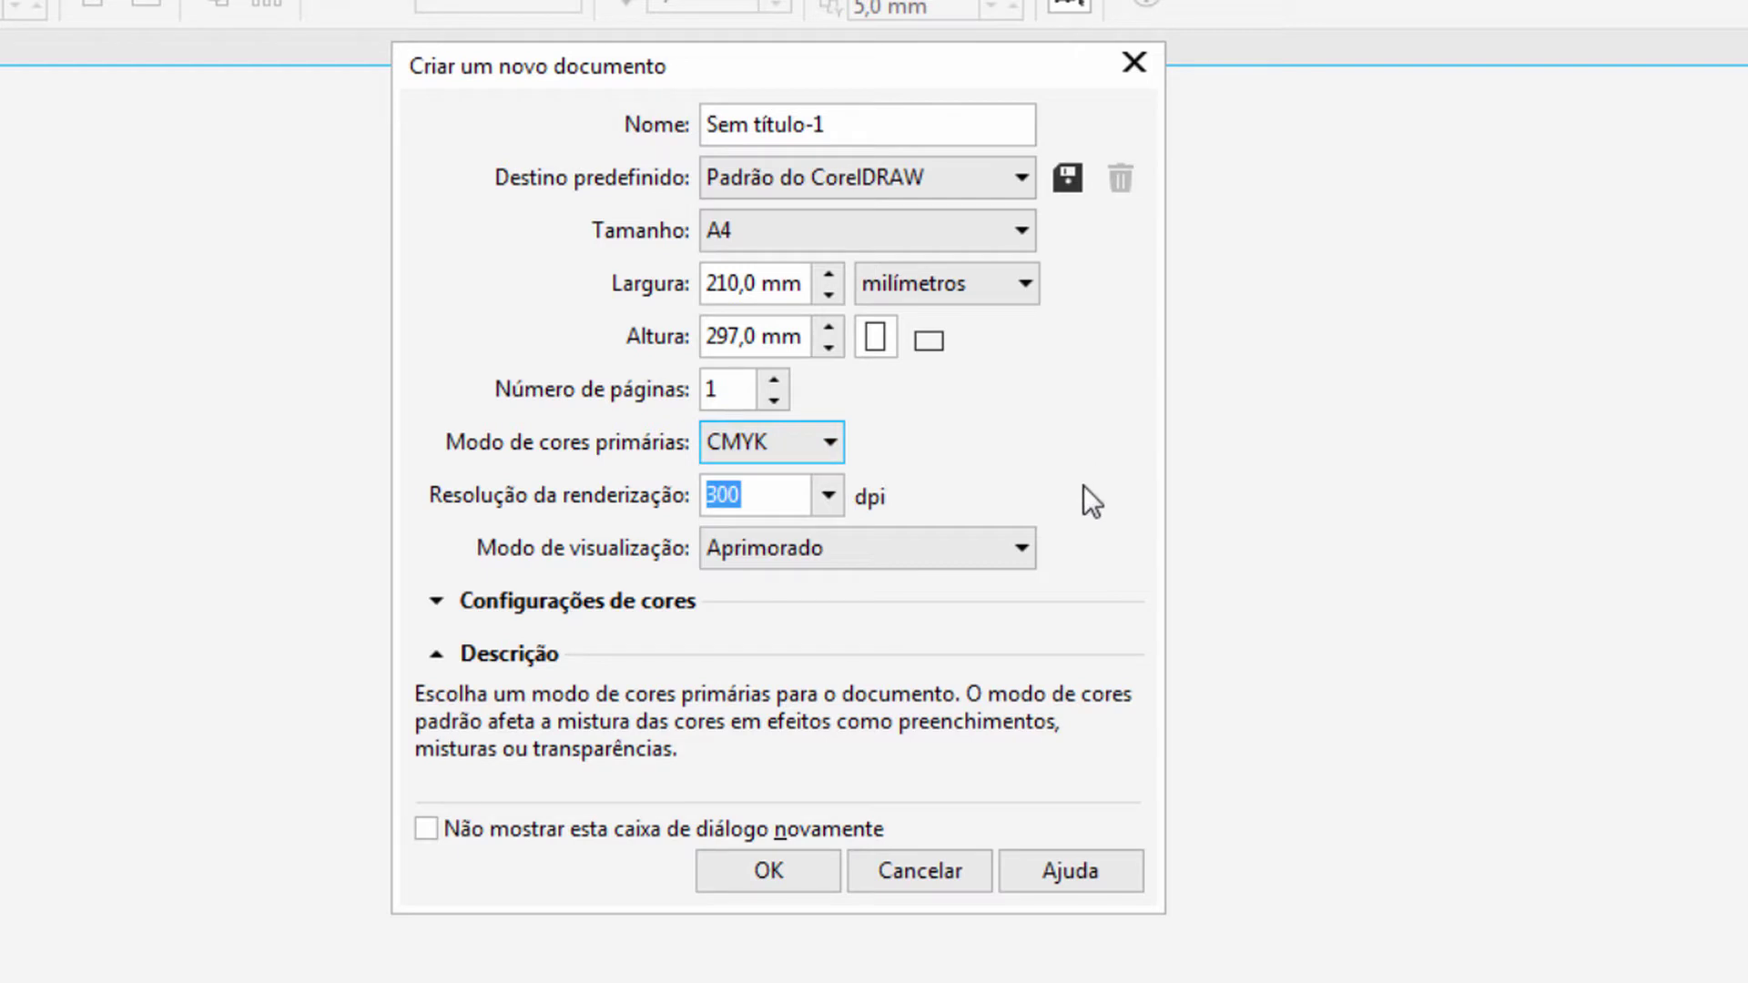
{"action": "left_click", "coordinate": [805, 559]}
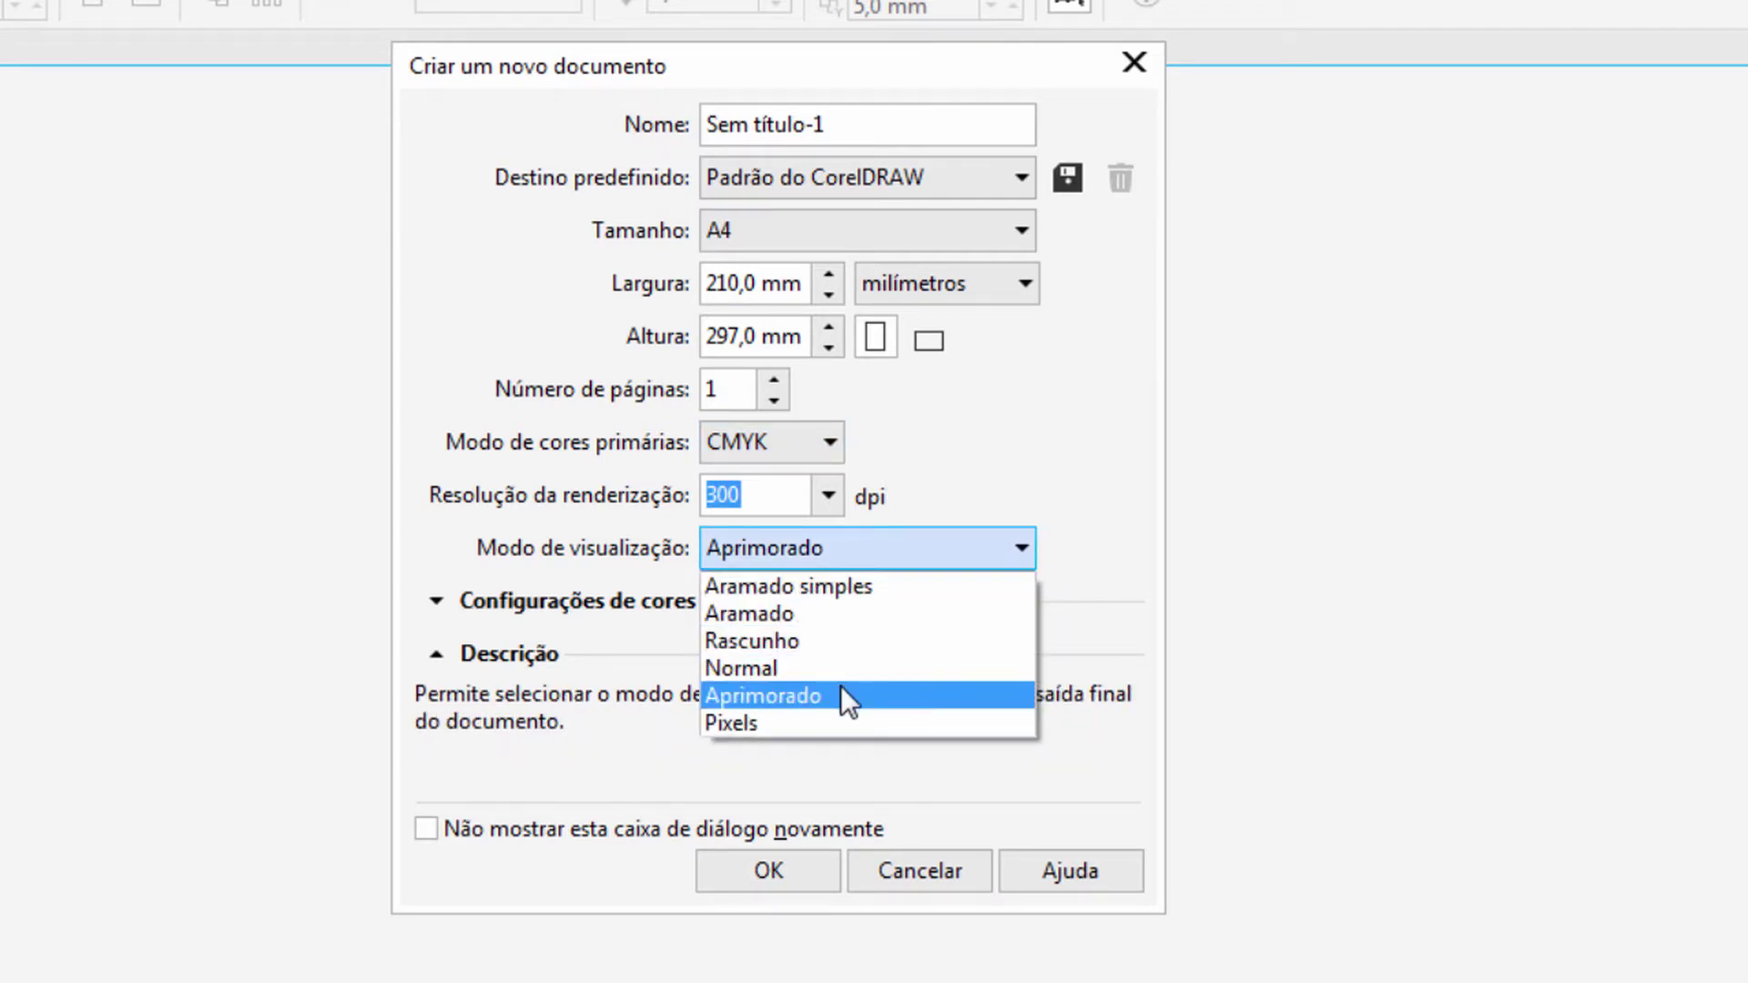
{"action": "left_click", "coordinate": [839, 695]}
{"action": "left_click", "coordinate": [817, 555]}
{"action": "left_click", "coordinate": [1002, 466]}
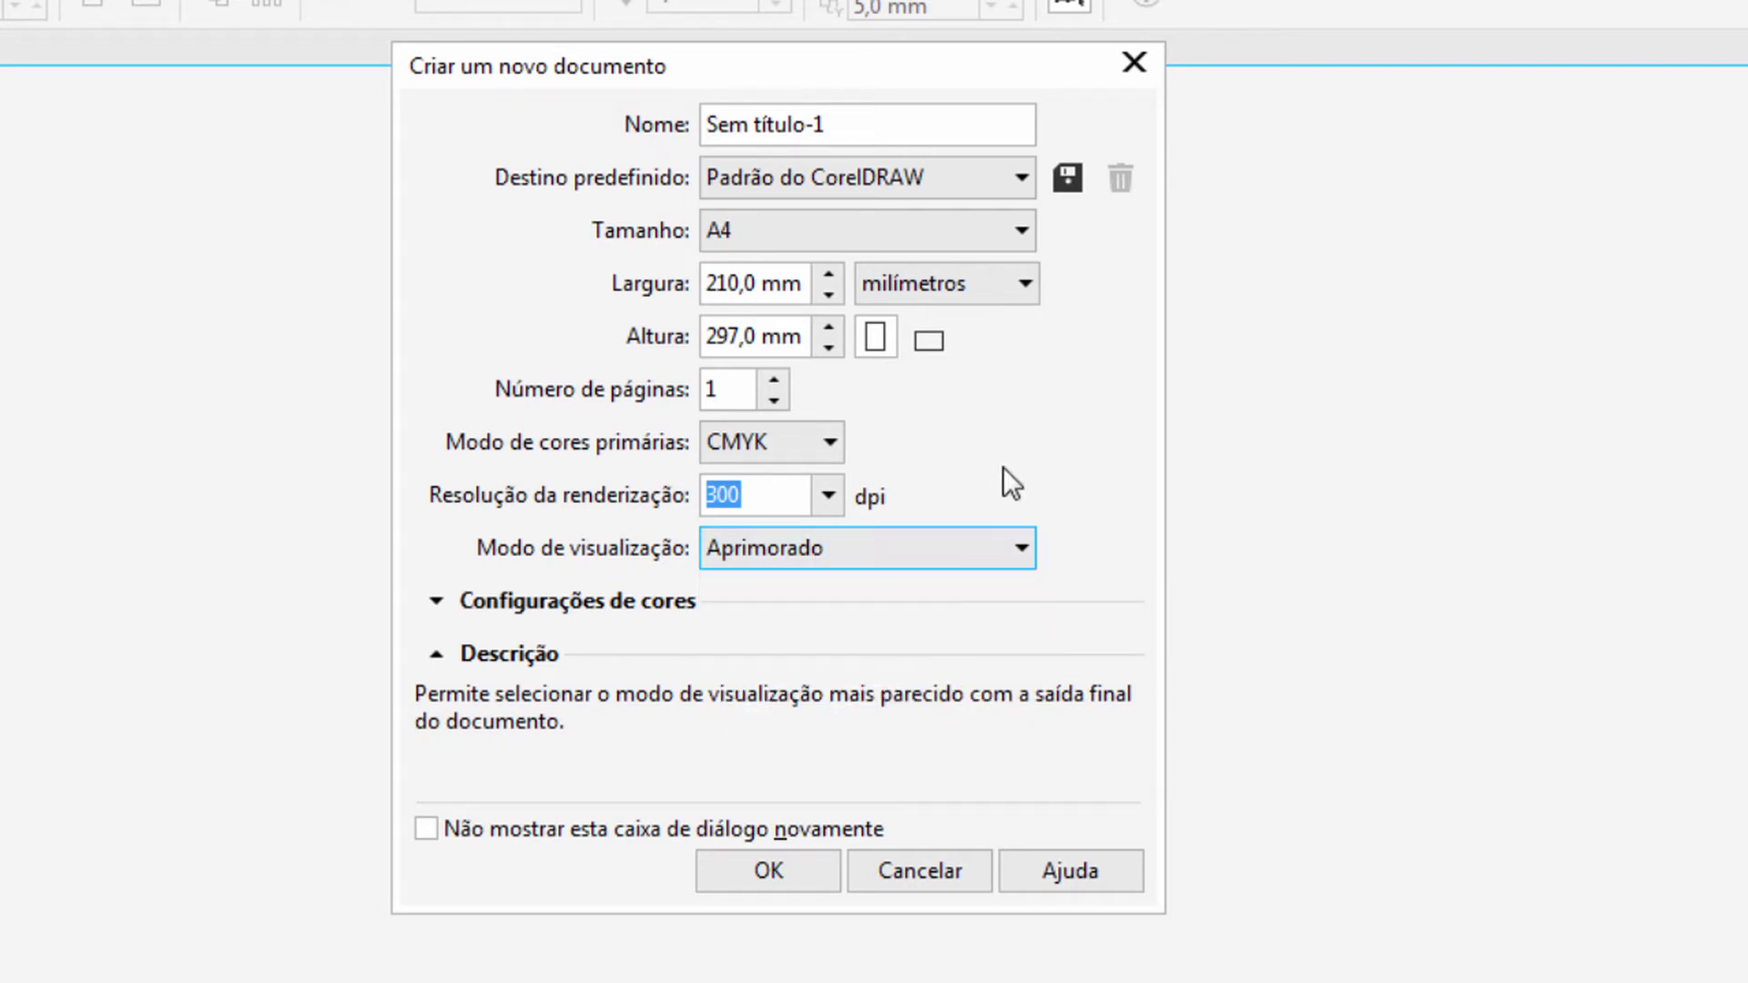
{"action": "left_click", "coordinate": [871, 544]}
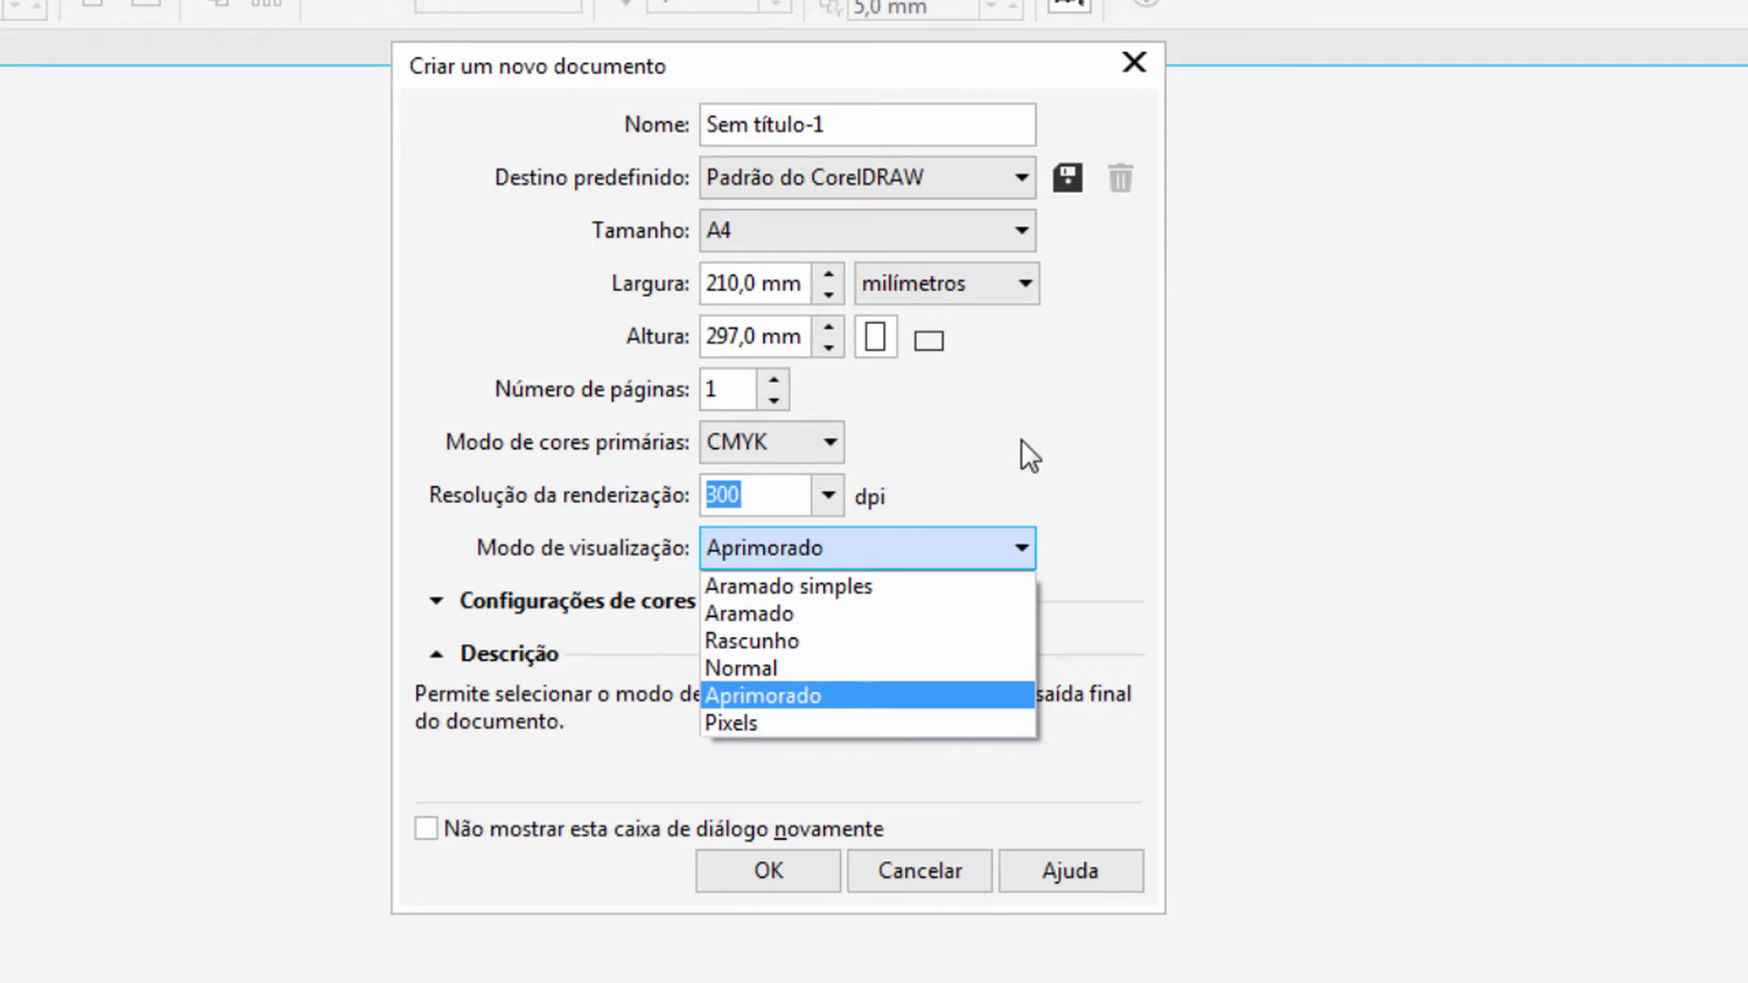
{"action": "left_click", "coordinate": [1136, 371]}
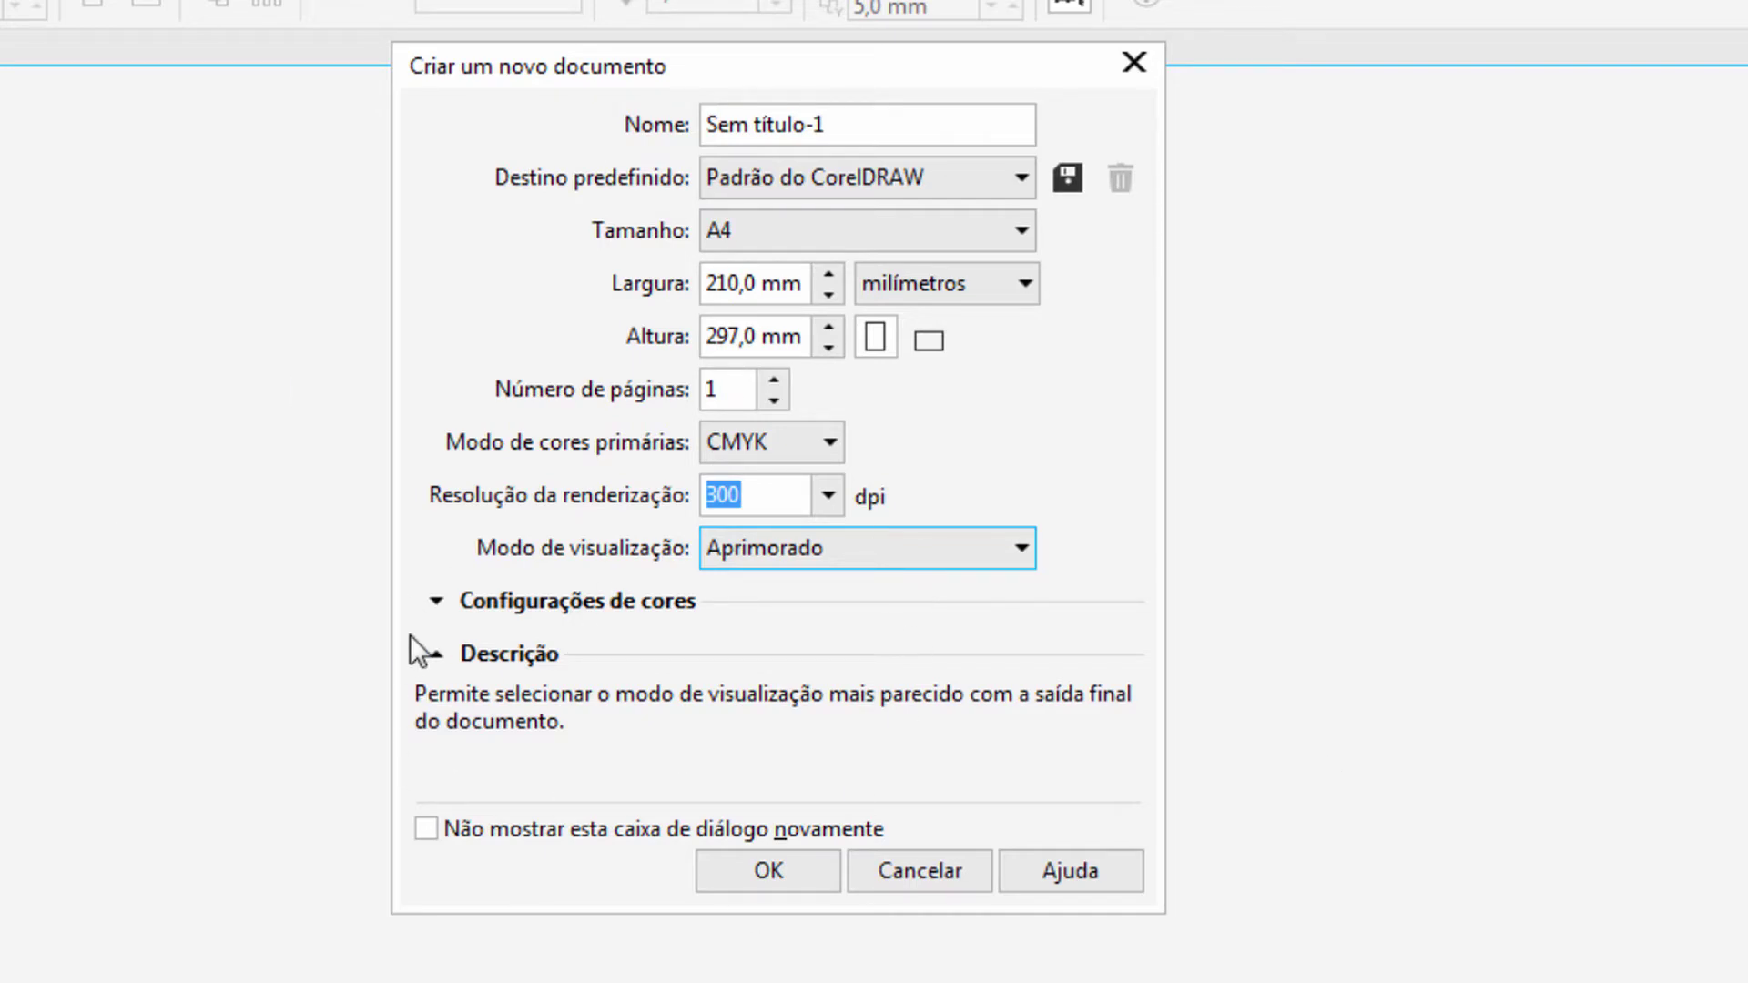
Turn off future display of the new-document dialog and create the A4 portrait document in CMYK at 300 dpi.
{"action": "left_click", "coordinate": [426, 829]}
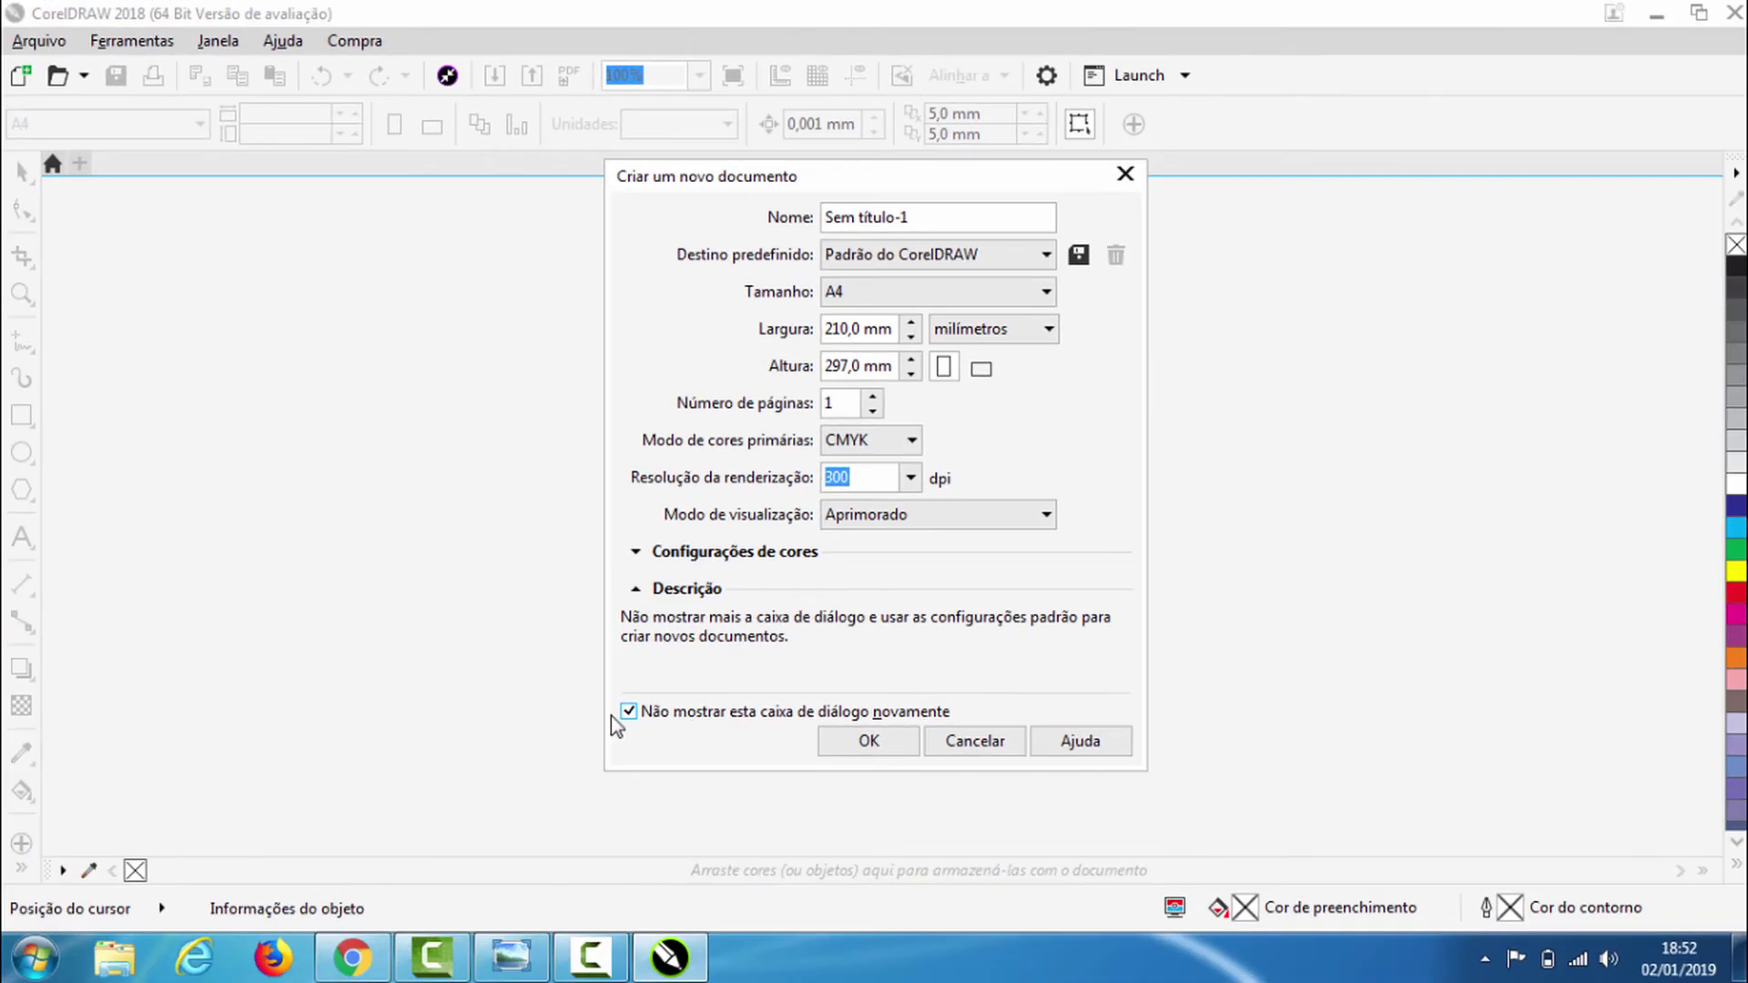
{"action": "left_click", "coordinate": [876, 744]}
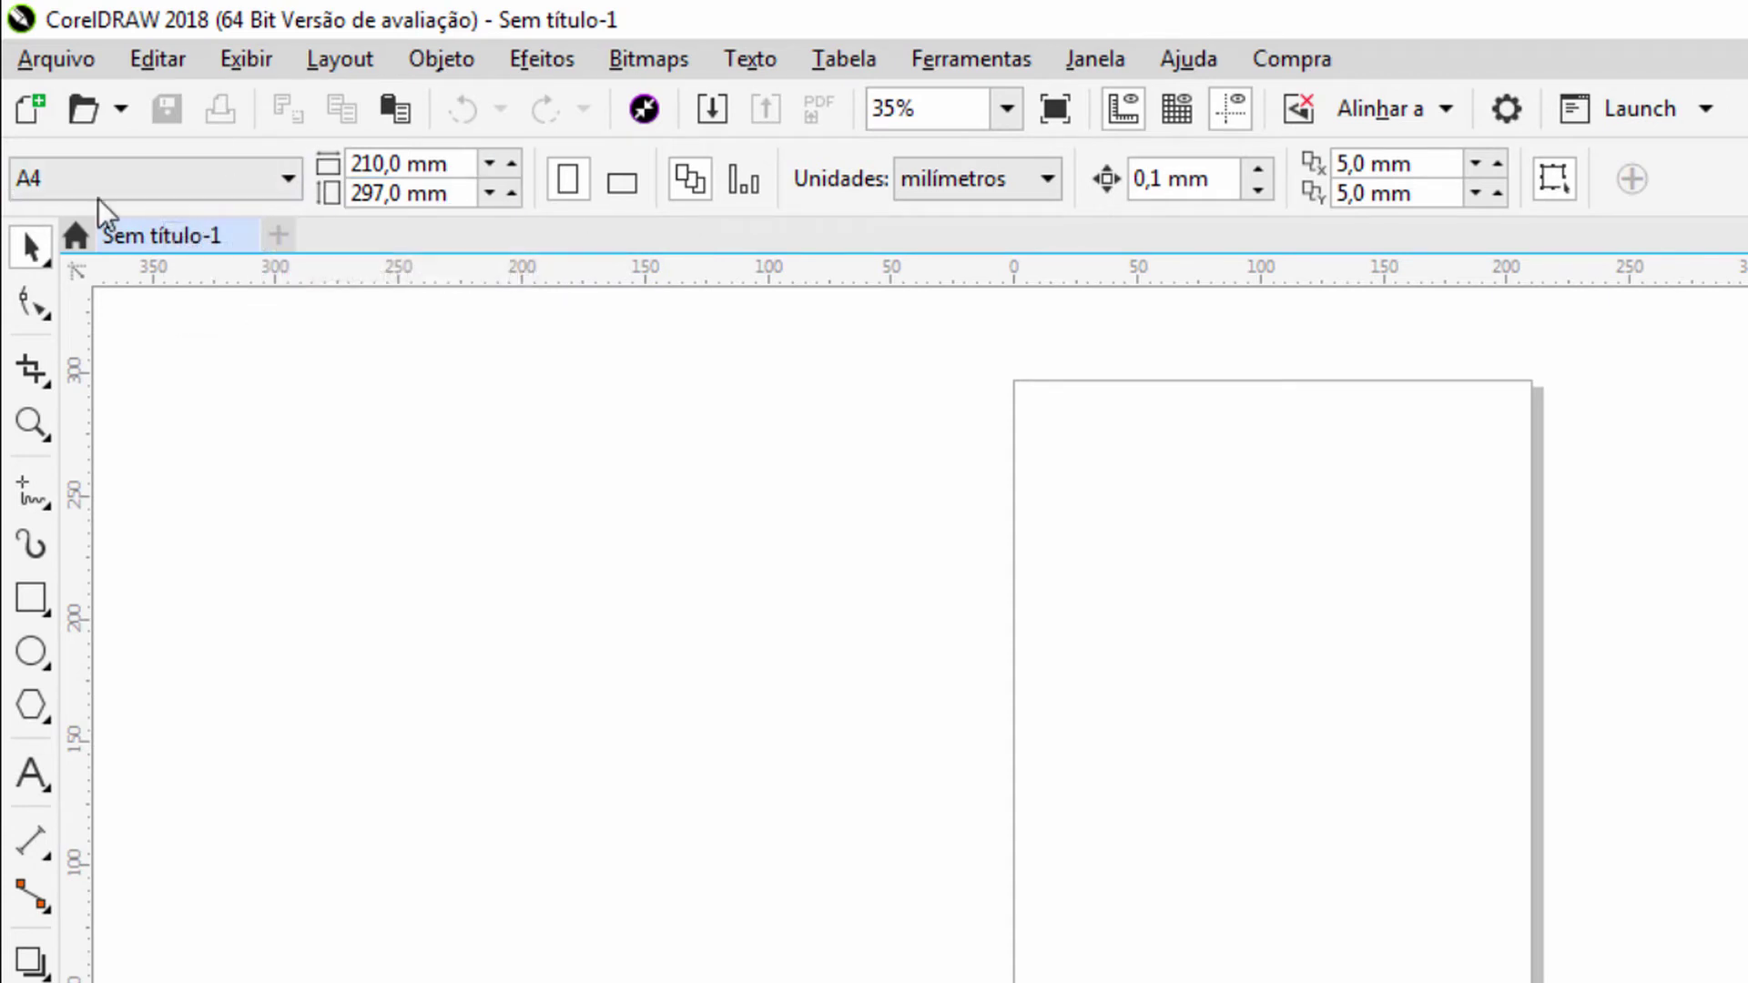
Check the page size presets, try landscape orientation on the A4 page and return it to portrait.
{"action": "left_click", "coordinate": [180, 184]}
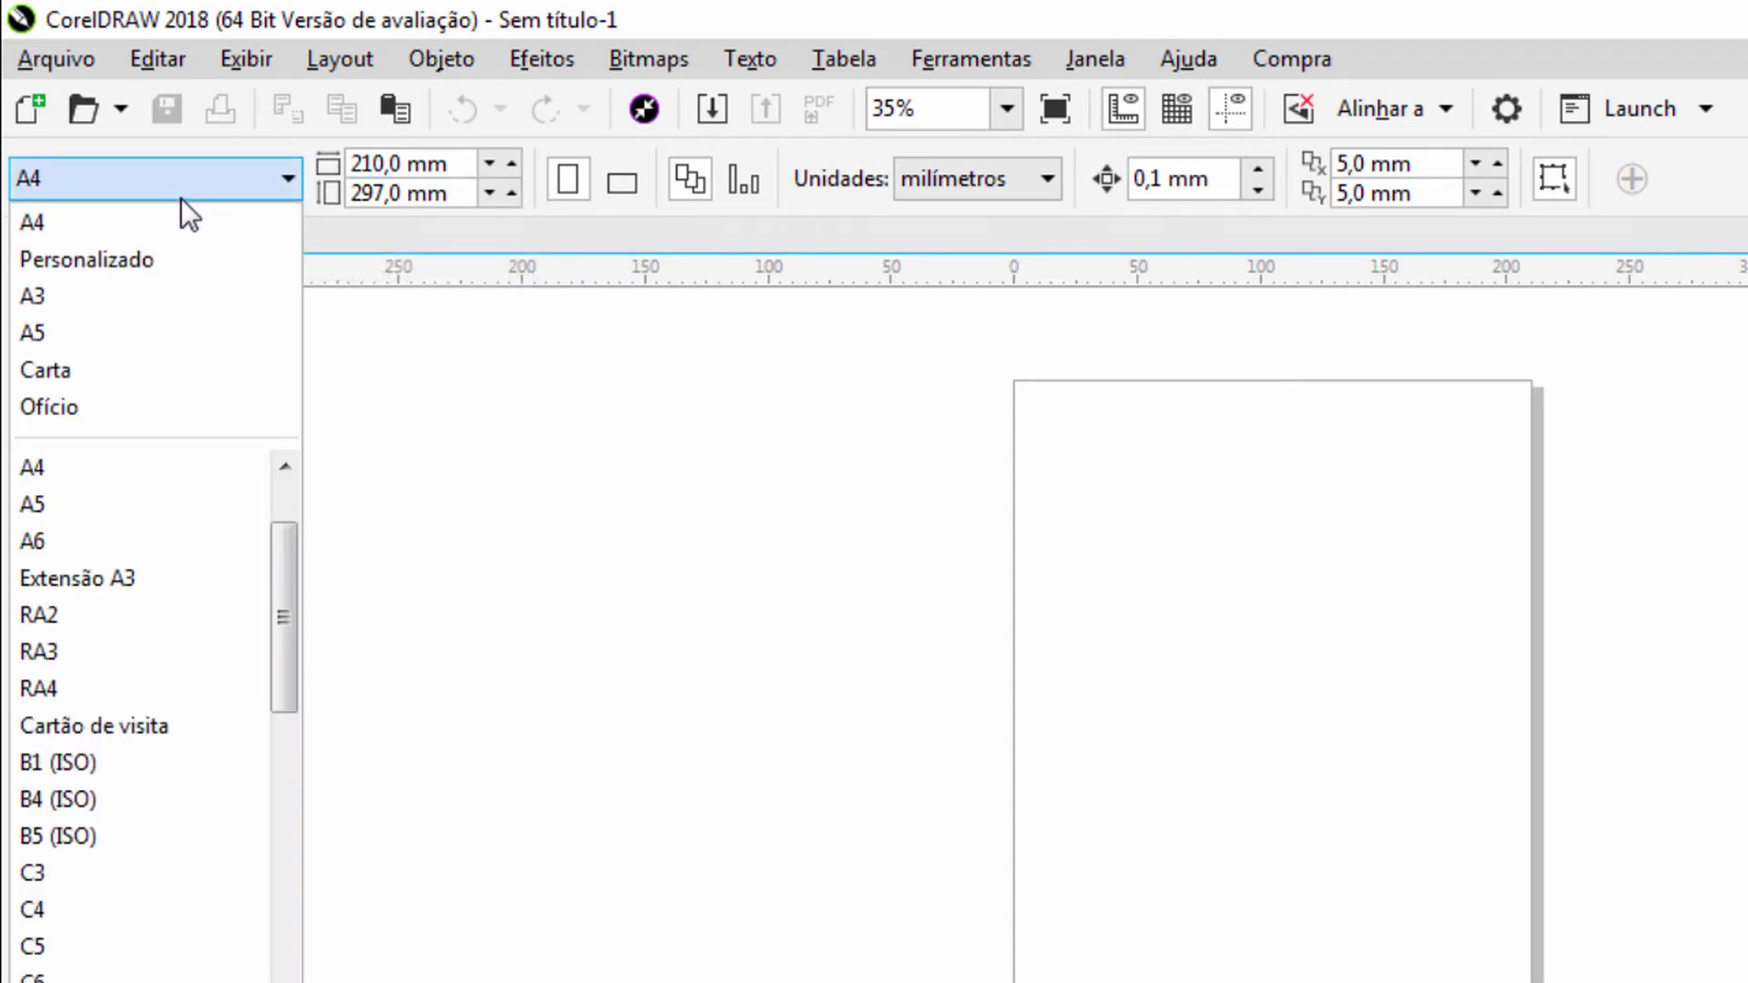
{"action": "left_click", "coordinate": [363, 196]}
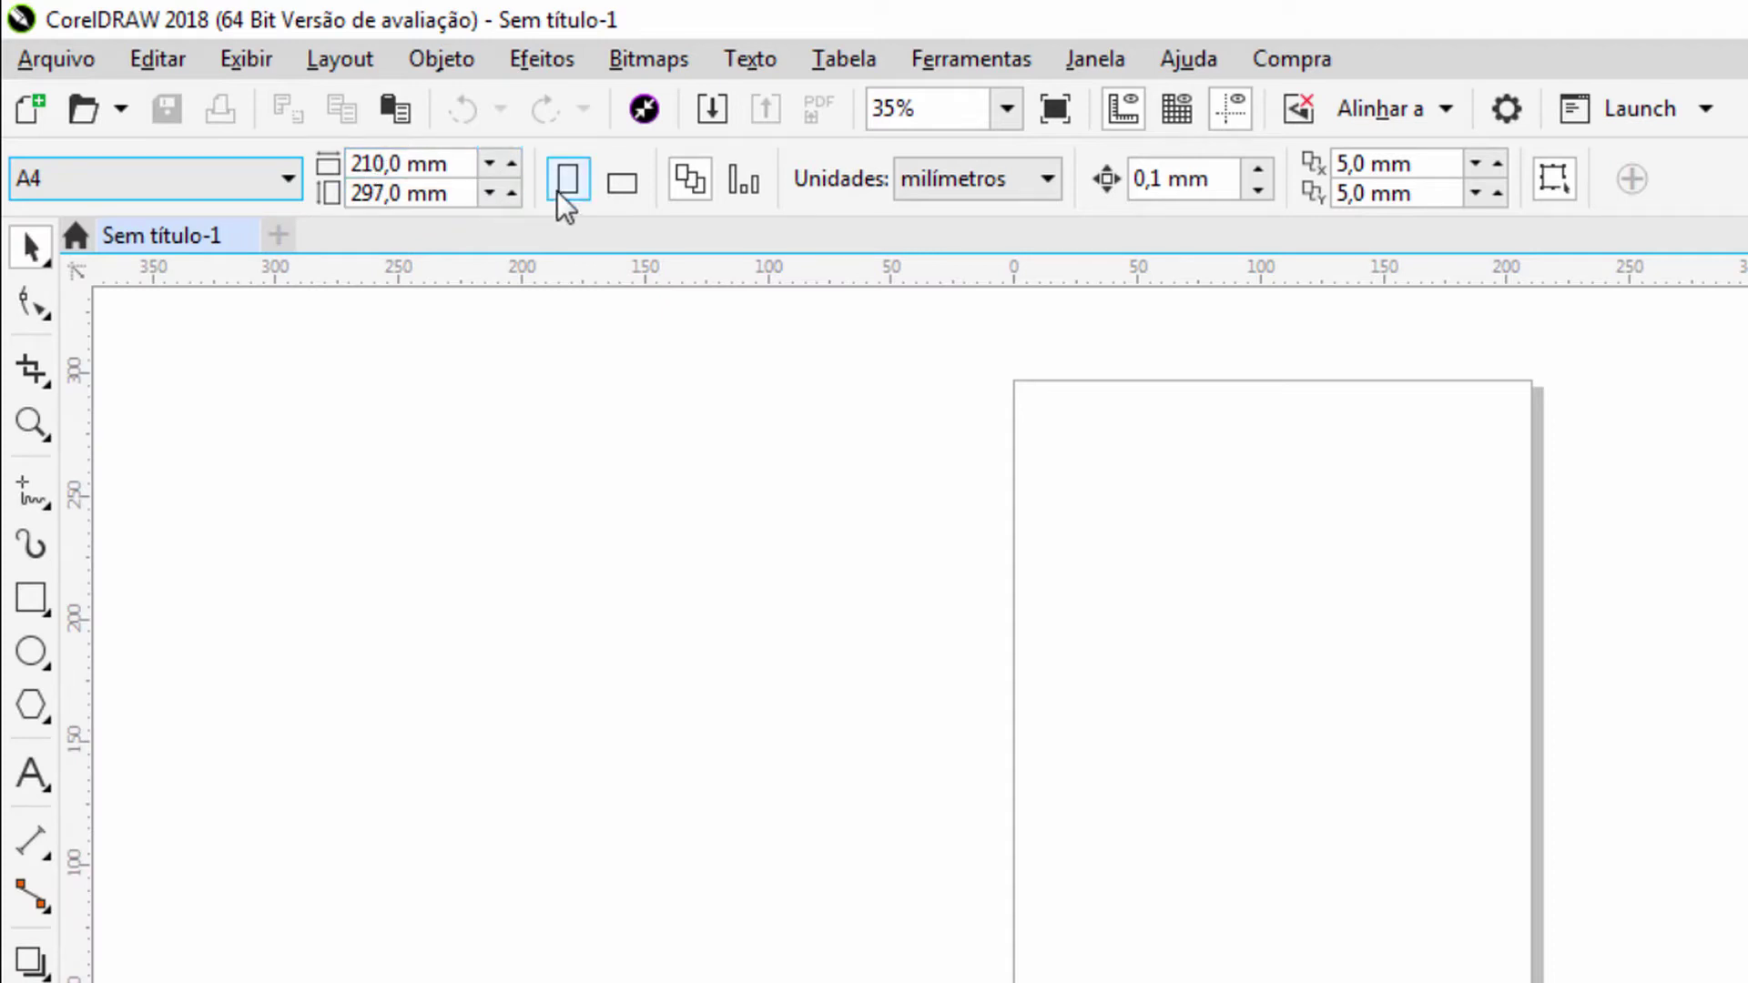
{"action": "left_click", "coordinate": [621, 186]}
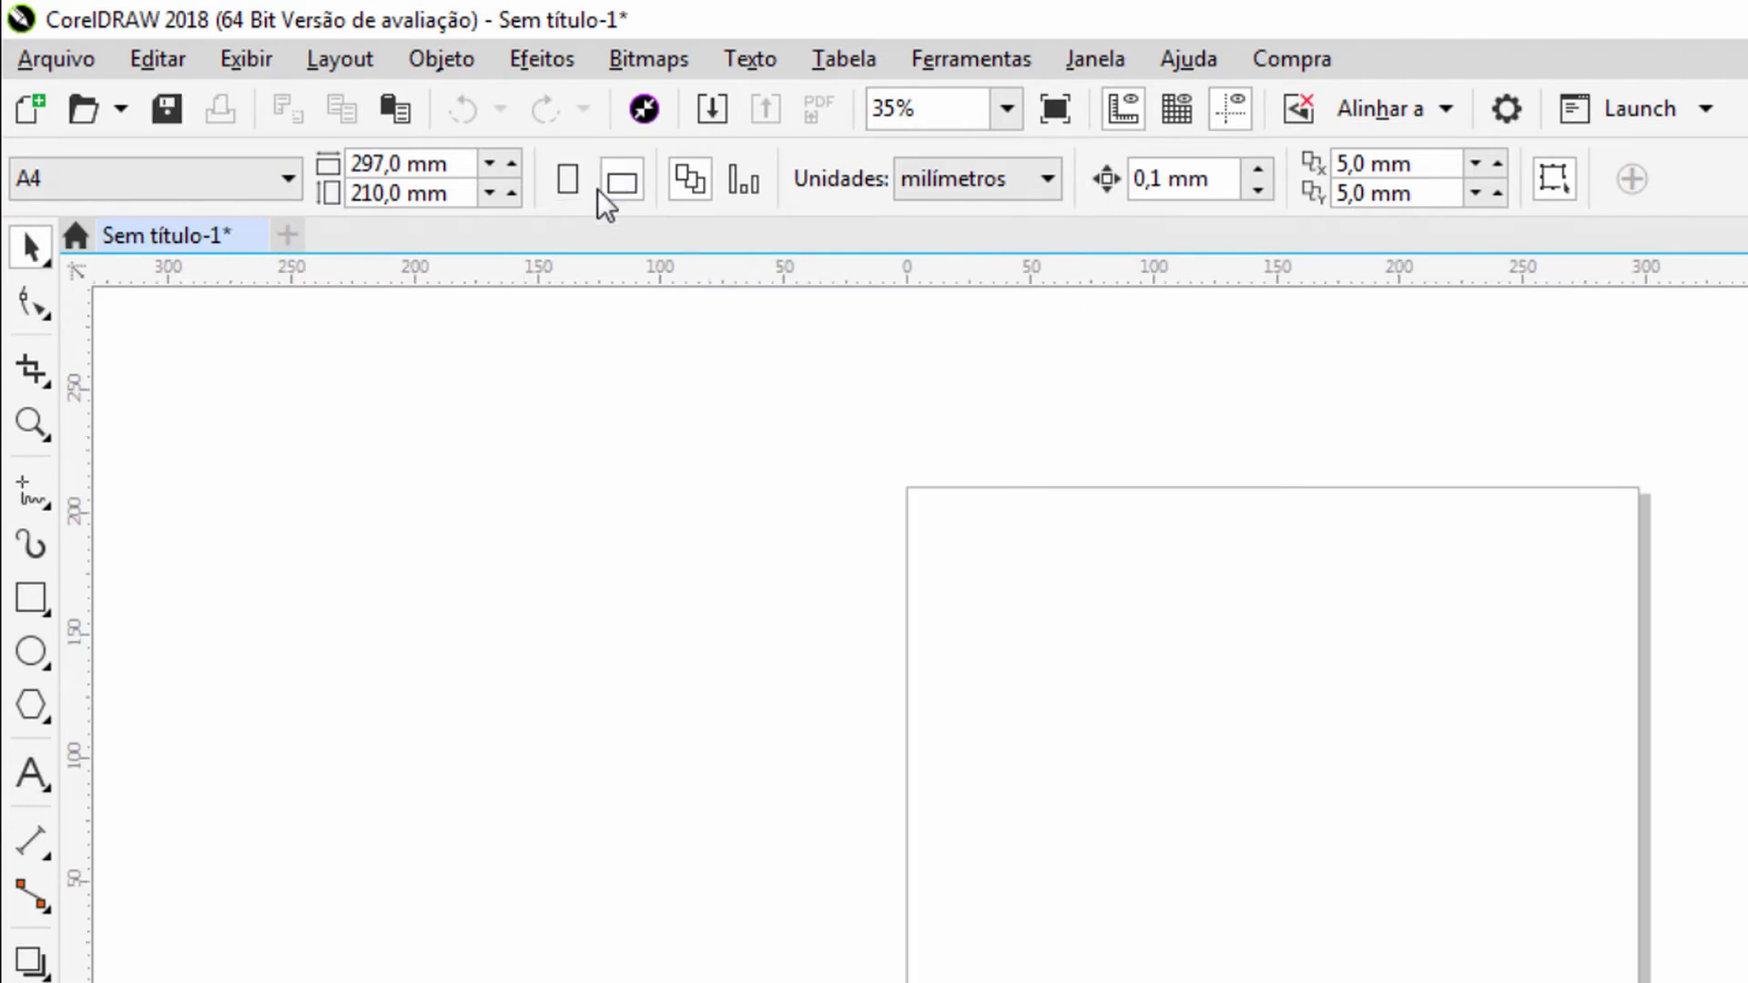
{"action": "left_click", "coordinate": [586, 181]}
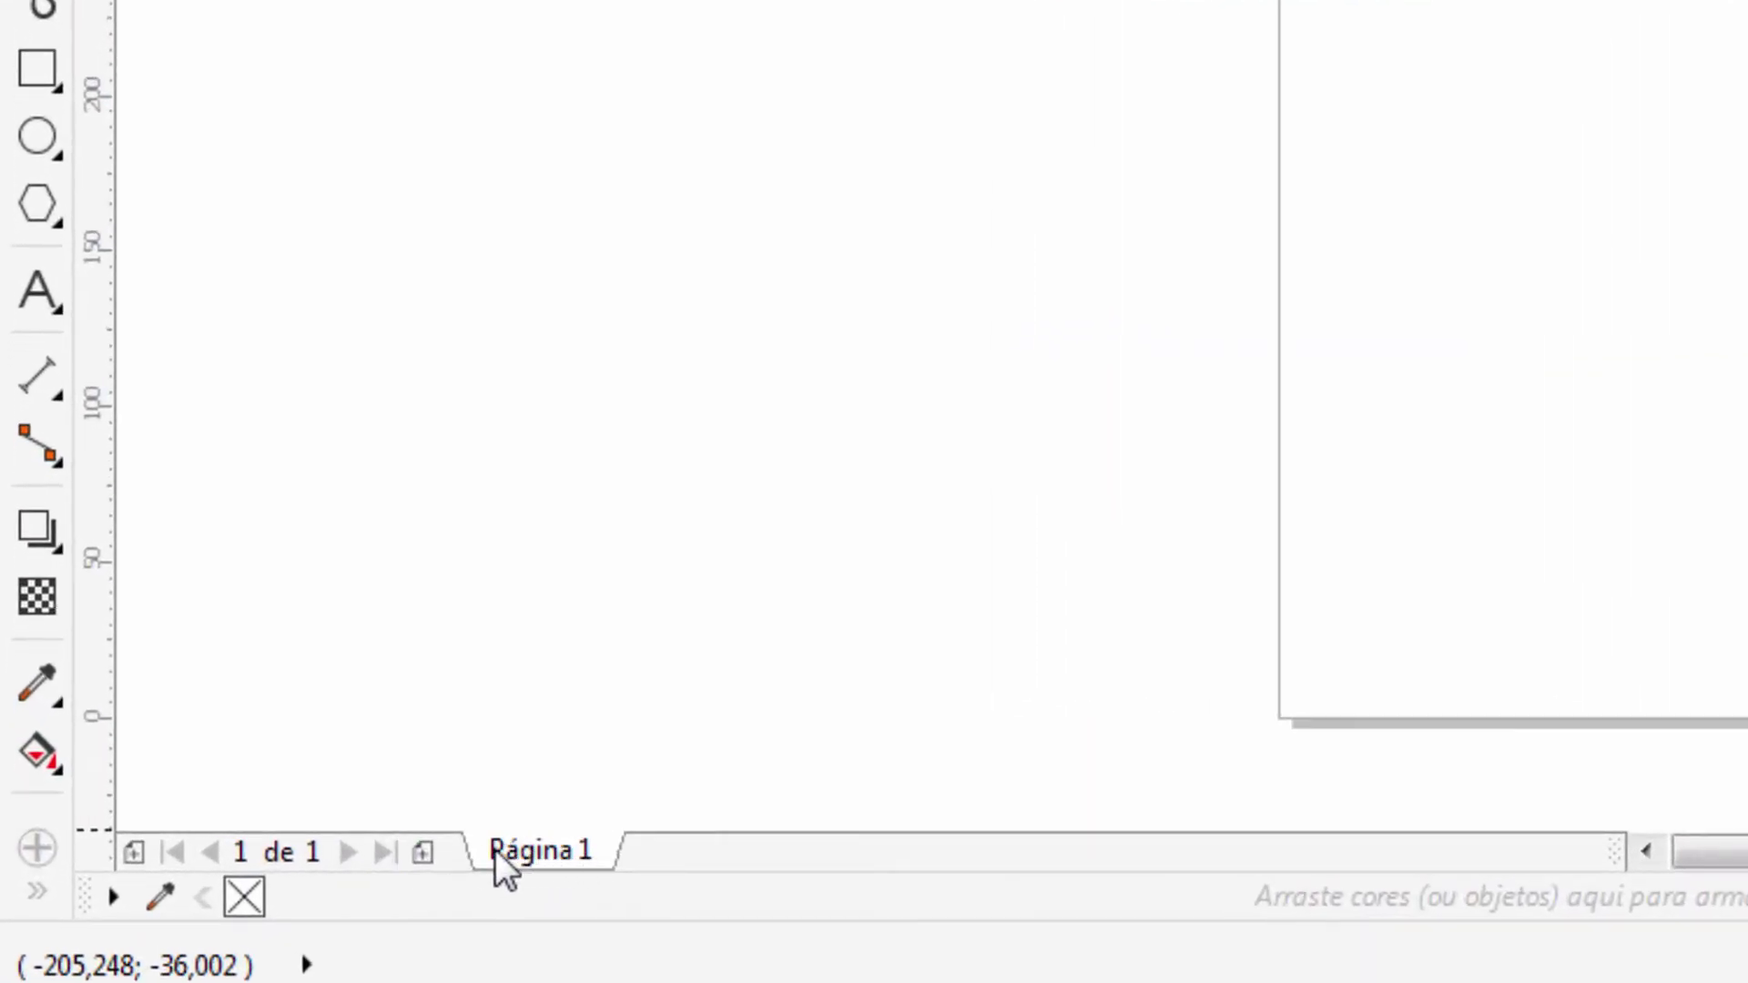
Check the page options for Página 1 and add a second page after it.
{"action": "right_click", "coordinate": [546, 854]}
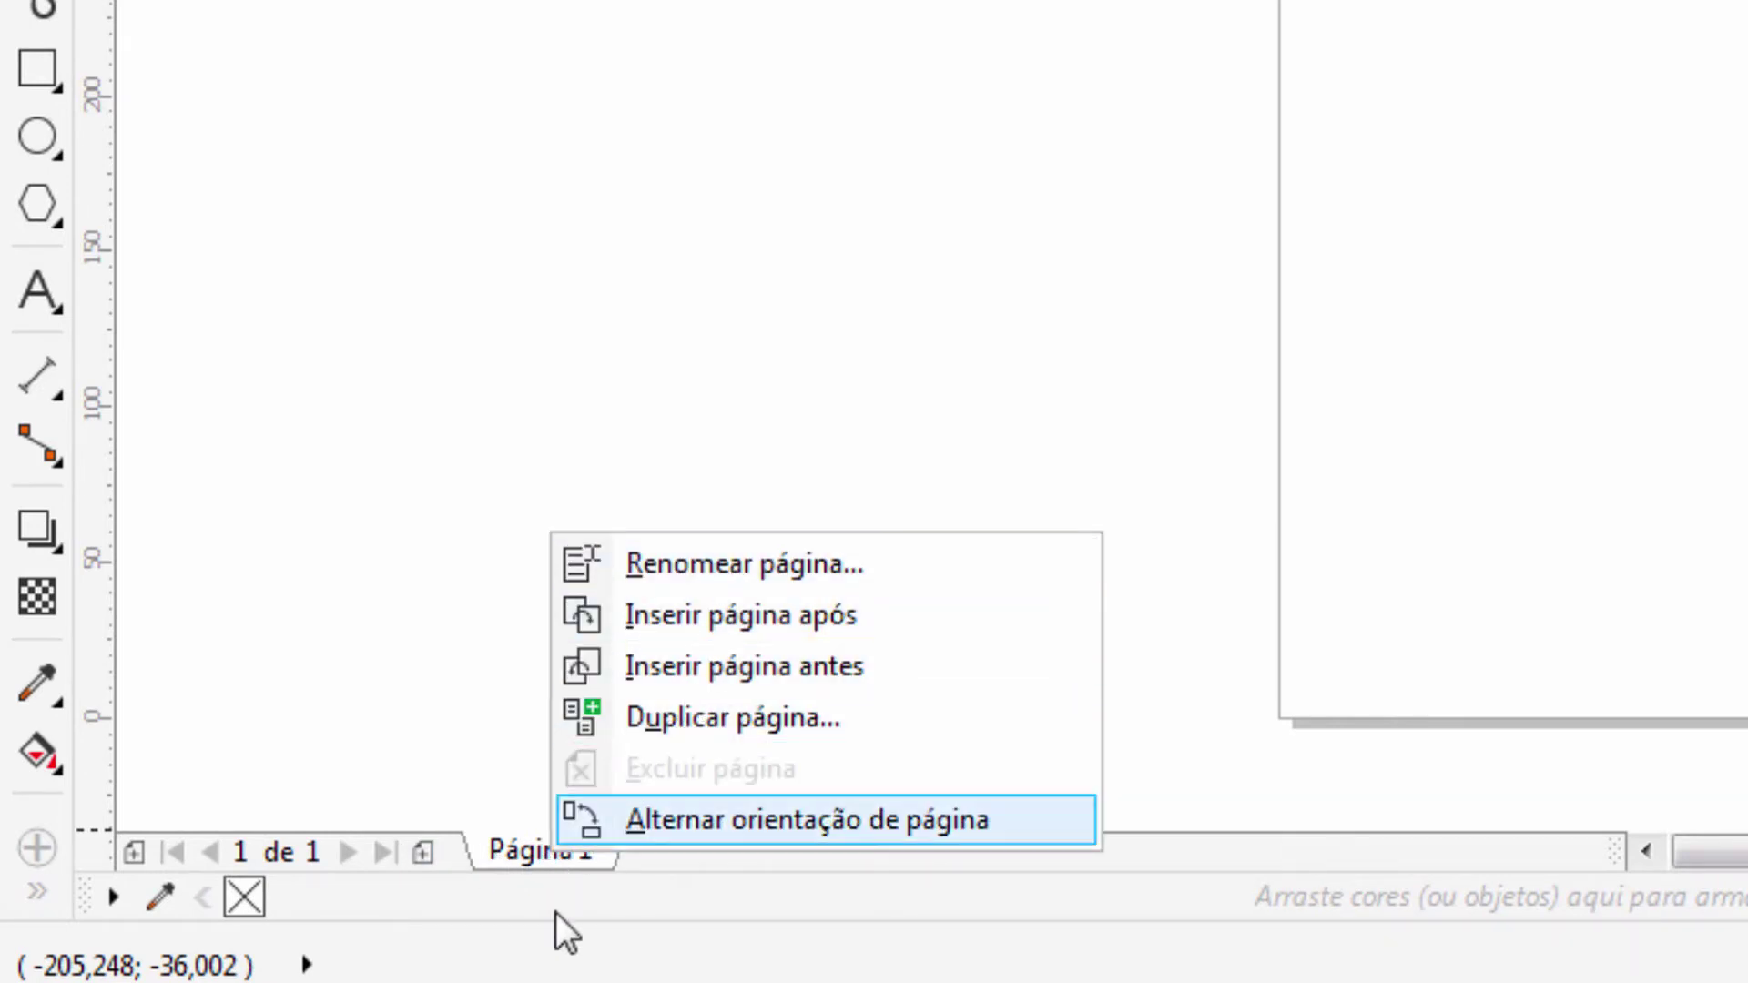
{"action": "left_click", "coordinate": [510, 896]}
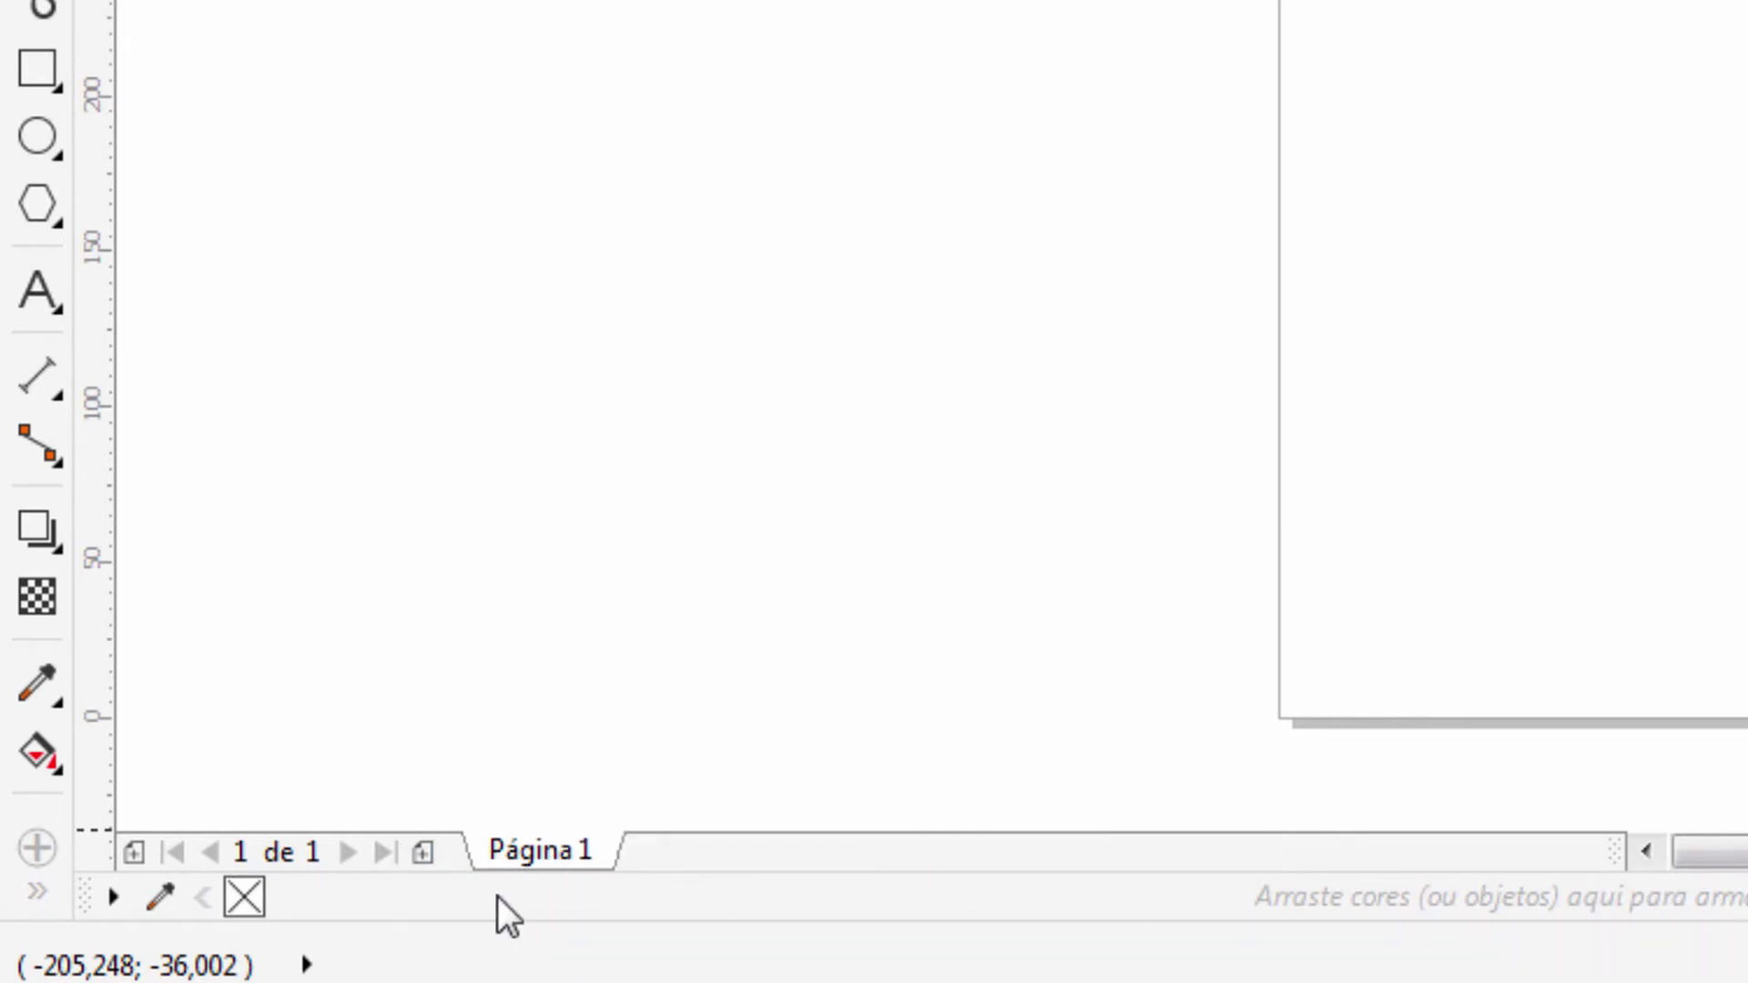
{"action": "left_click", "coordinate": [428, 856]}
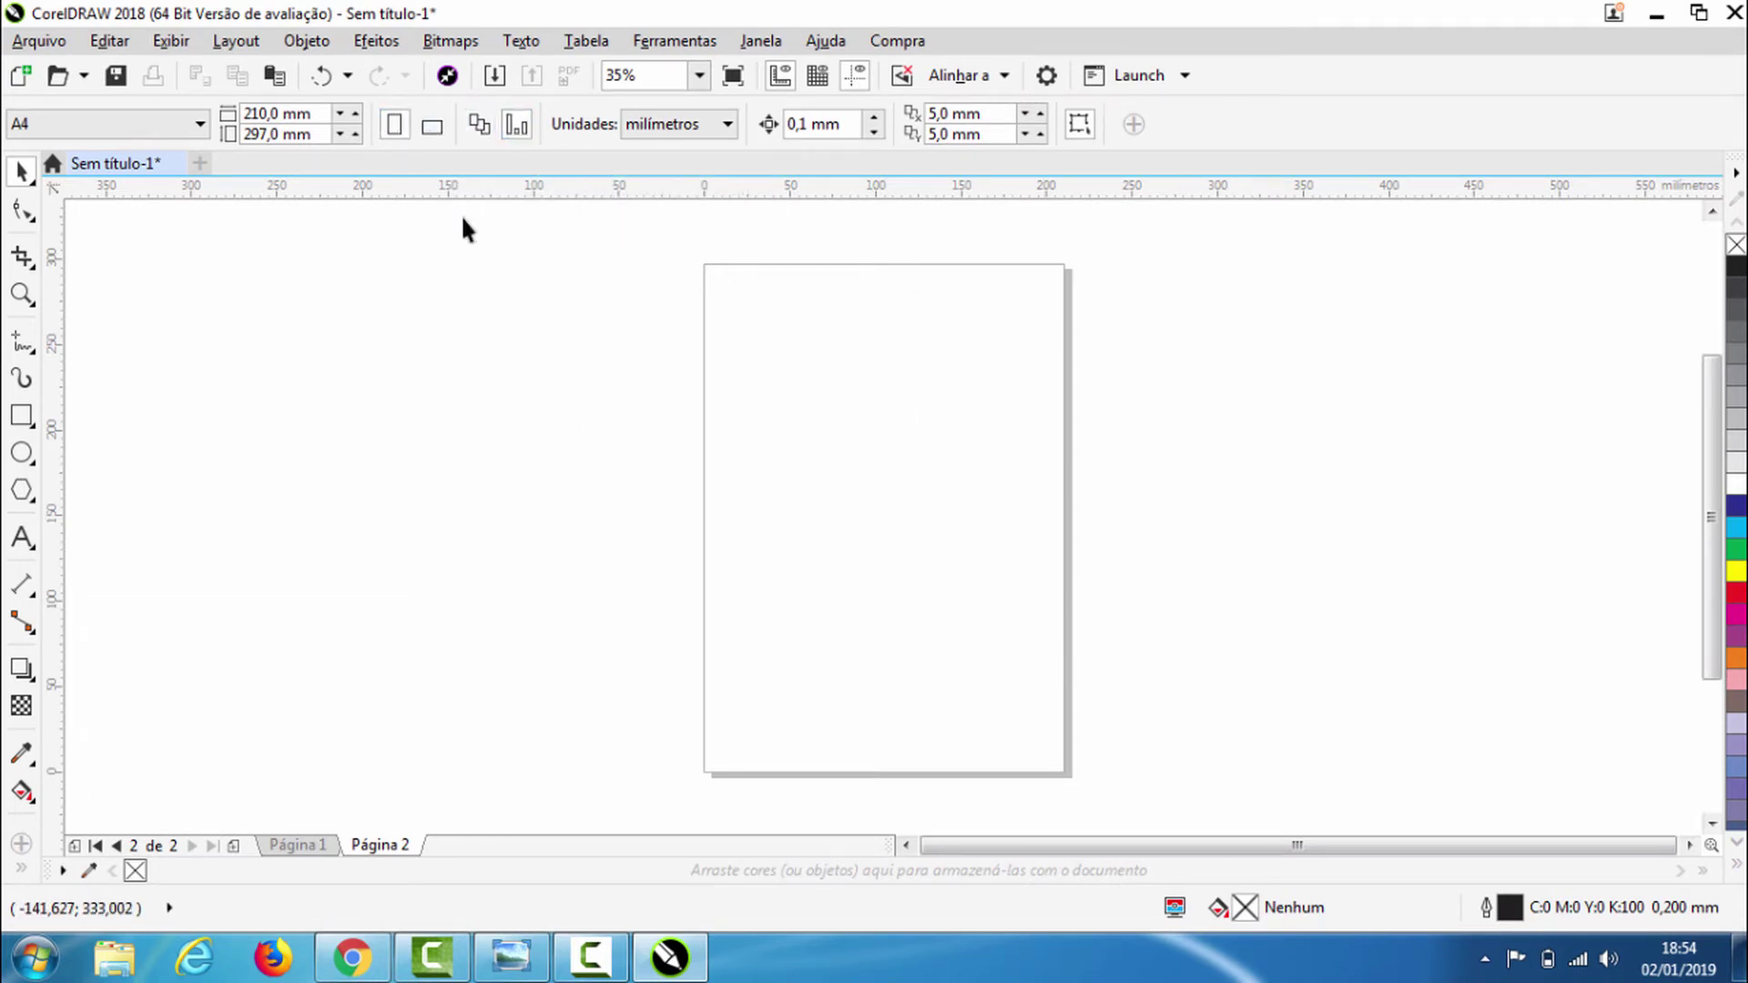
Set only the second page to landscape orientation and compare it with the first page.
{"action": "left_click", "coordinate": [432, 126]}
{"action": "left_click", "coordinate": [314, 846]}
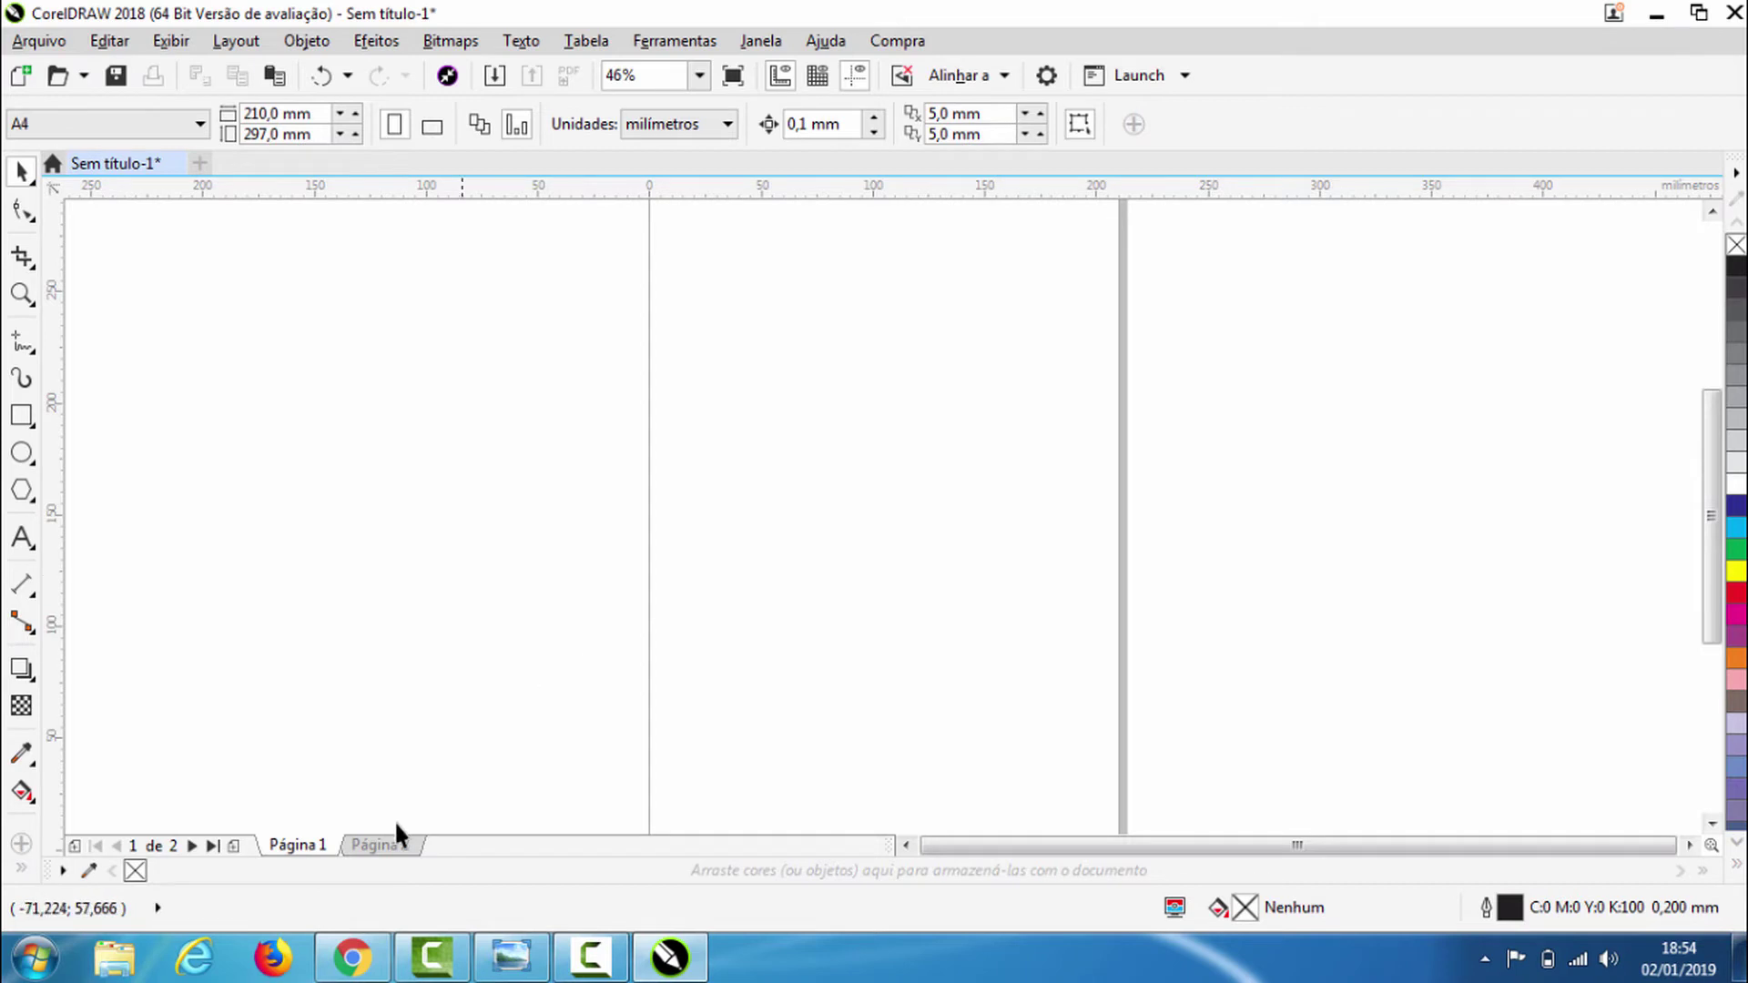
{"action": "left_click", "coordinate": [380, 844]}
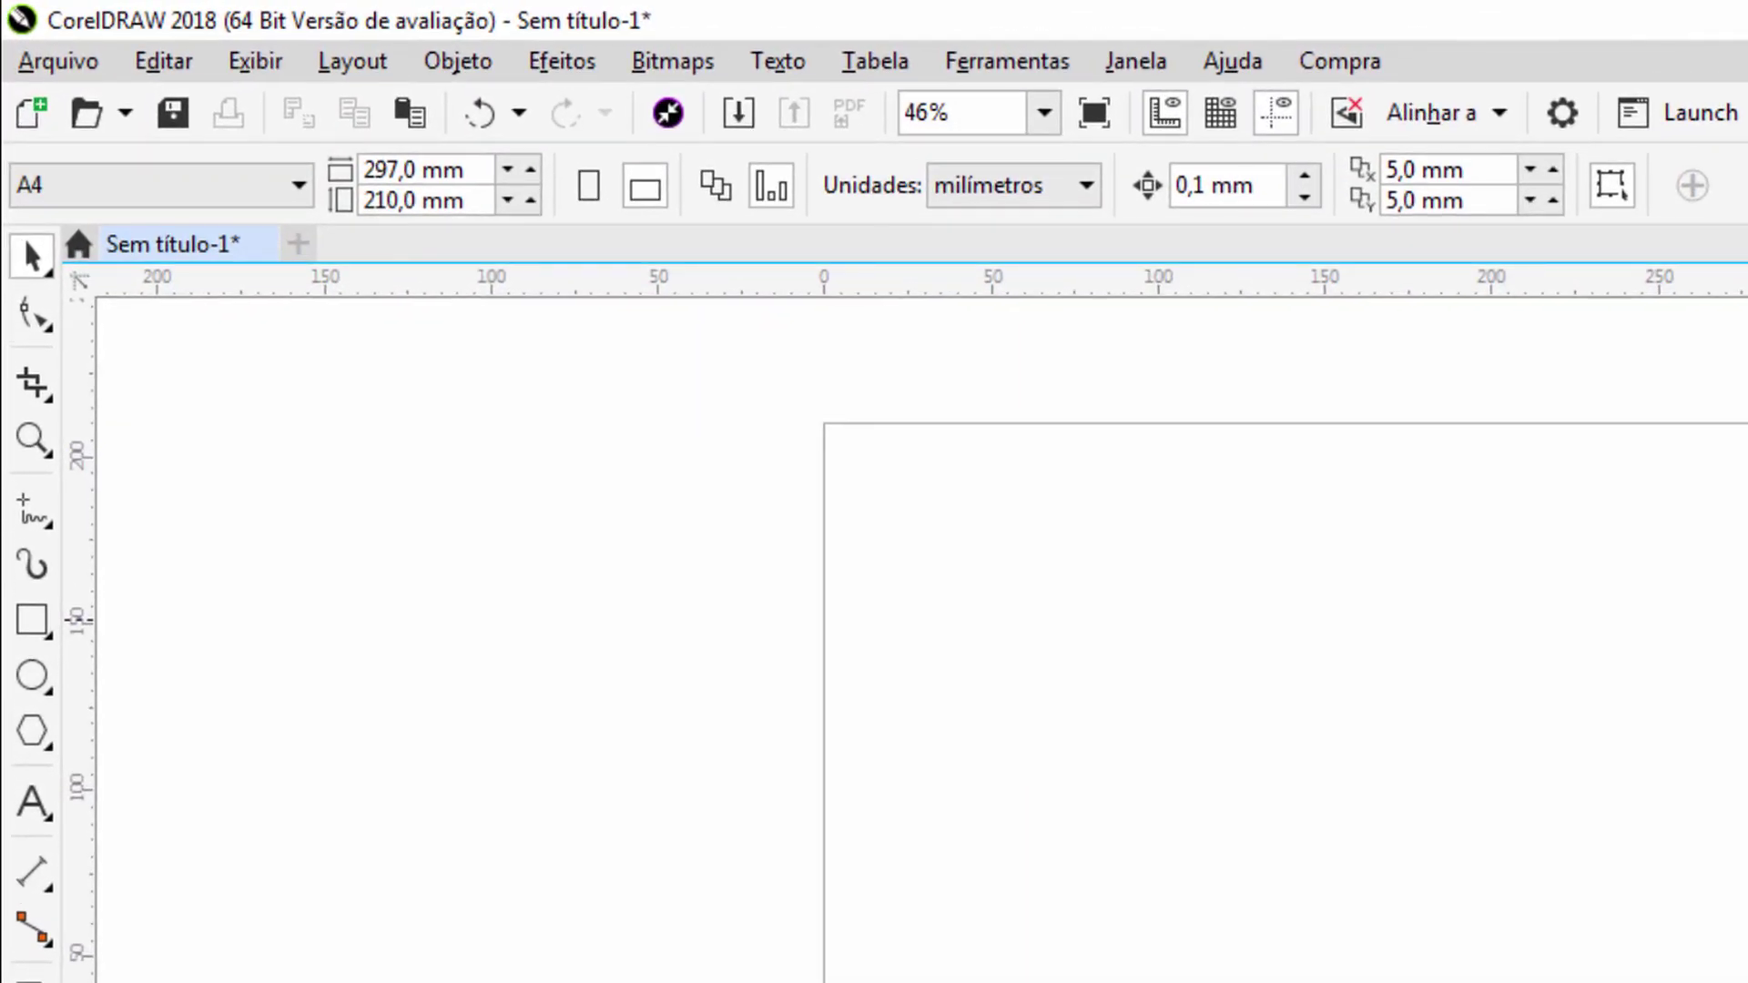
Set the document's drawing units to centimetres.
{"action": "left_click", "coordinate": [1072, 202]}
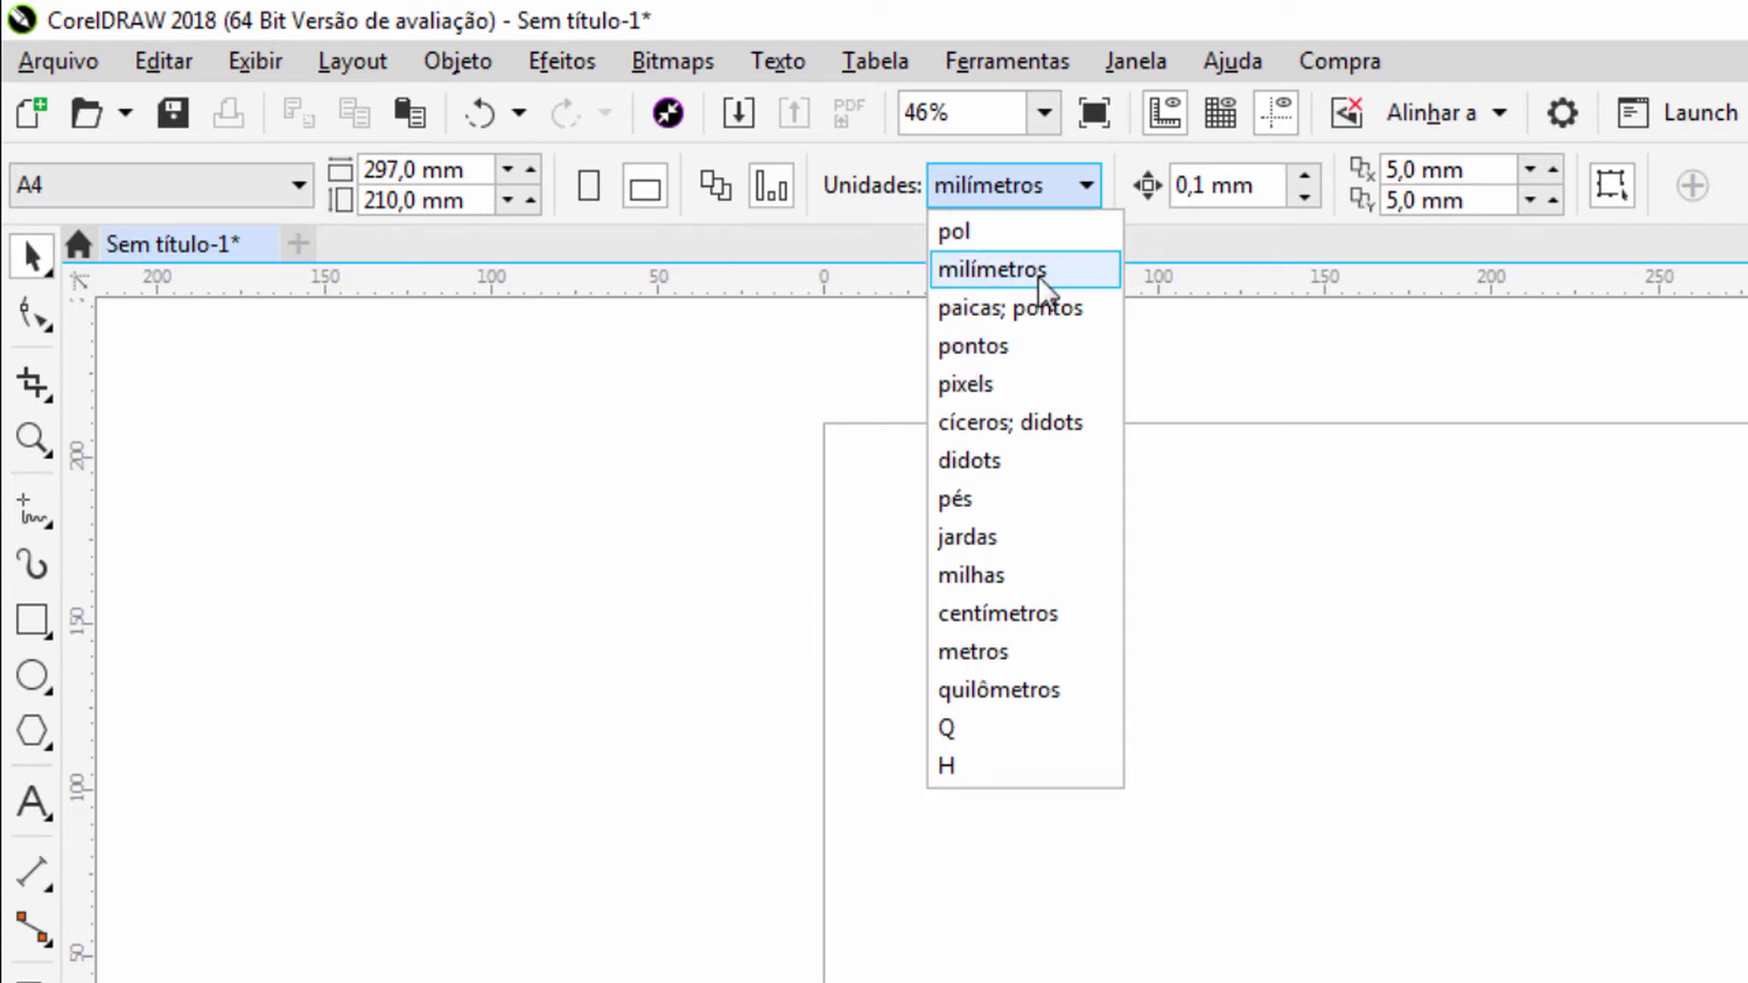
{"action": "left_click", "coordinate": [1050, 612]}
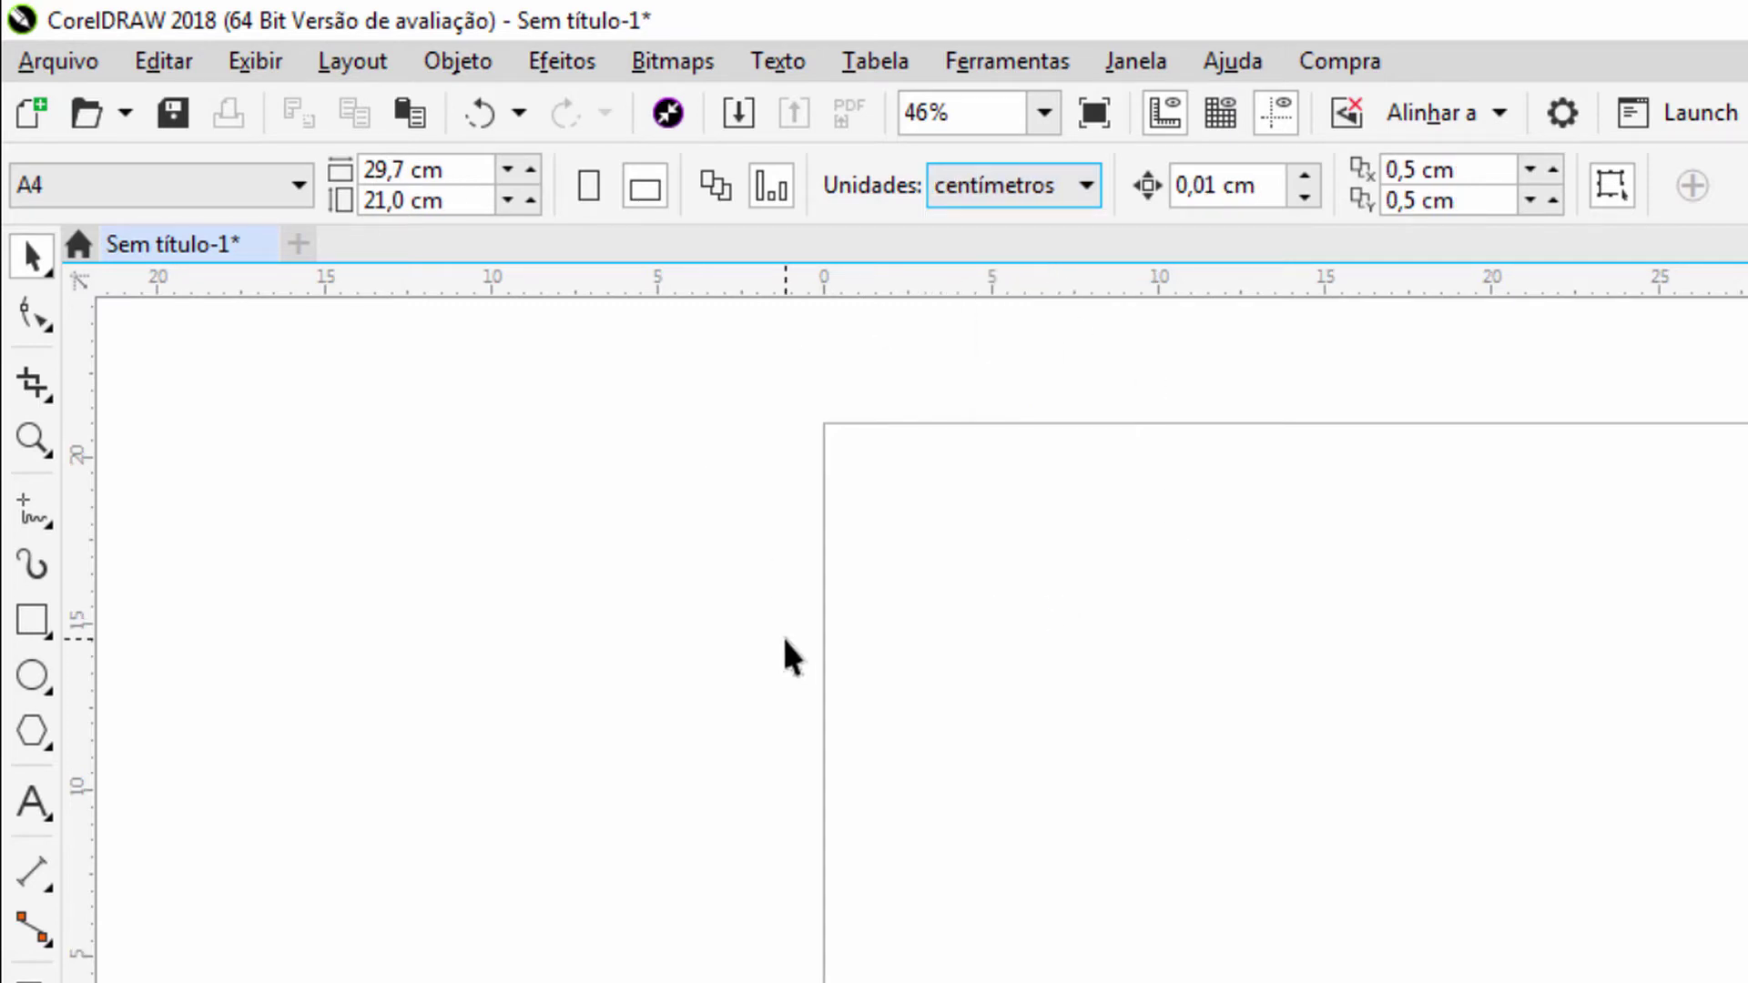
{"action": "left_click", "coordinate": [1007, 185]}
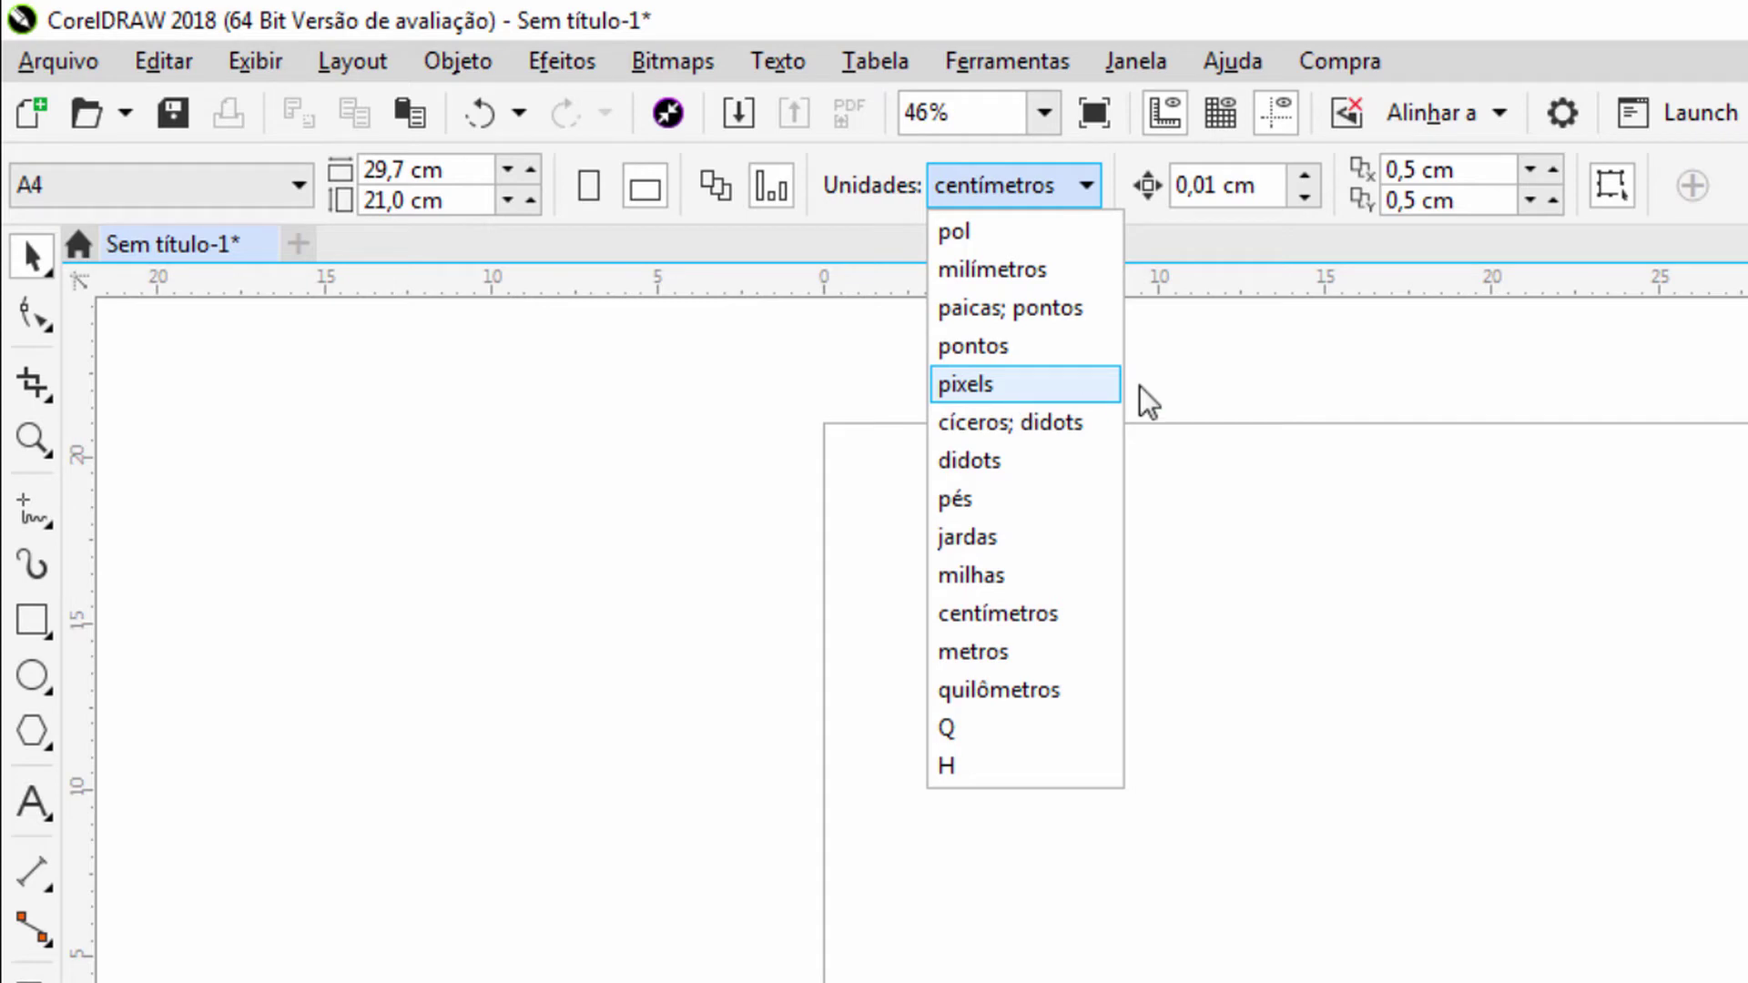
{"action": "left_click", "coordinate": [1080, 193]}
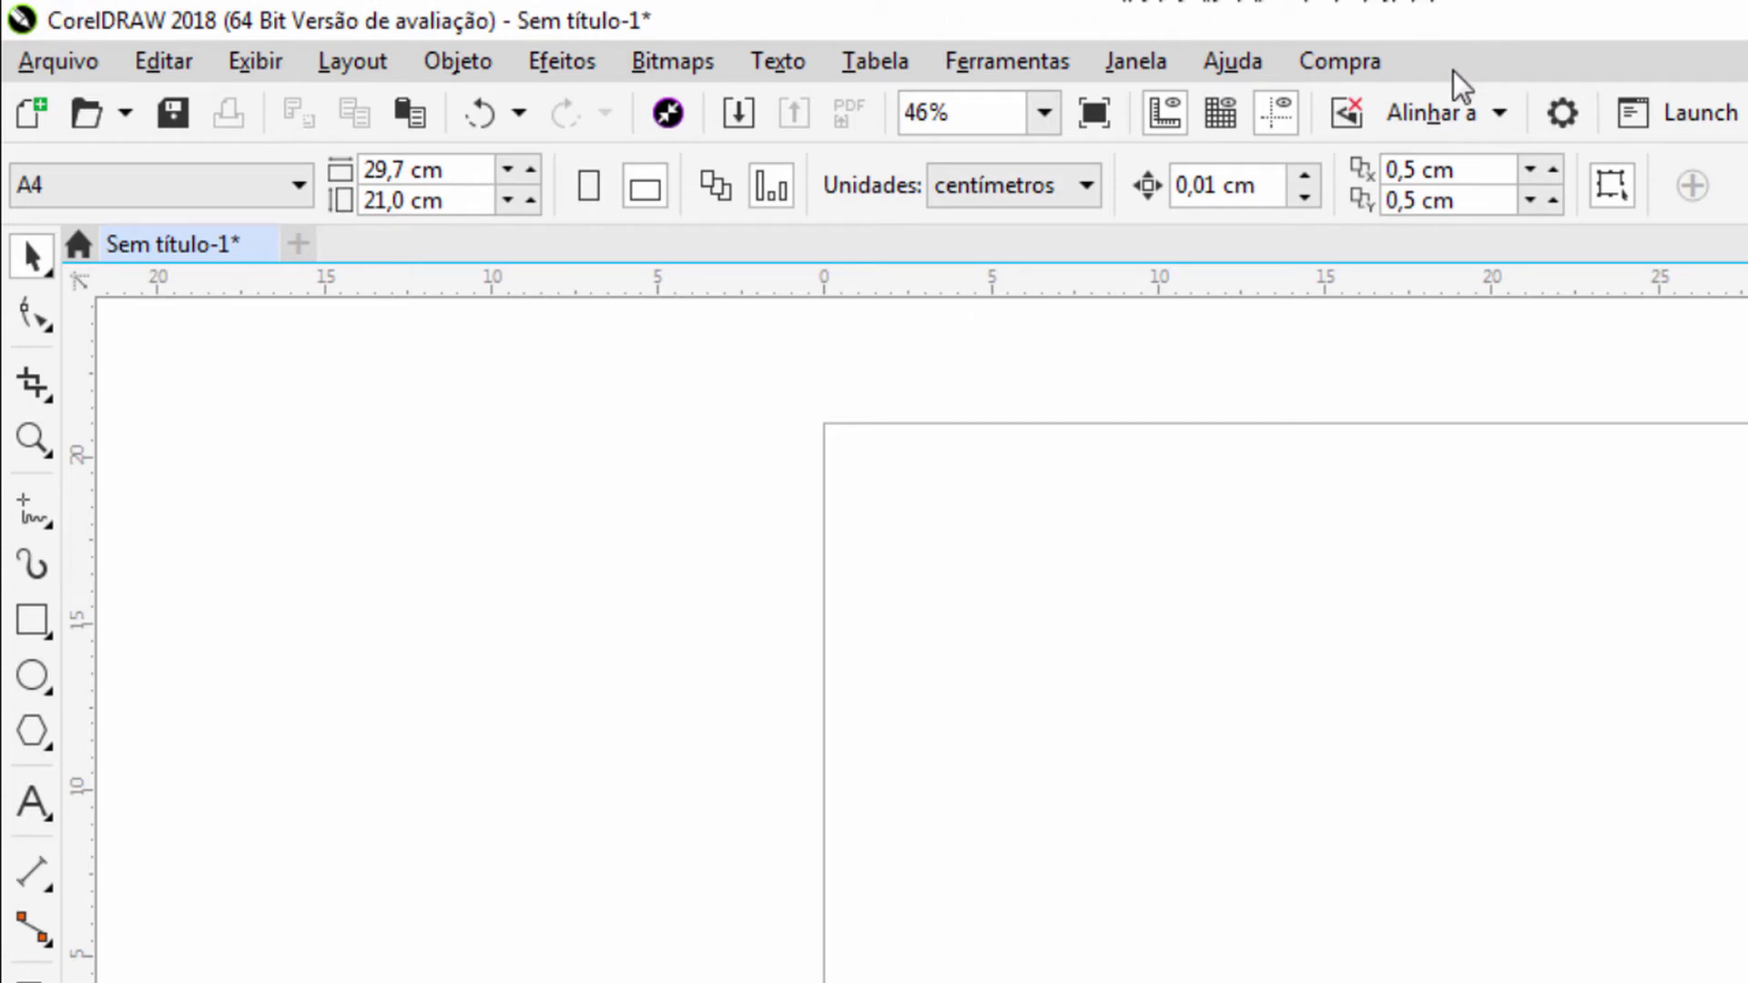
{"action": "left_click", "coordinate": [79, 64]}
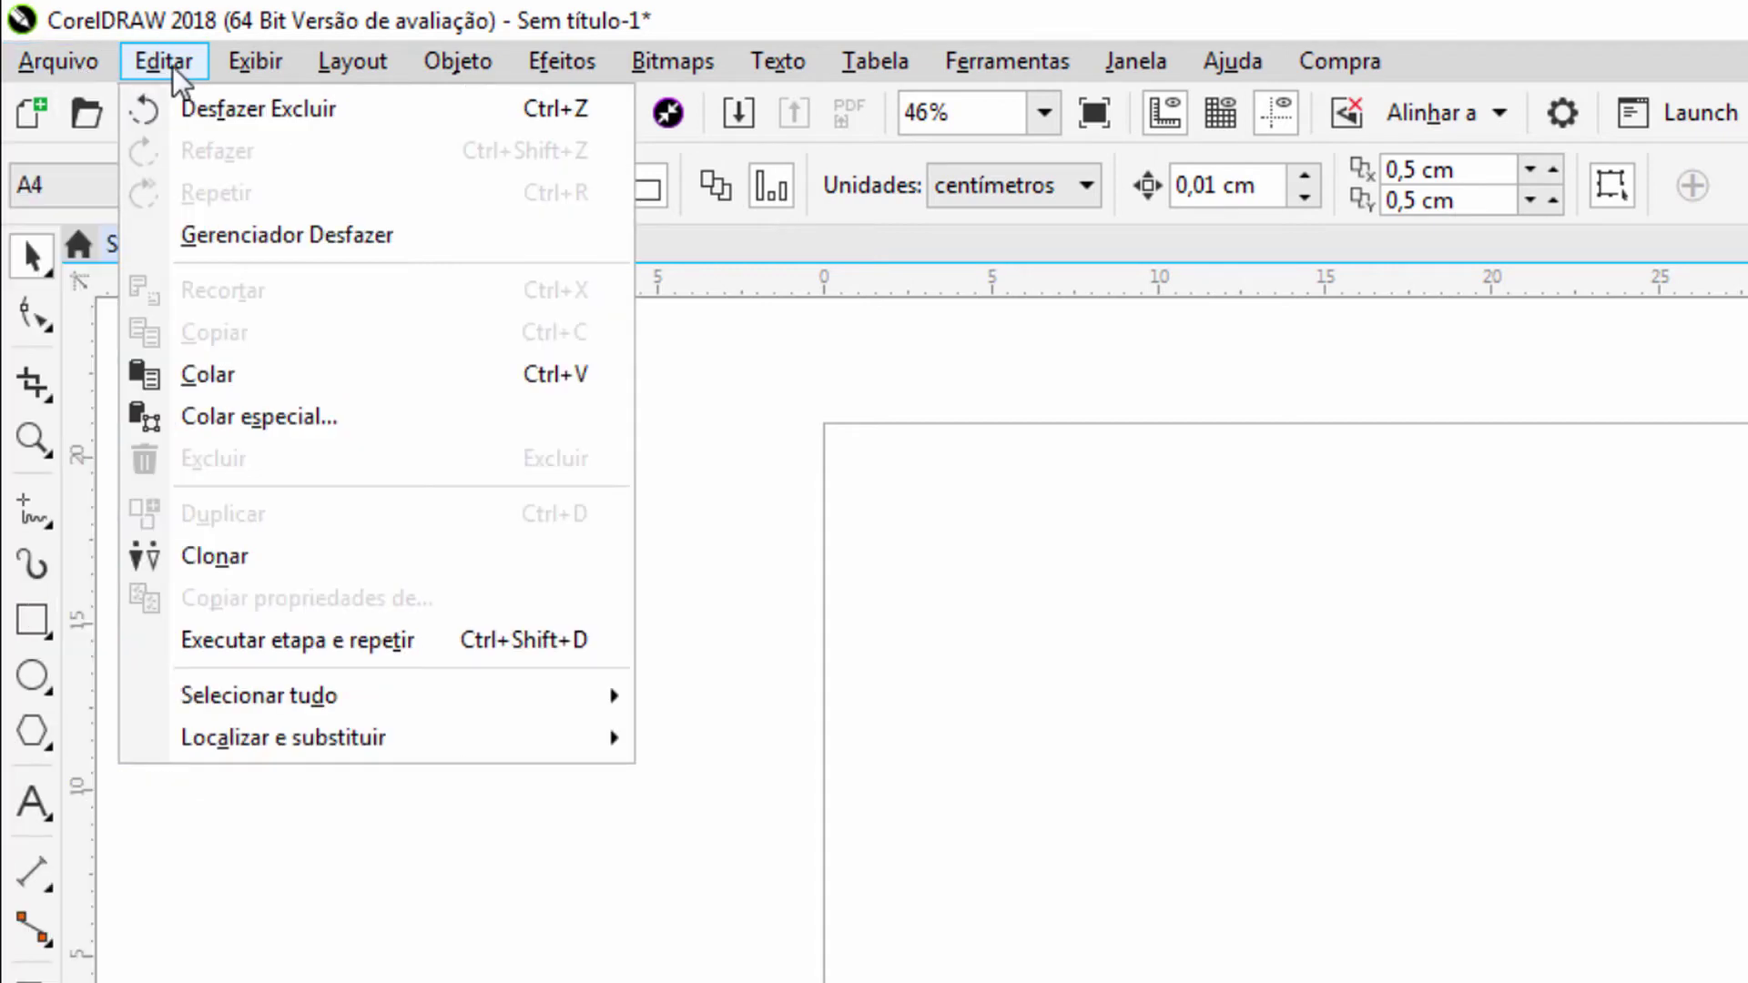
{"action": "mouse_move", "coordinate": [255, 60]}
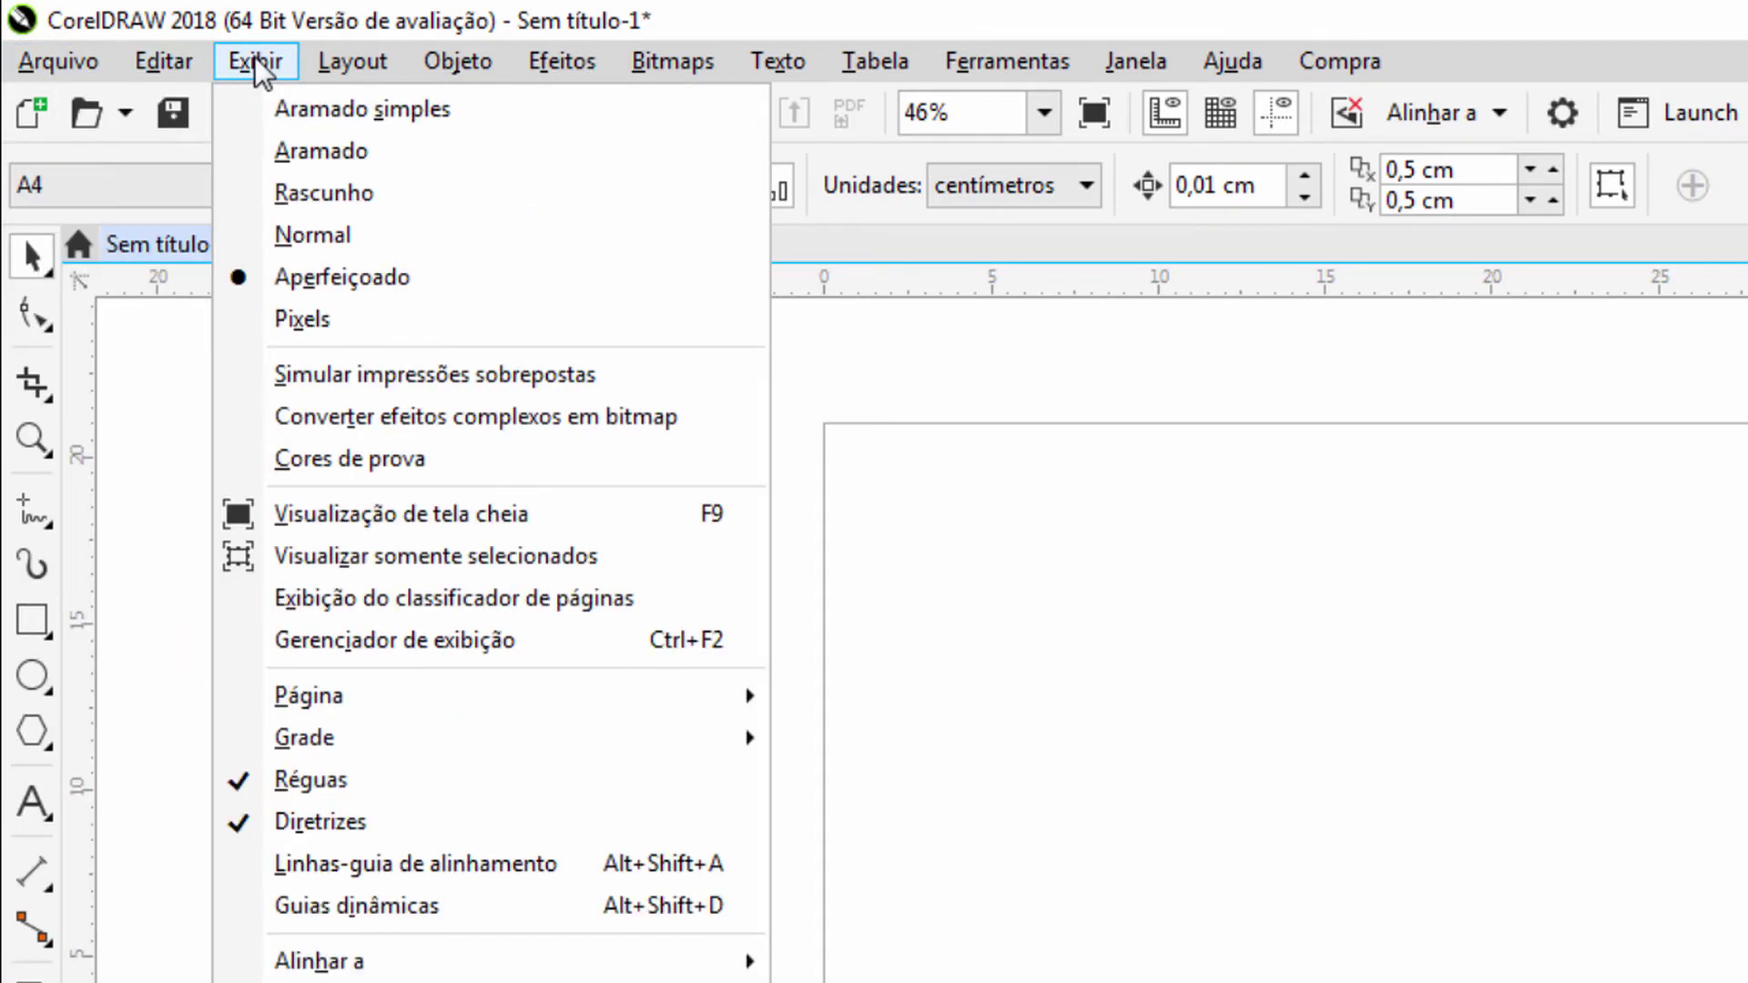
{"action": "mouse_move", "coordinate": [392, 64]}
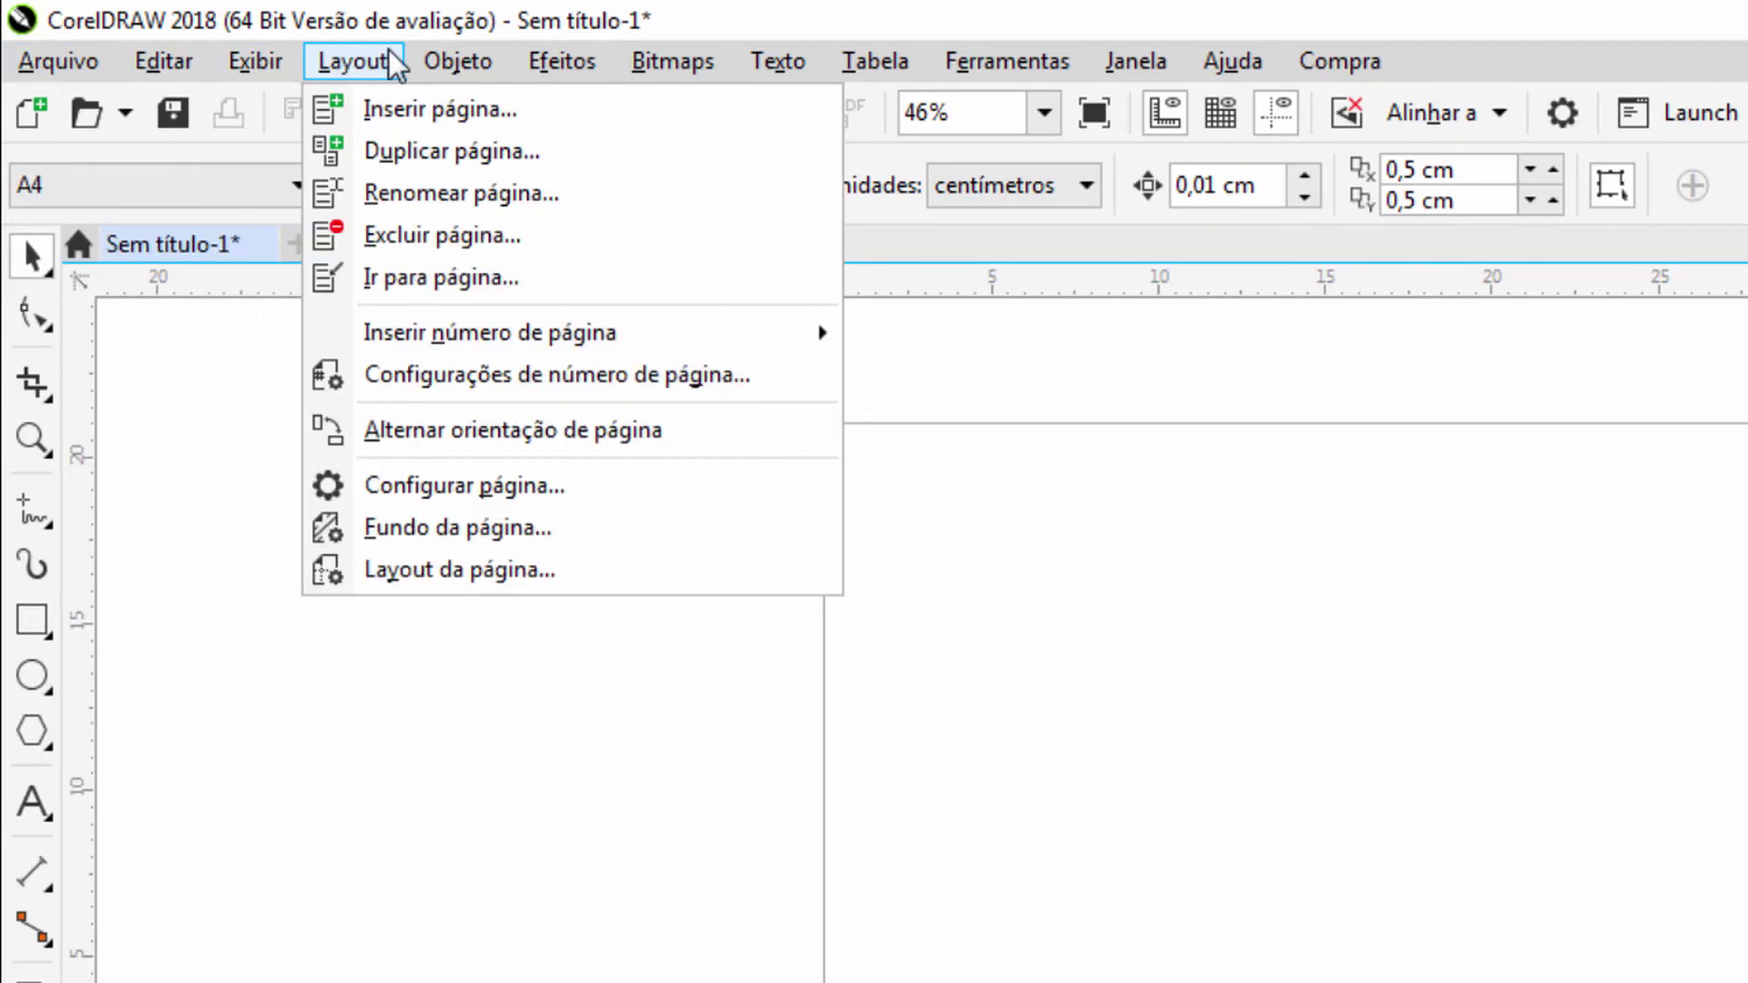
{"action": "mouse_move", "coordinate": [449, 68]}
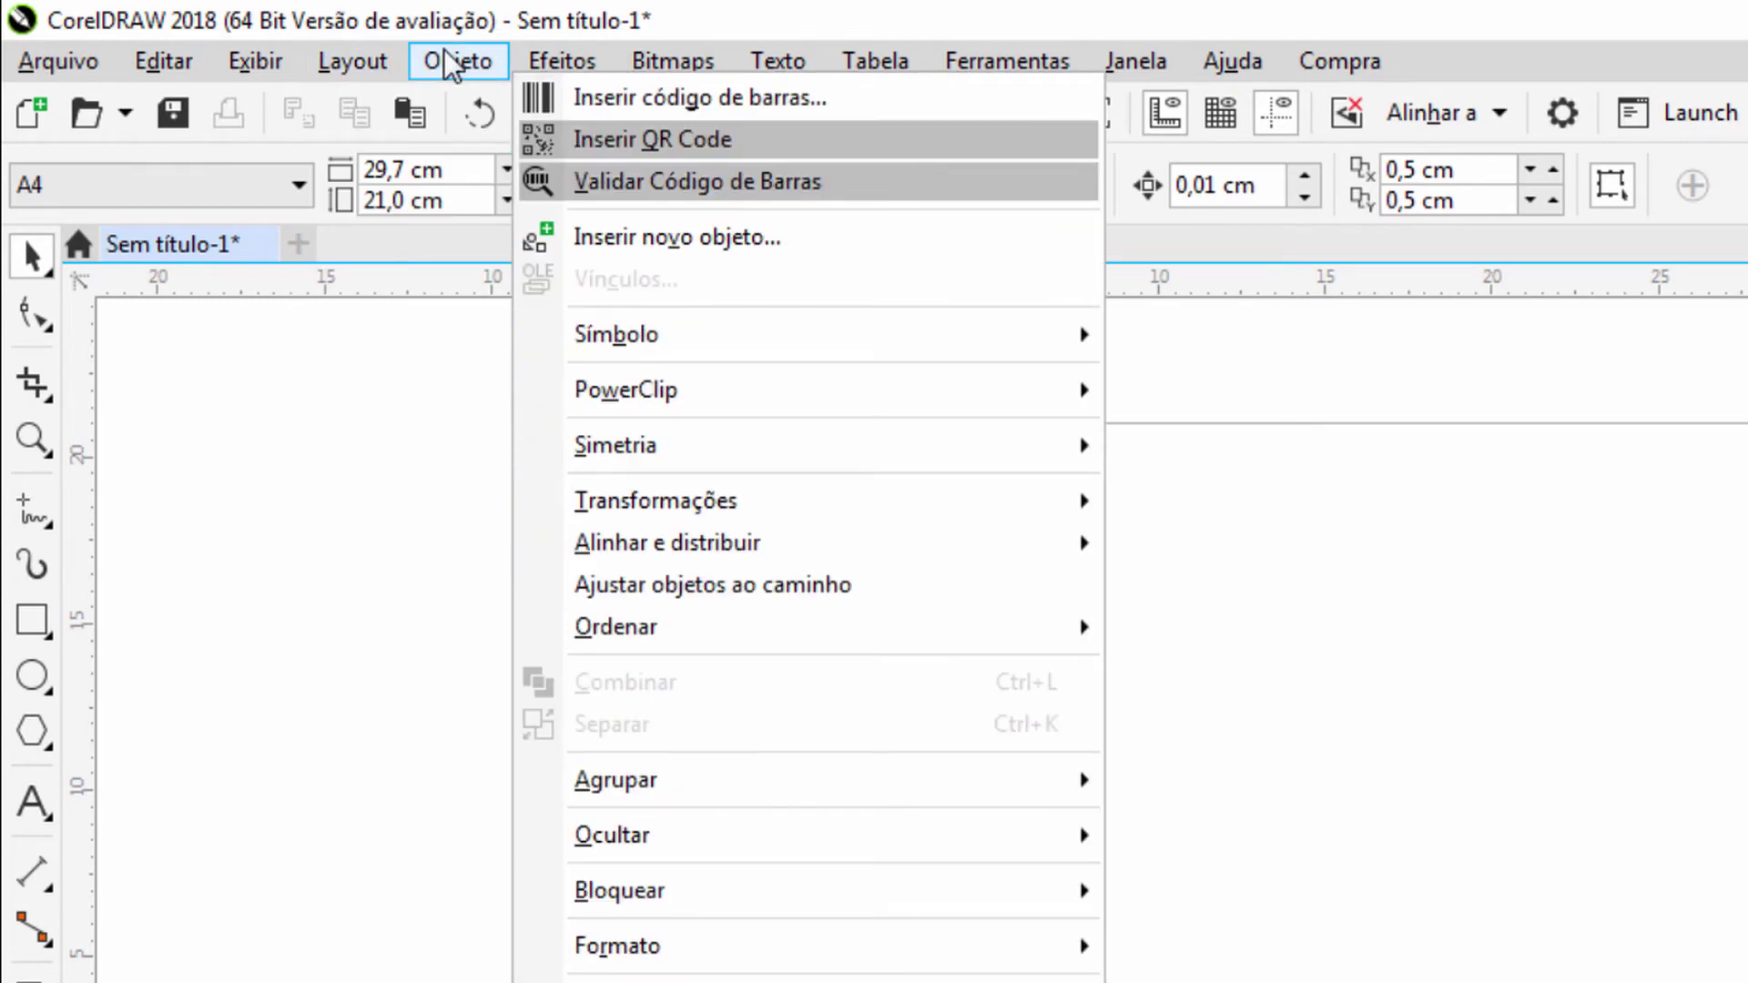
{"action": "mouse_move", "coordinate": [605, 60]}
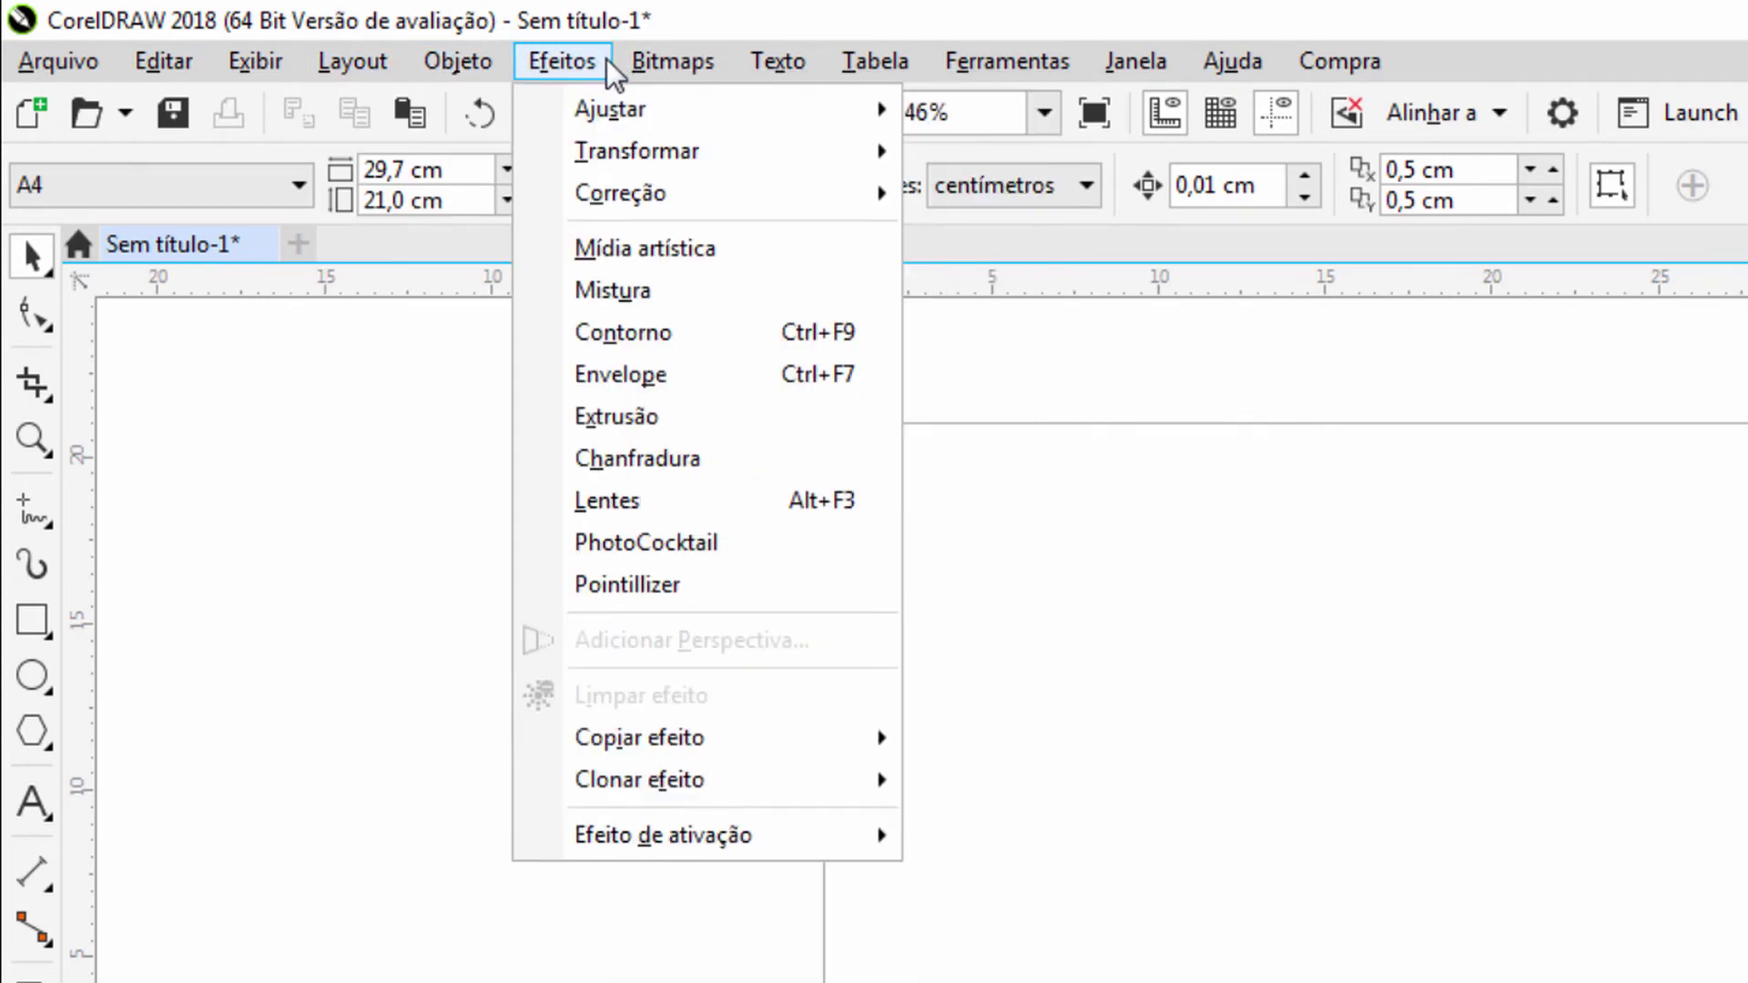
{"action": "mouse_move", "coordinate": [823, 63]}
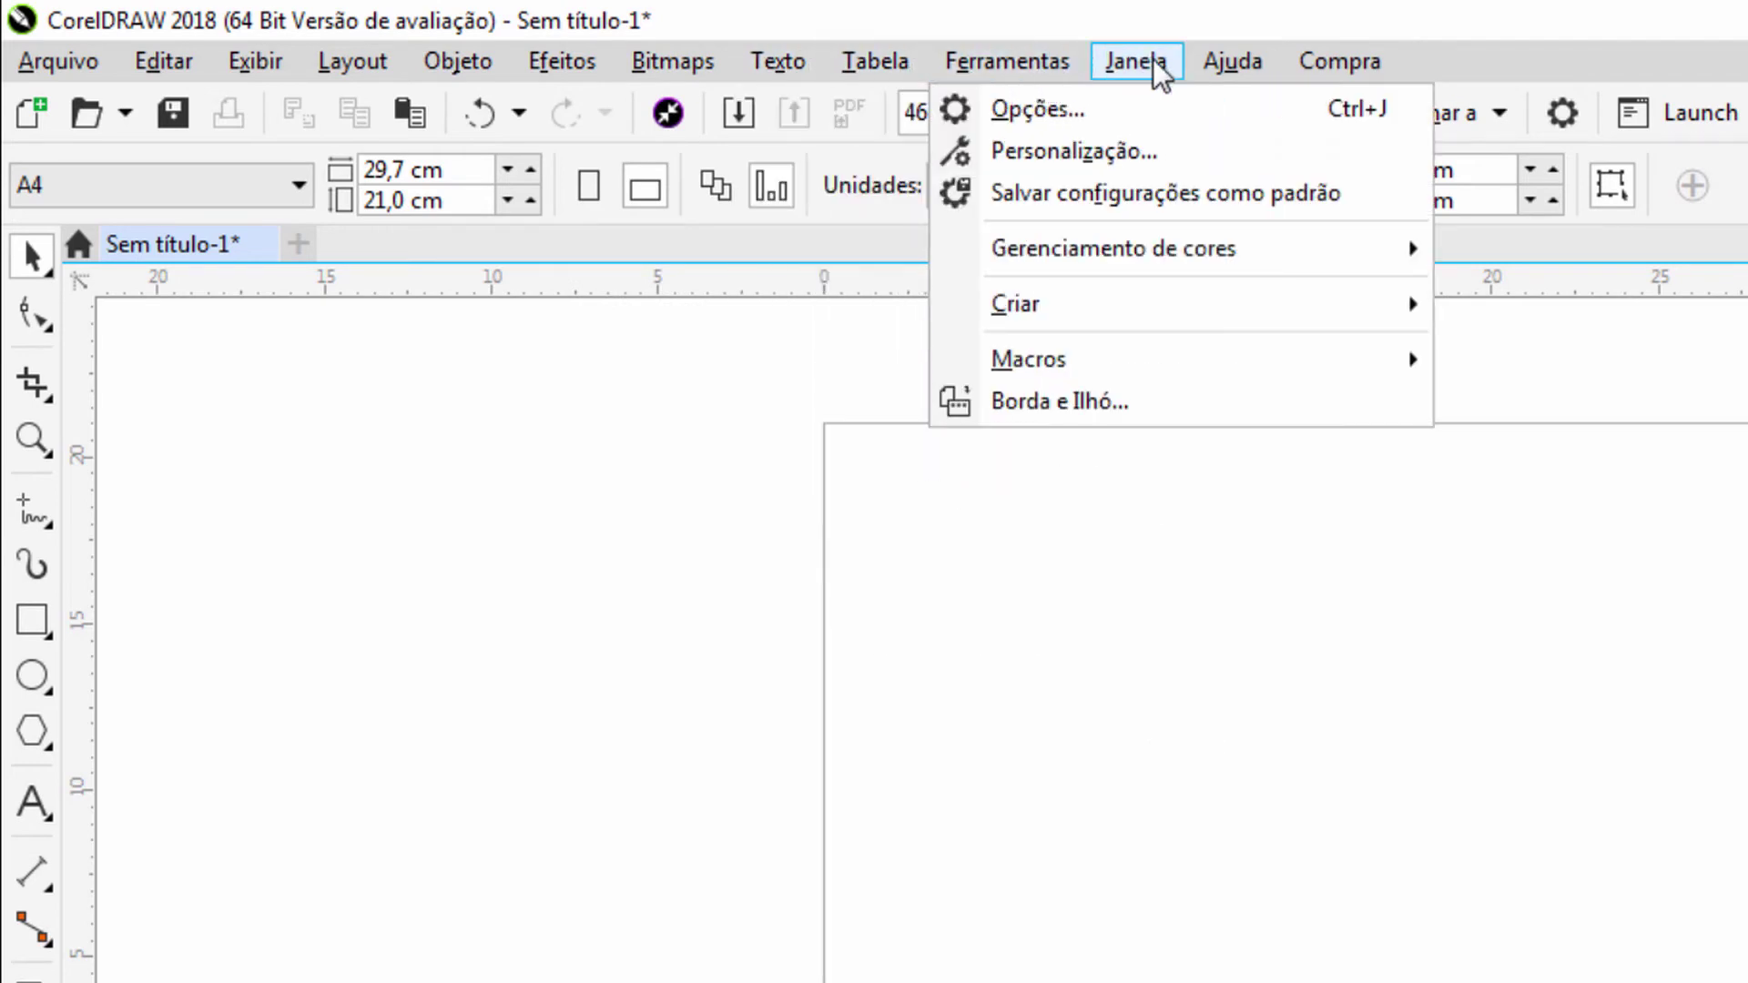
{"action": "mouse_move", "coordinate": [1153, 59]}
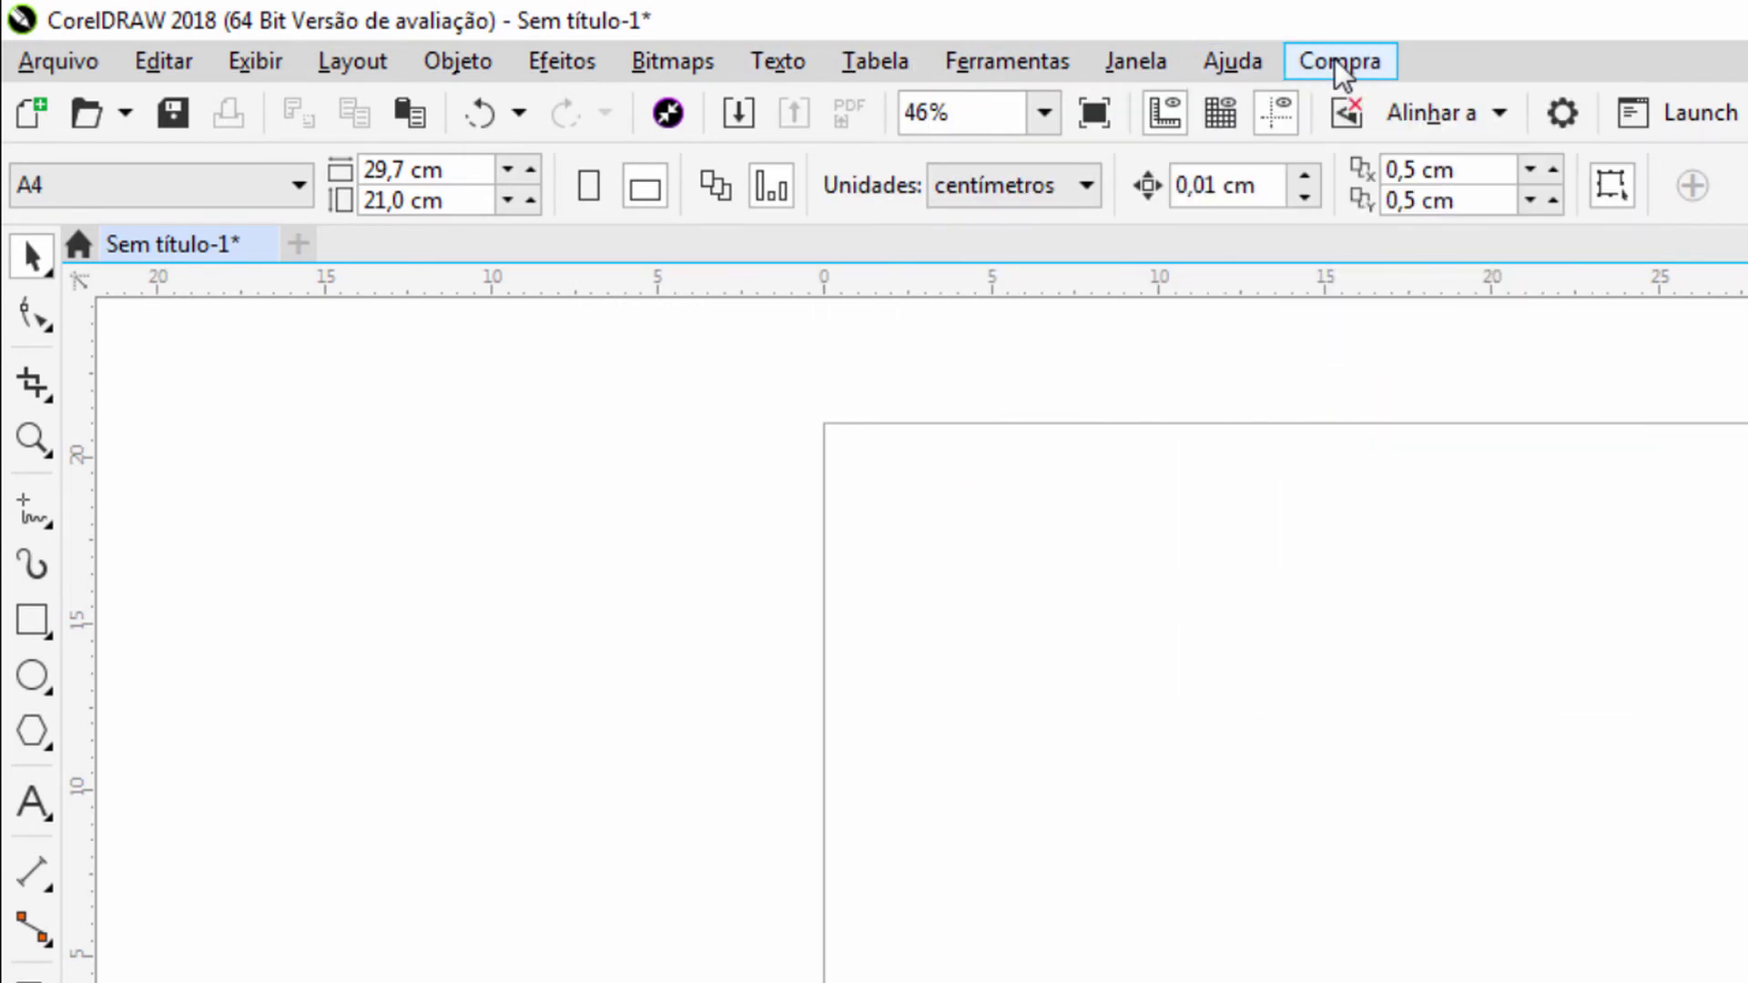
{"action": "mouse_move", "coordinate": [1231, 61]}
{"action": "left_click", "coordinate": [333, 641]}
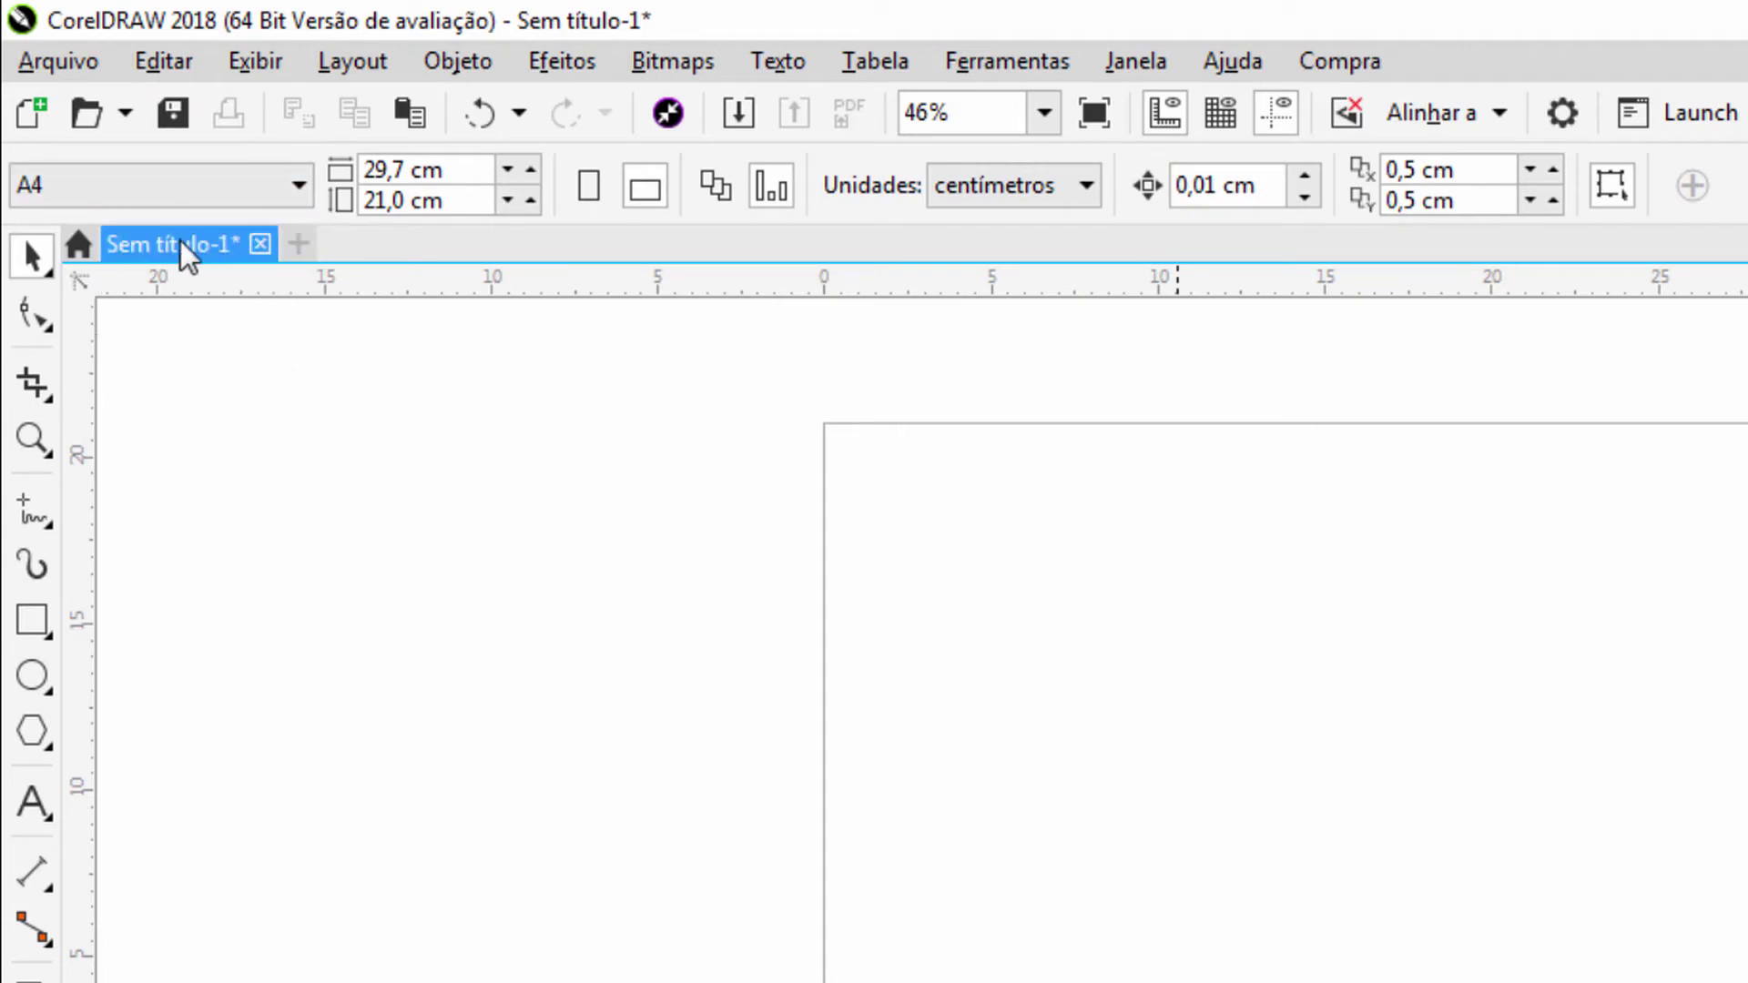
Open an extra blank document, return to Sem título-1 and close the extra document.
{"action": "left_click", "coordinate": [299, 244]}
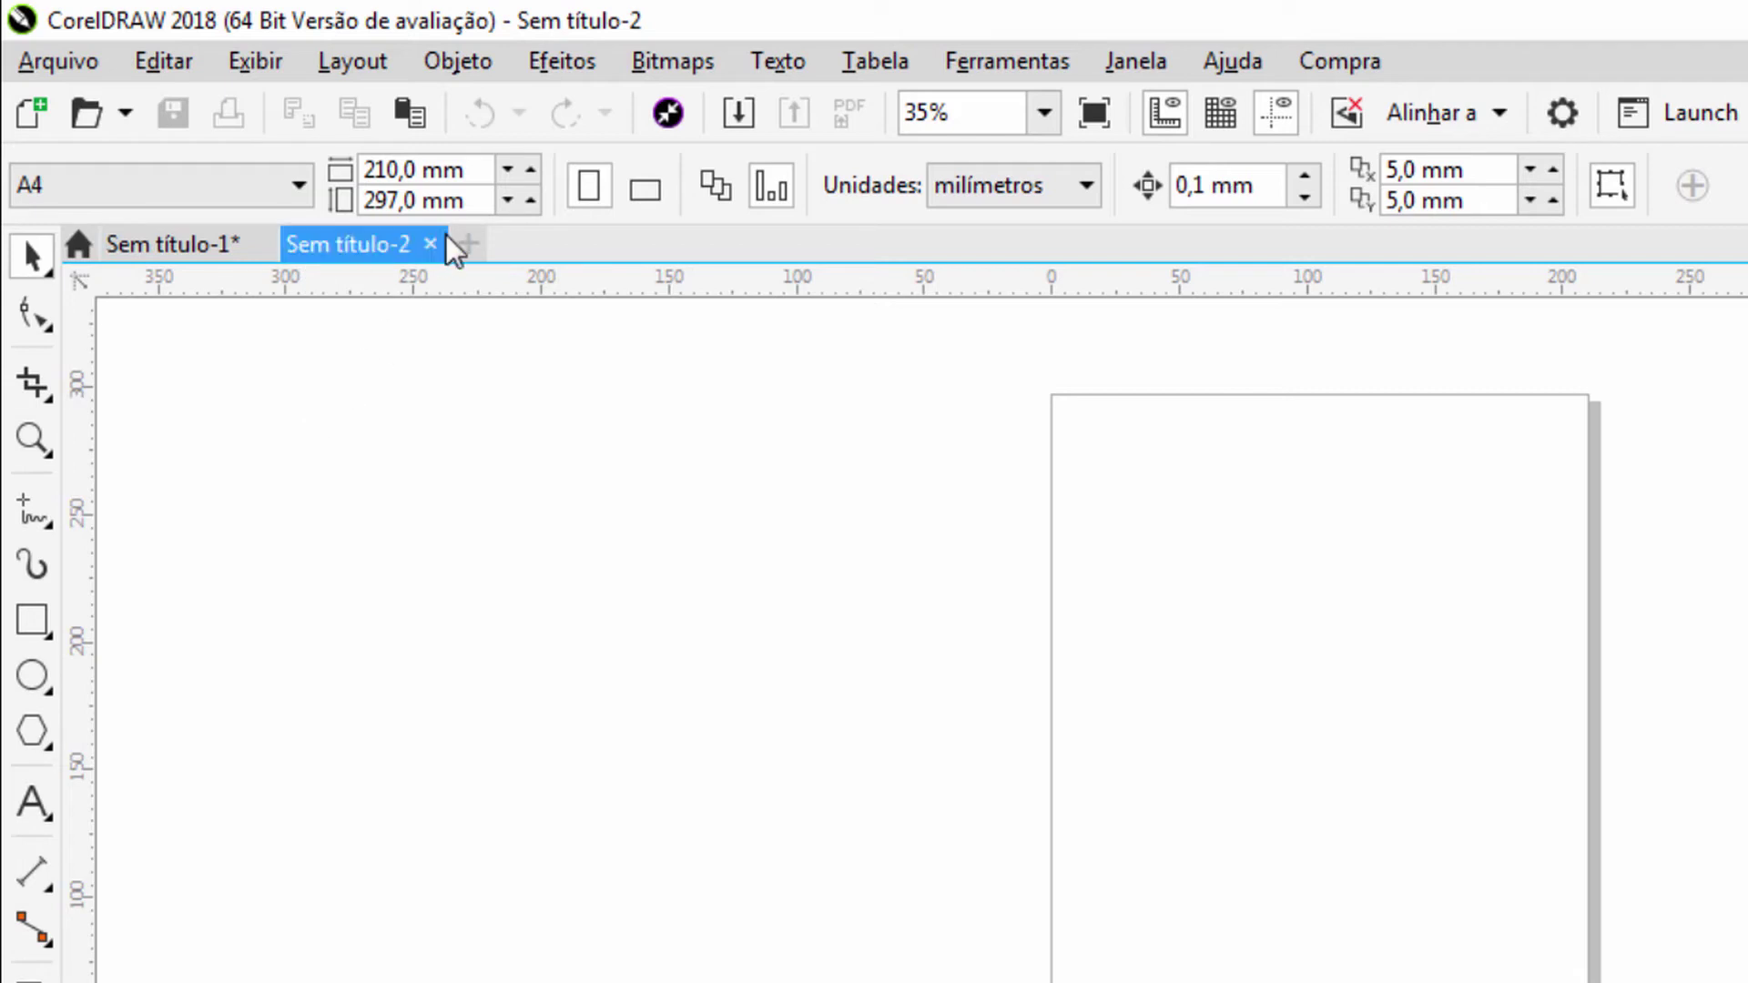
{"action": "left_click", "coordinate": [1167, 65]}
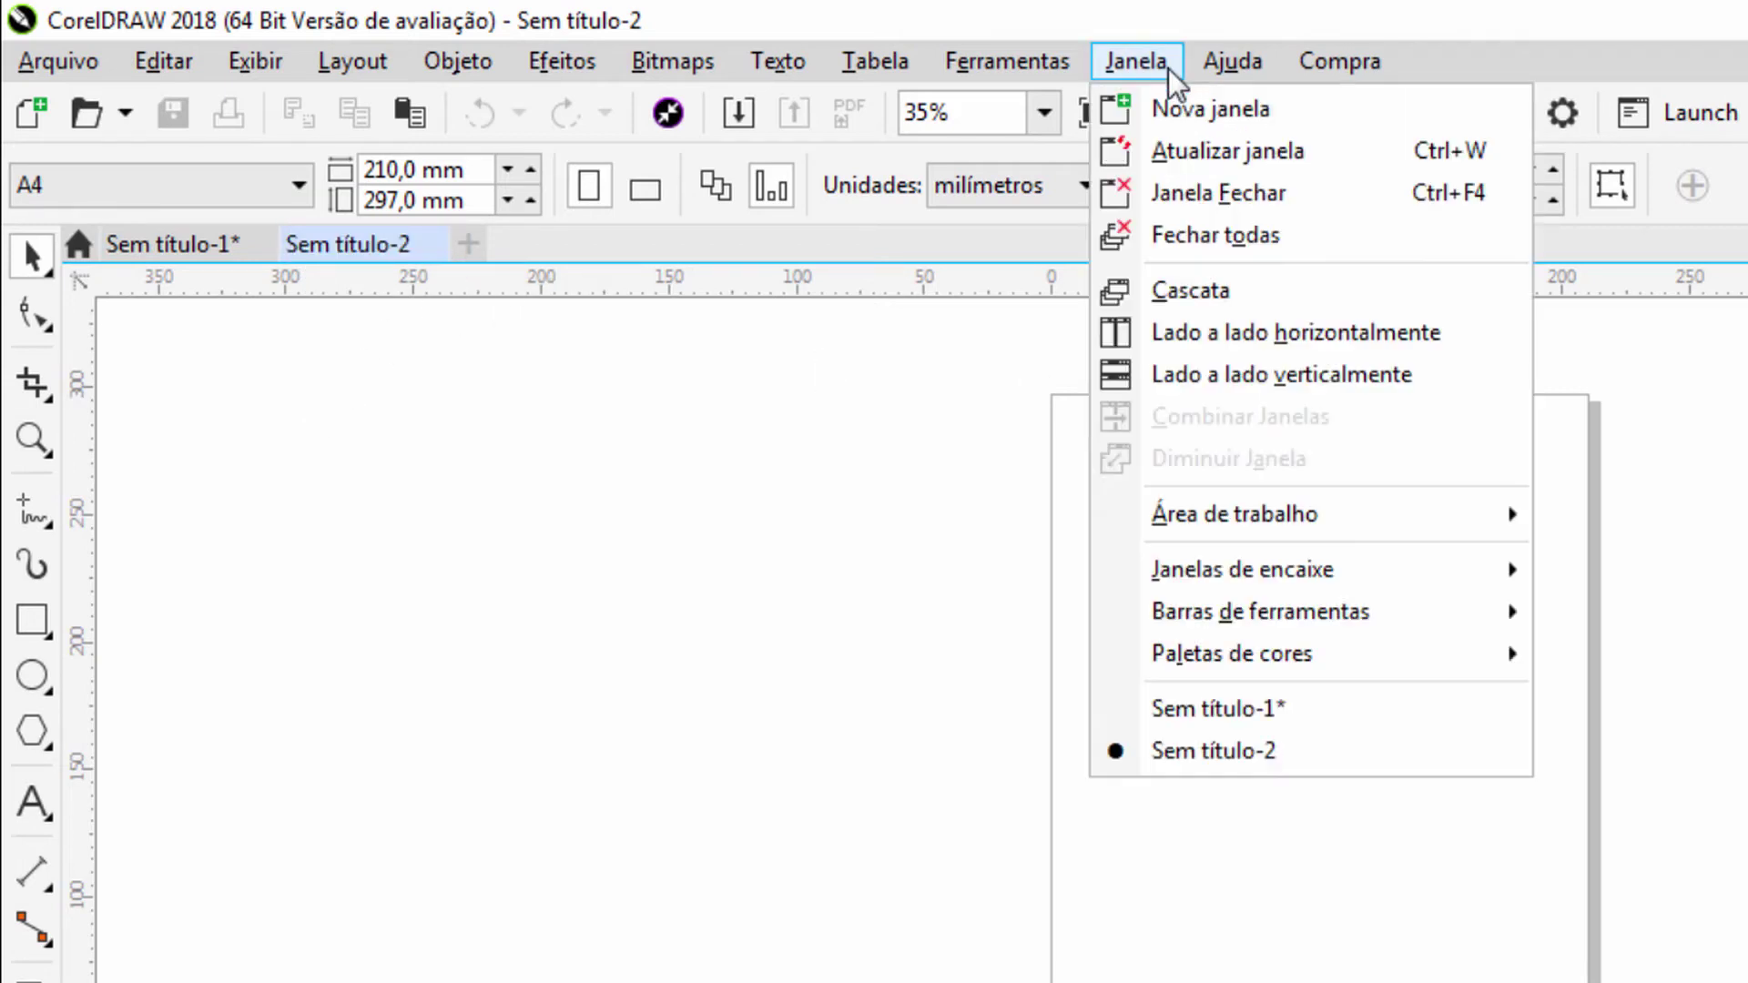
{"action": "left_click", "coordinate": [1313, 712]}
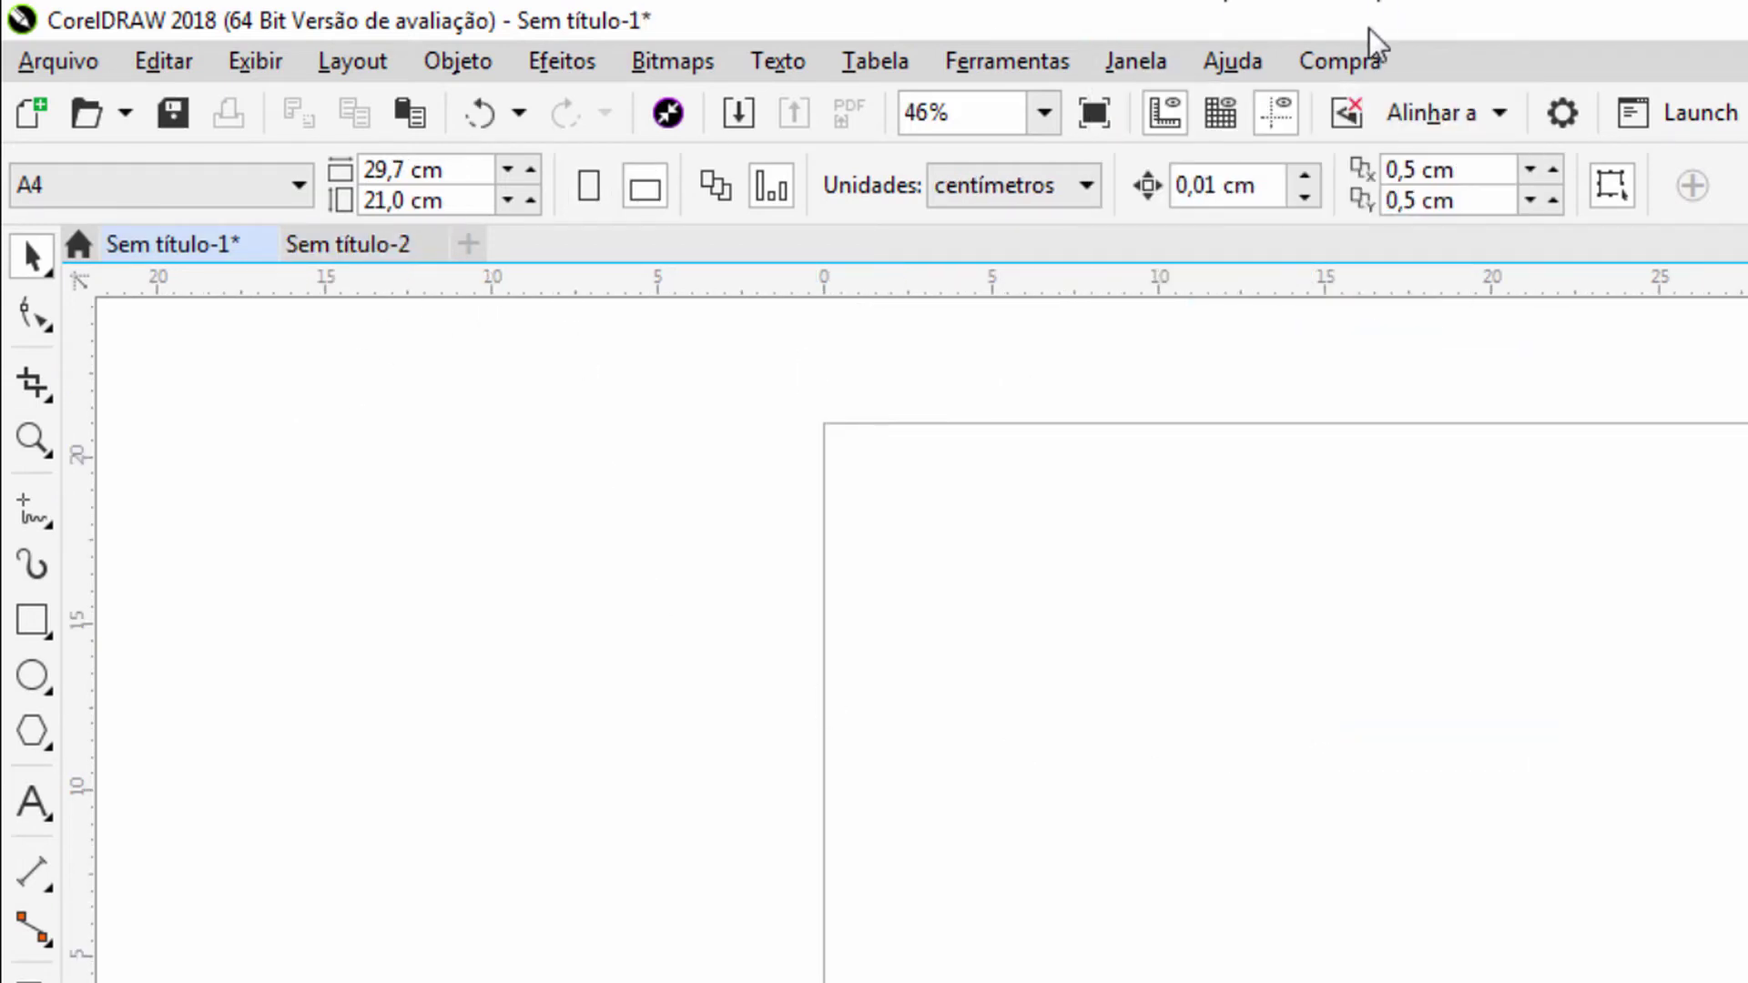
{"action": "left_click", "coordinate": [435, 247]}
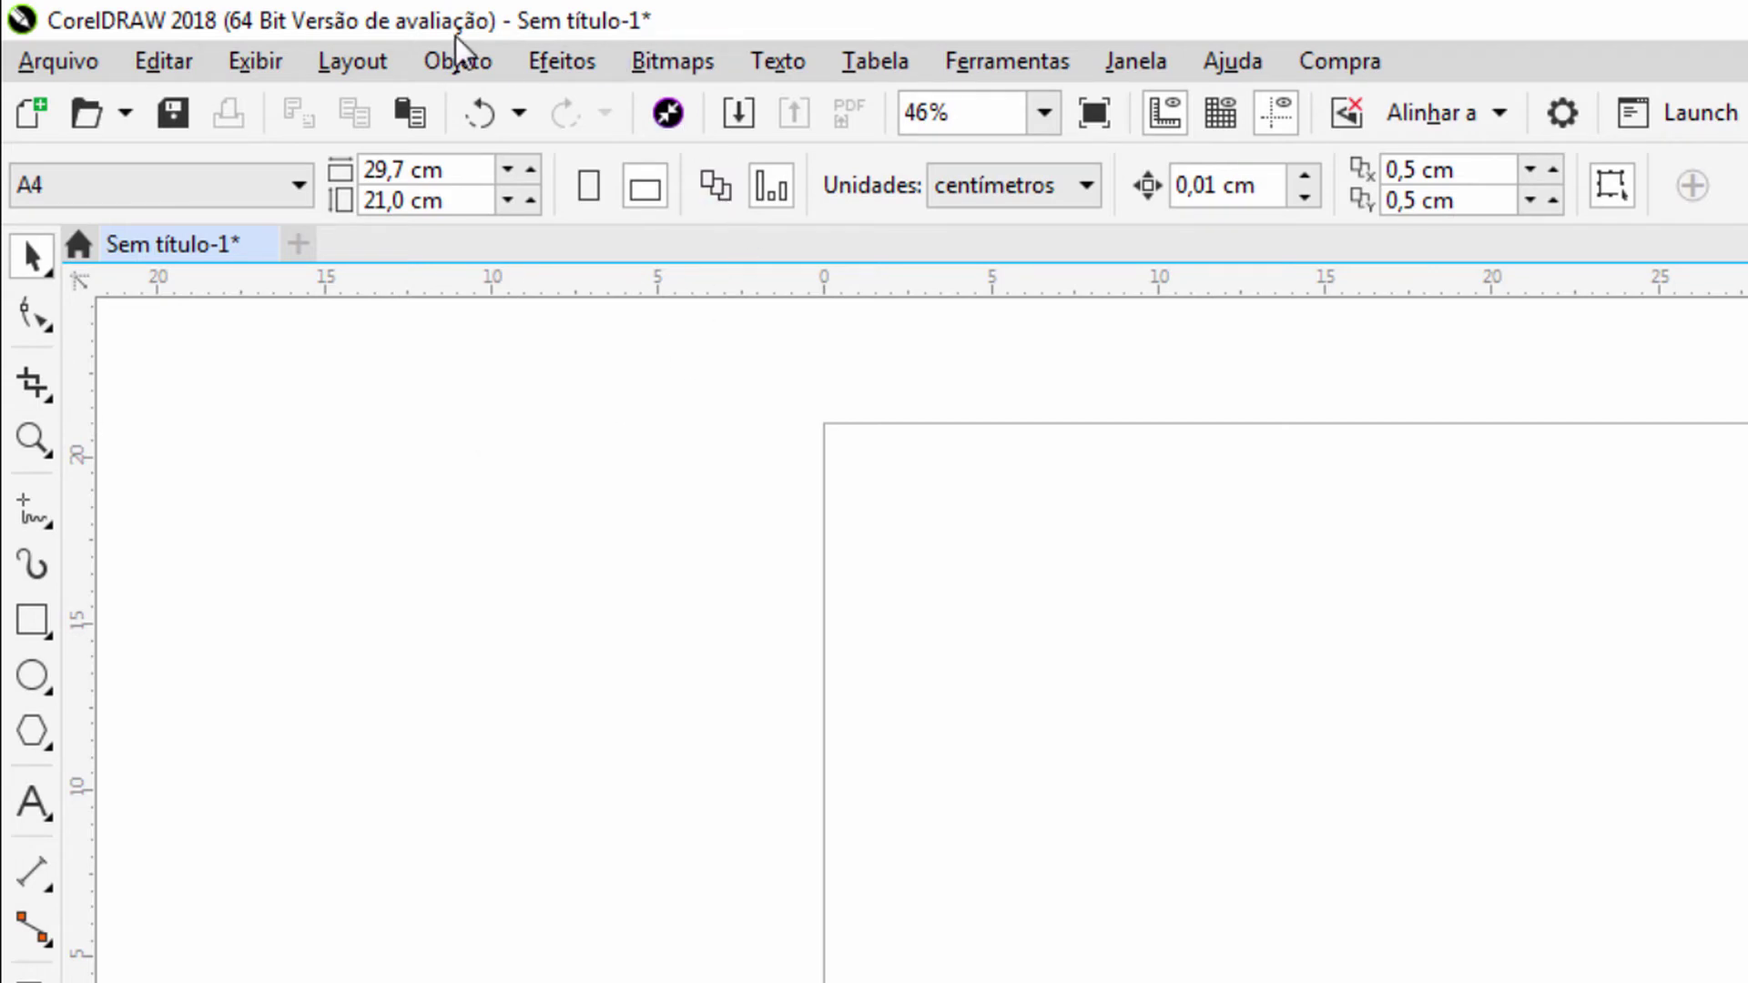
Look through the object, effects and bitmap commands, including the PowerClip and colour transformation options.
{"action": "left_click", "coordinate": [494, 61]}
{"action": "left_click", "coordinate": [582, 62]}
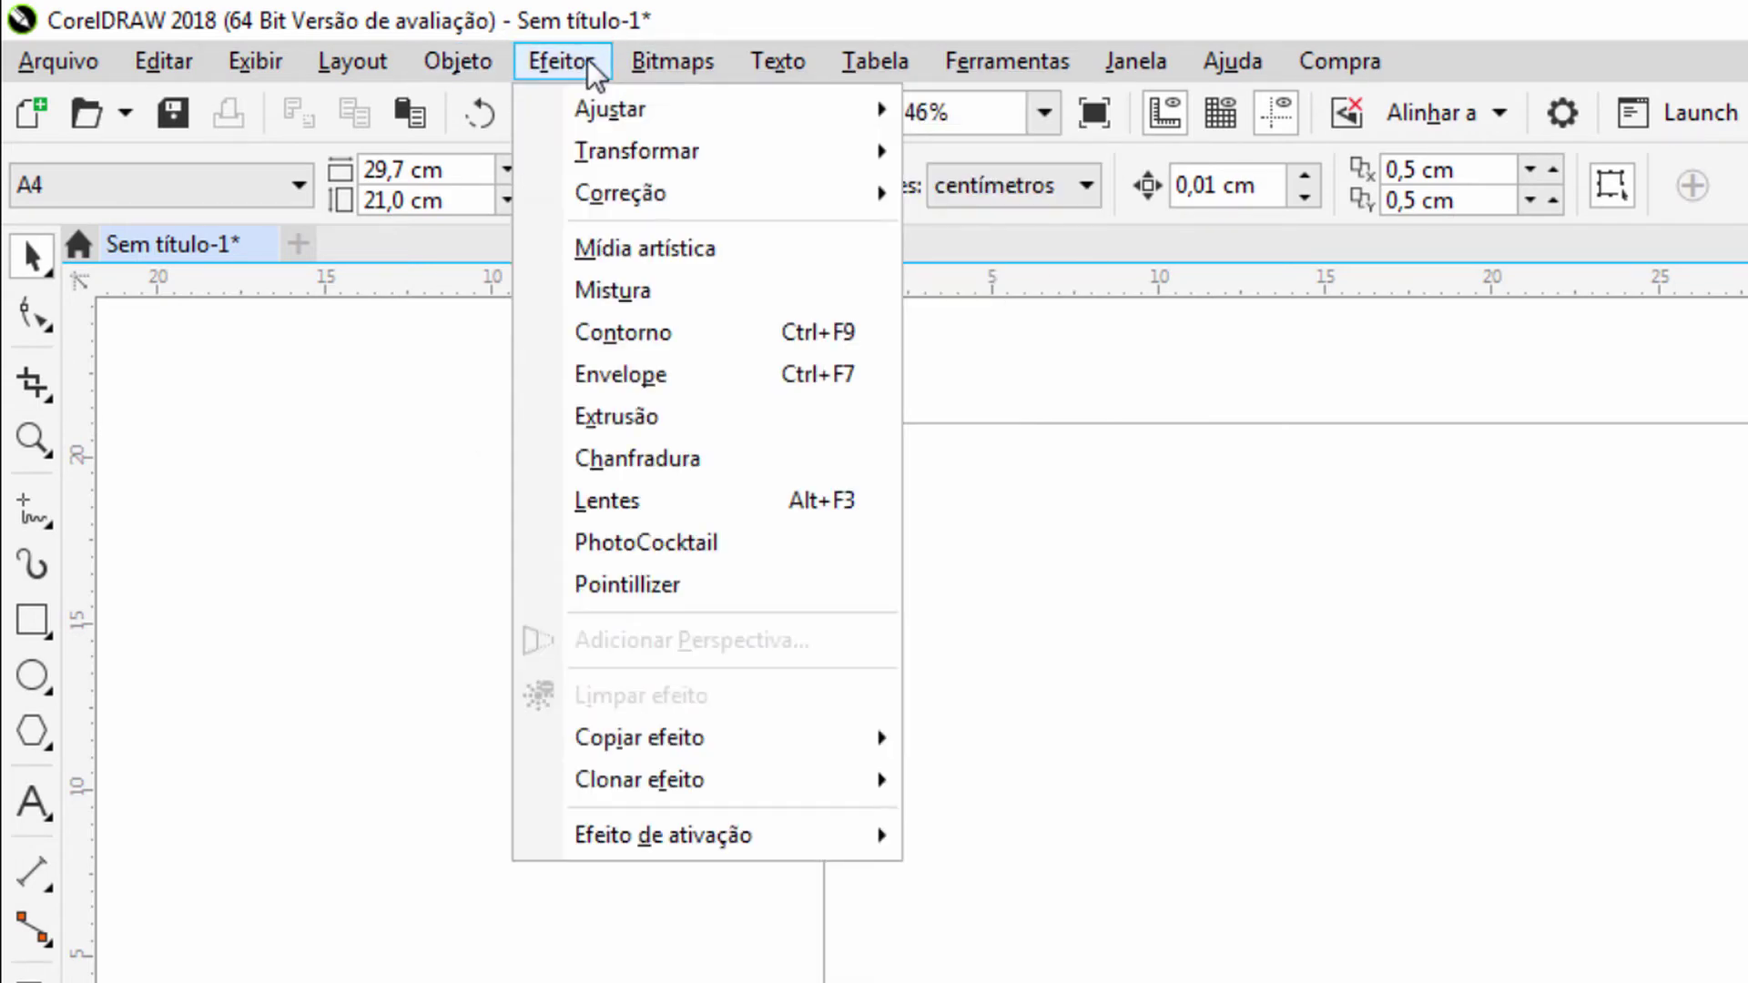
{"action": "left_click", "coordinate": [483, 66]}
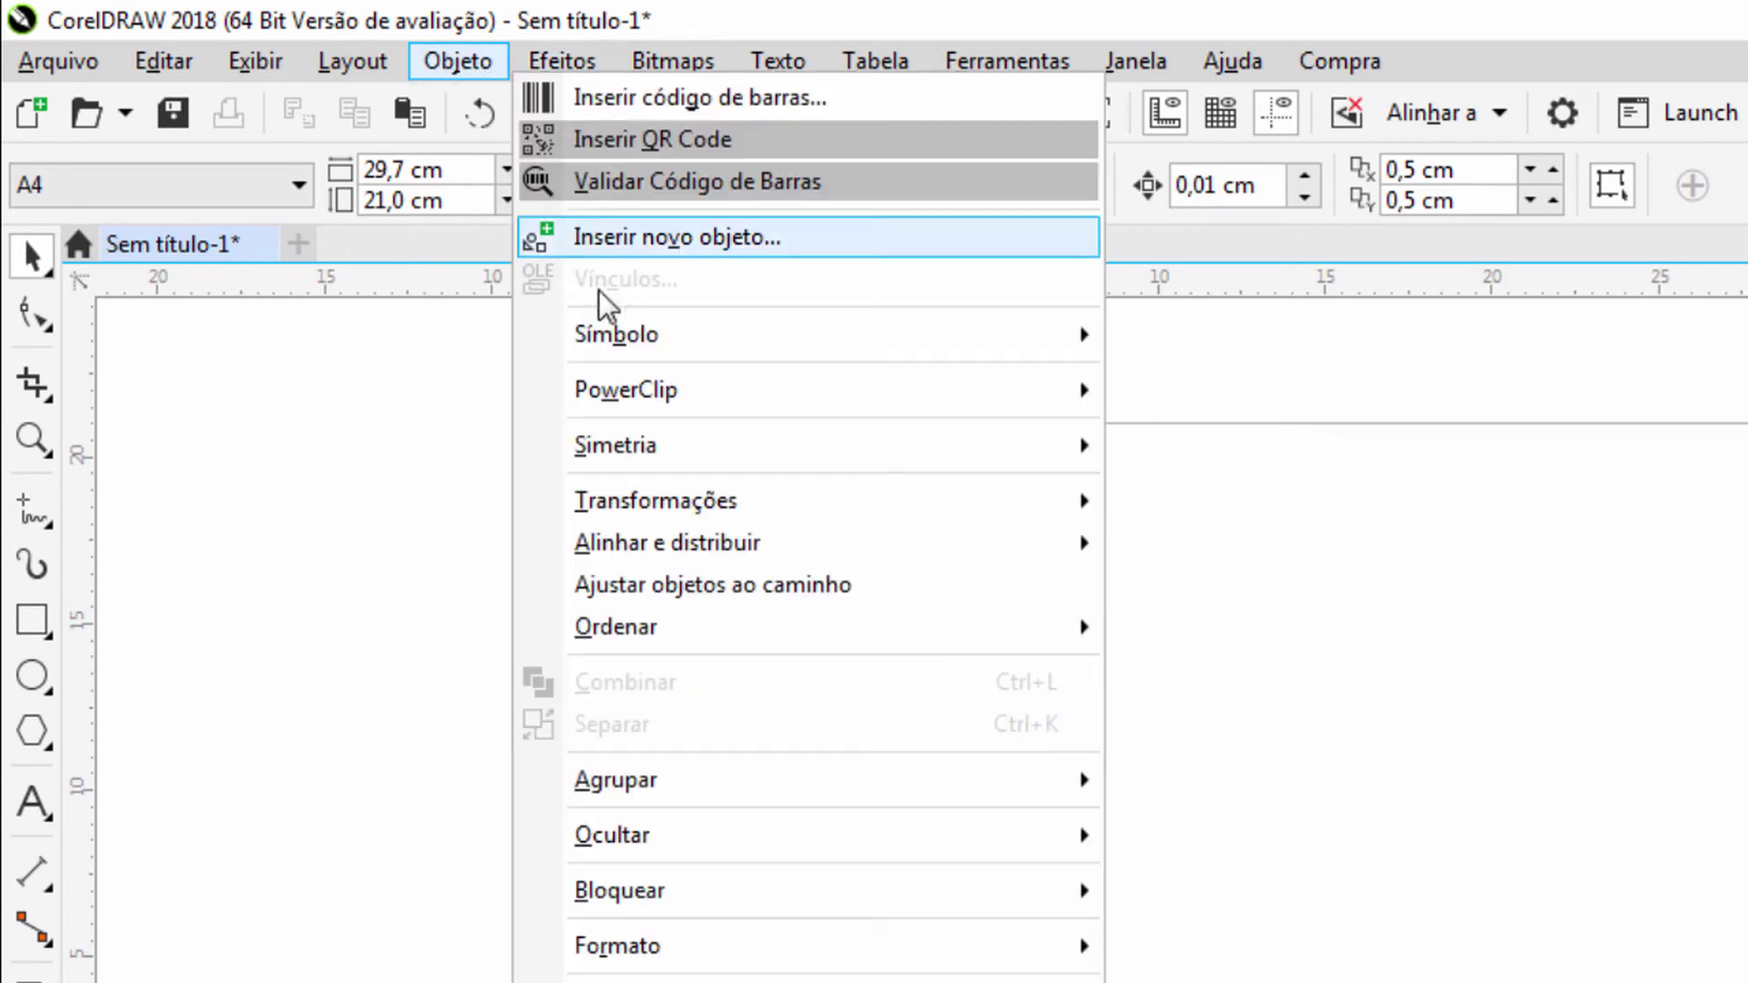
{"action": "mouse_move", "coordinate": [678, 388]}
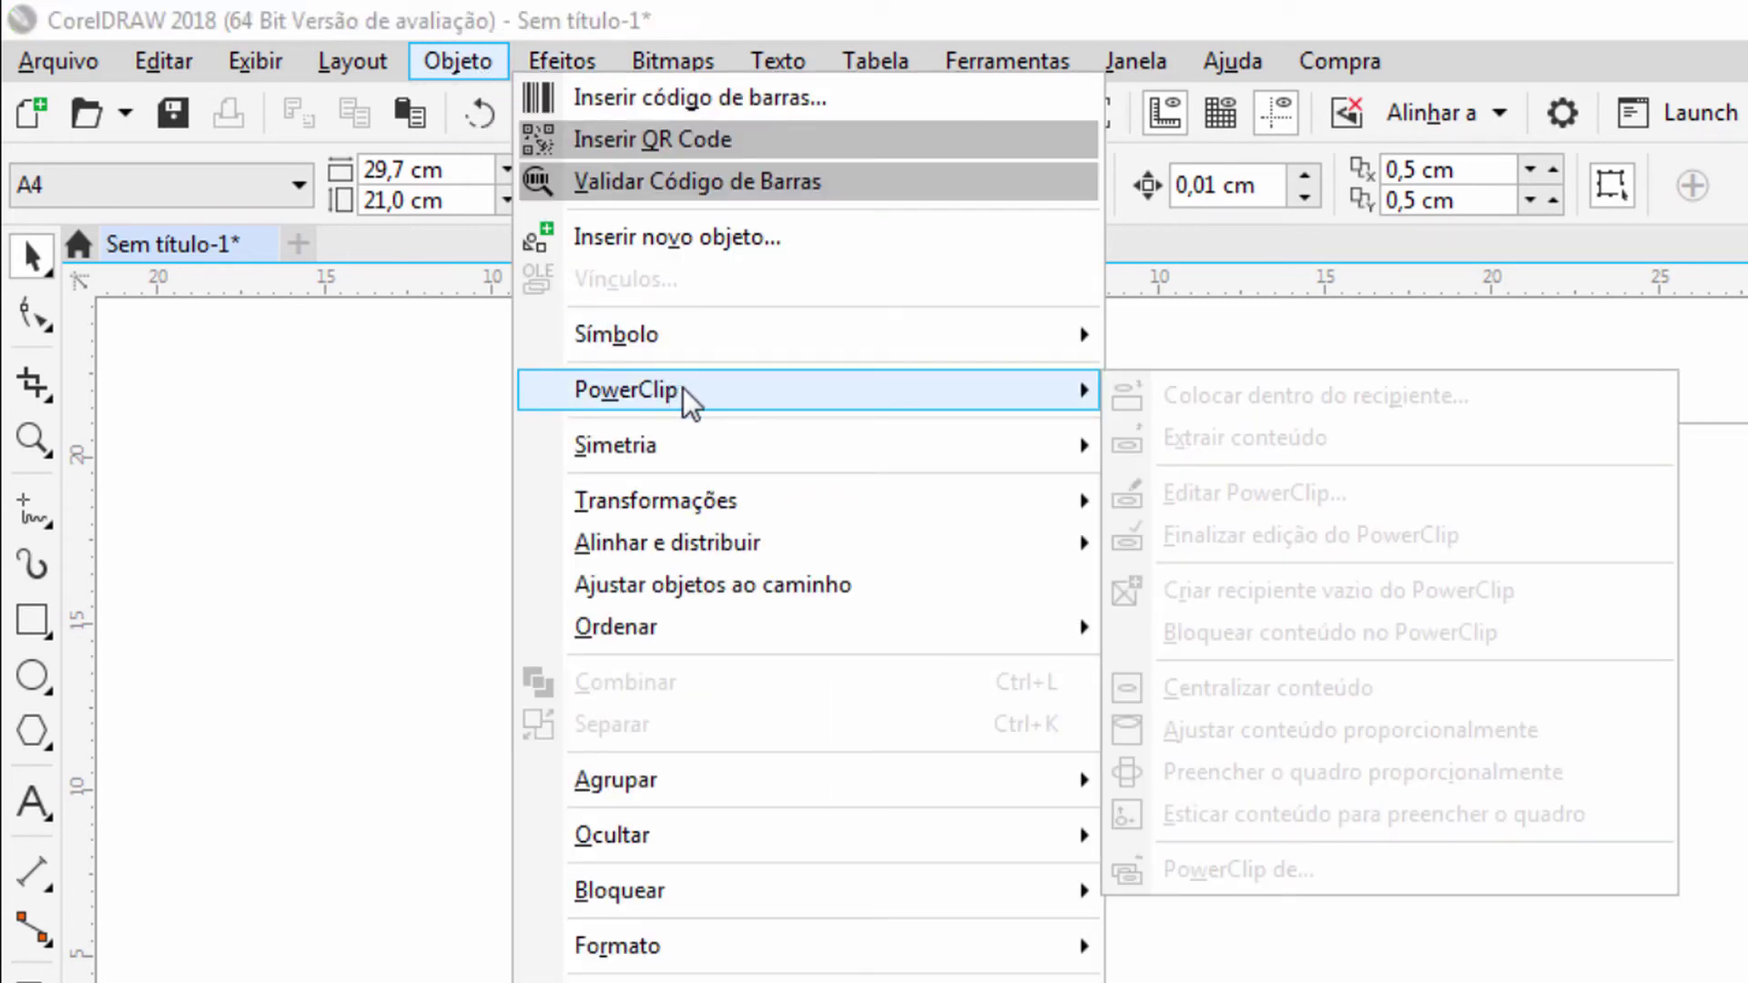
{"action": "key", "text": "Escape"}
{"action": "key", "text": "Escape"}
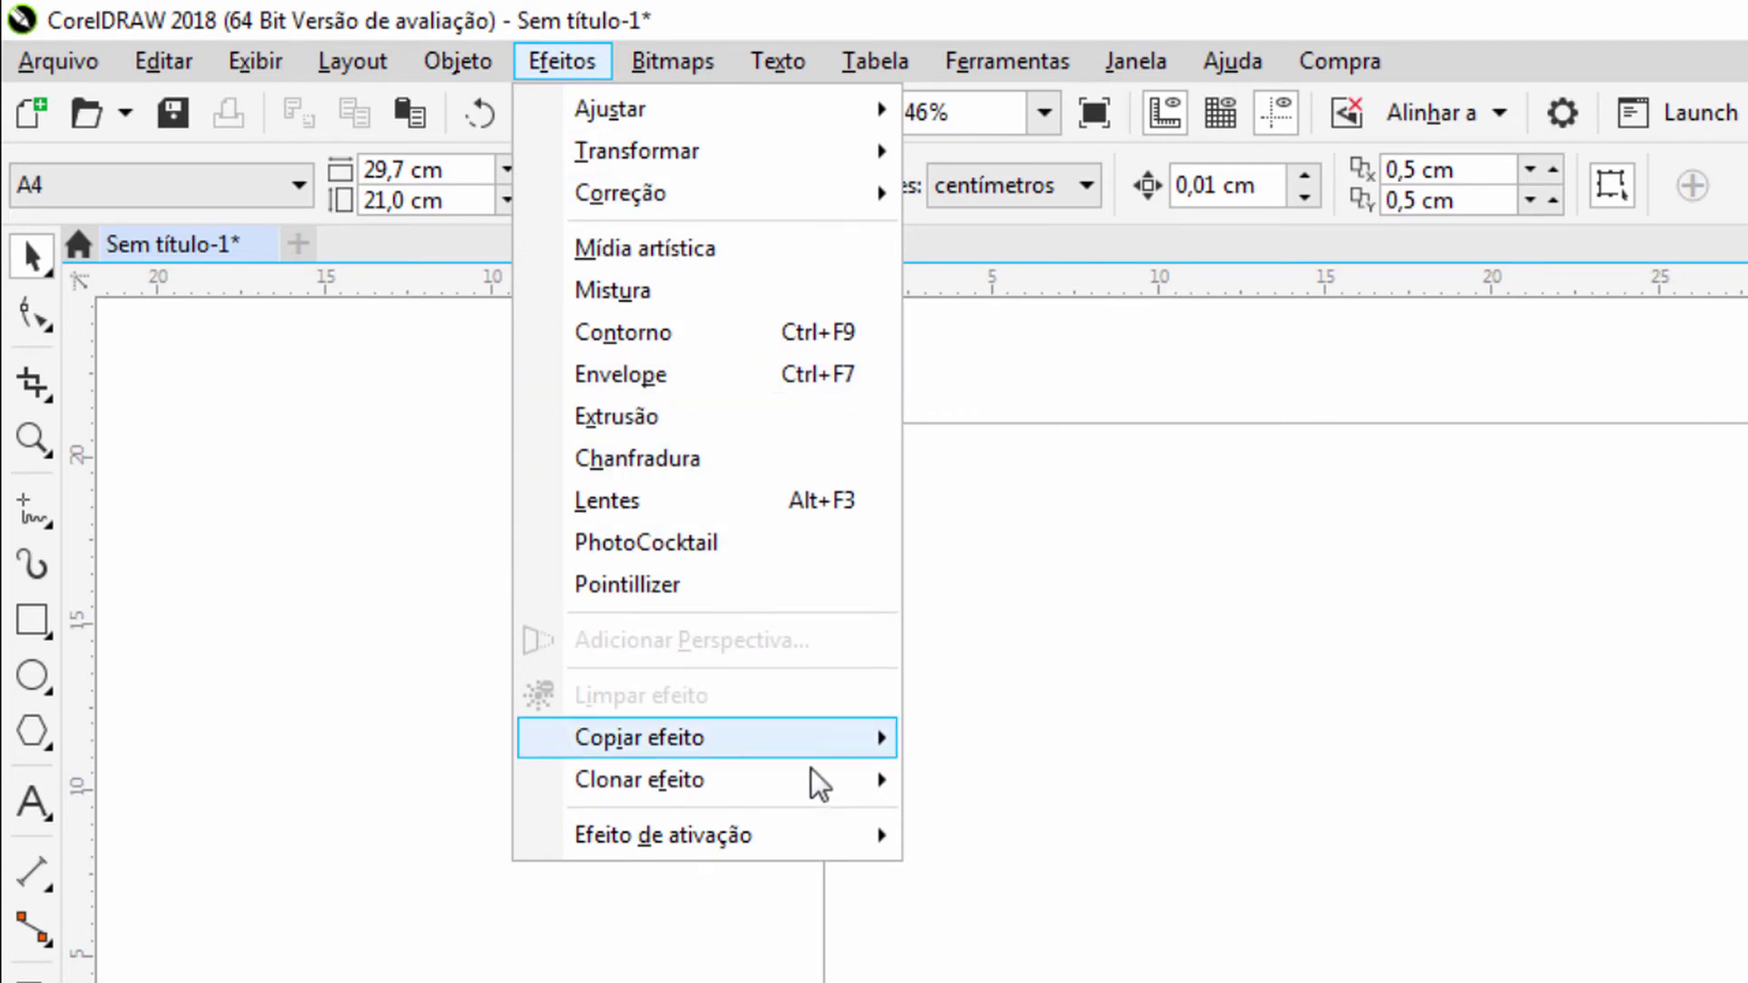
{"action": "left_click", "coordinate": [1029, 431]}
{"action": "left_click", "coordinate": [663, 61]}
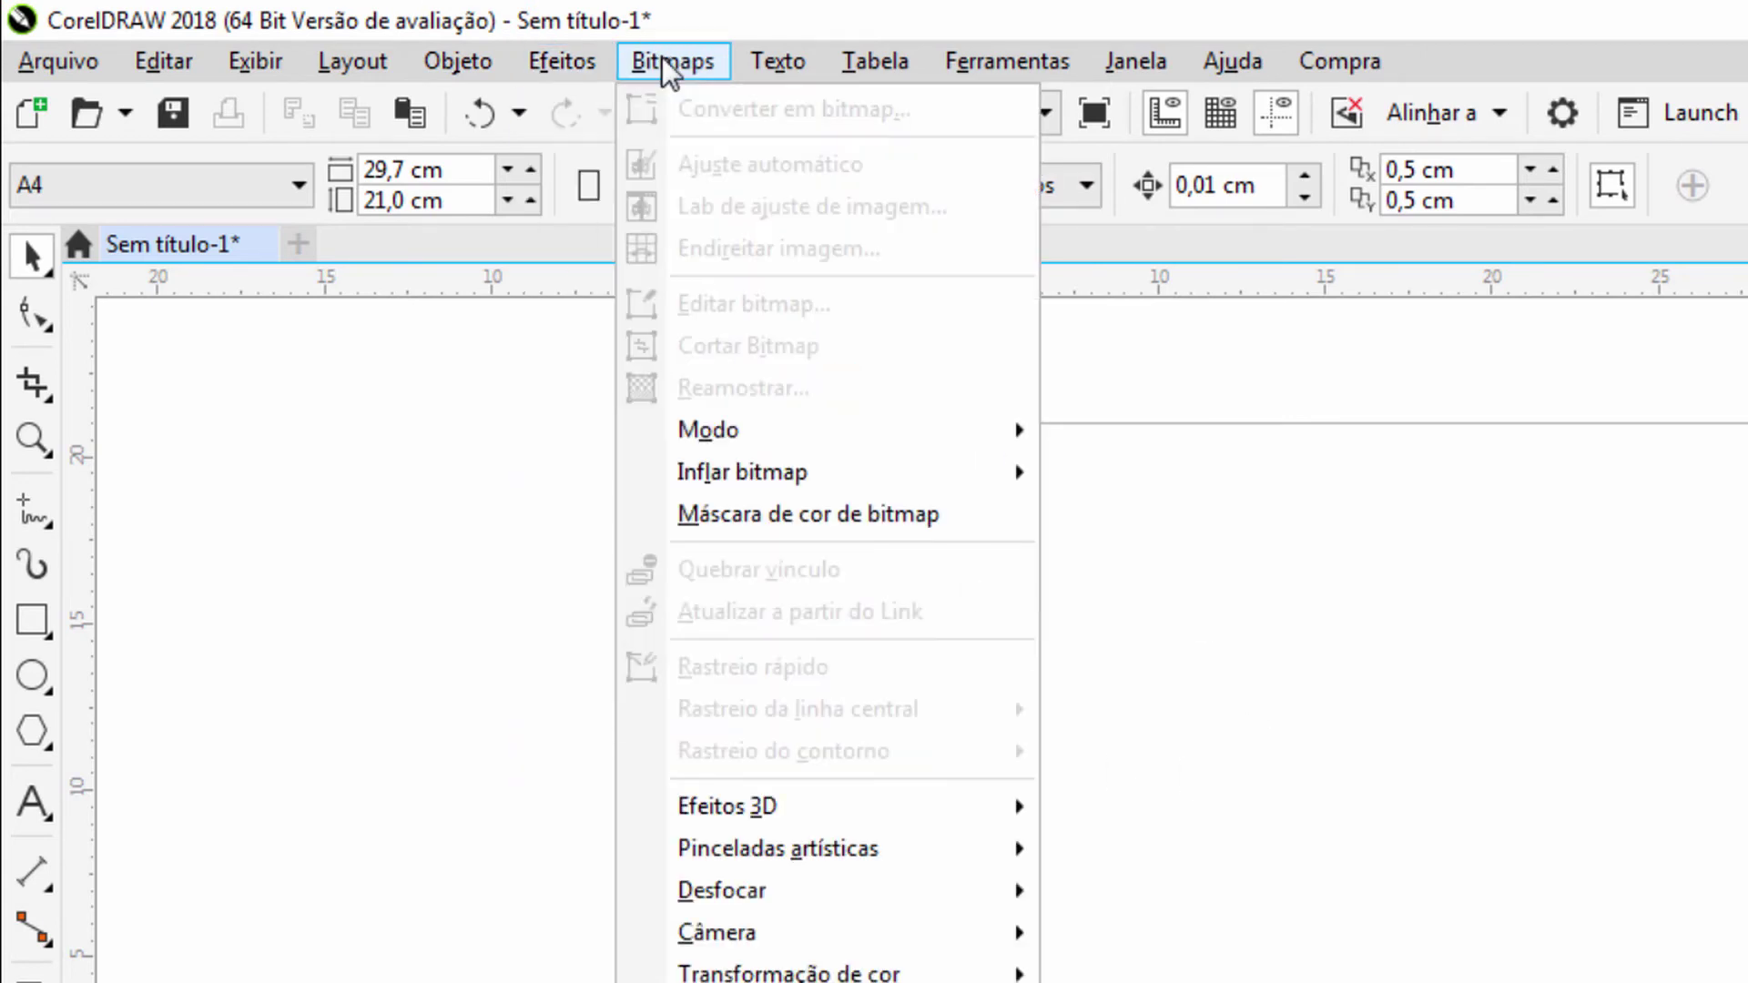
{"action": "mouse_move", "coordinate": [788, 972]}
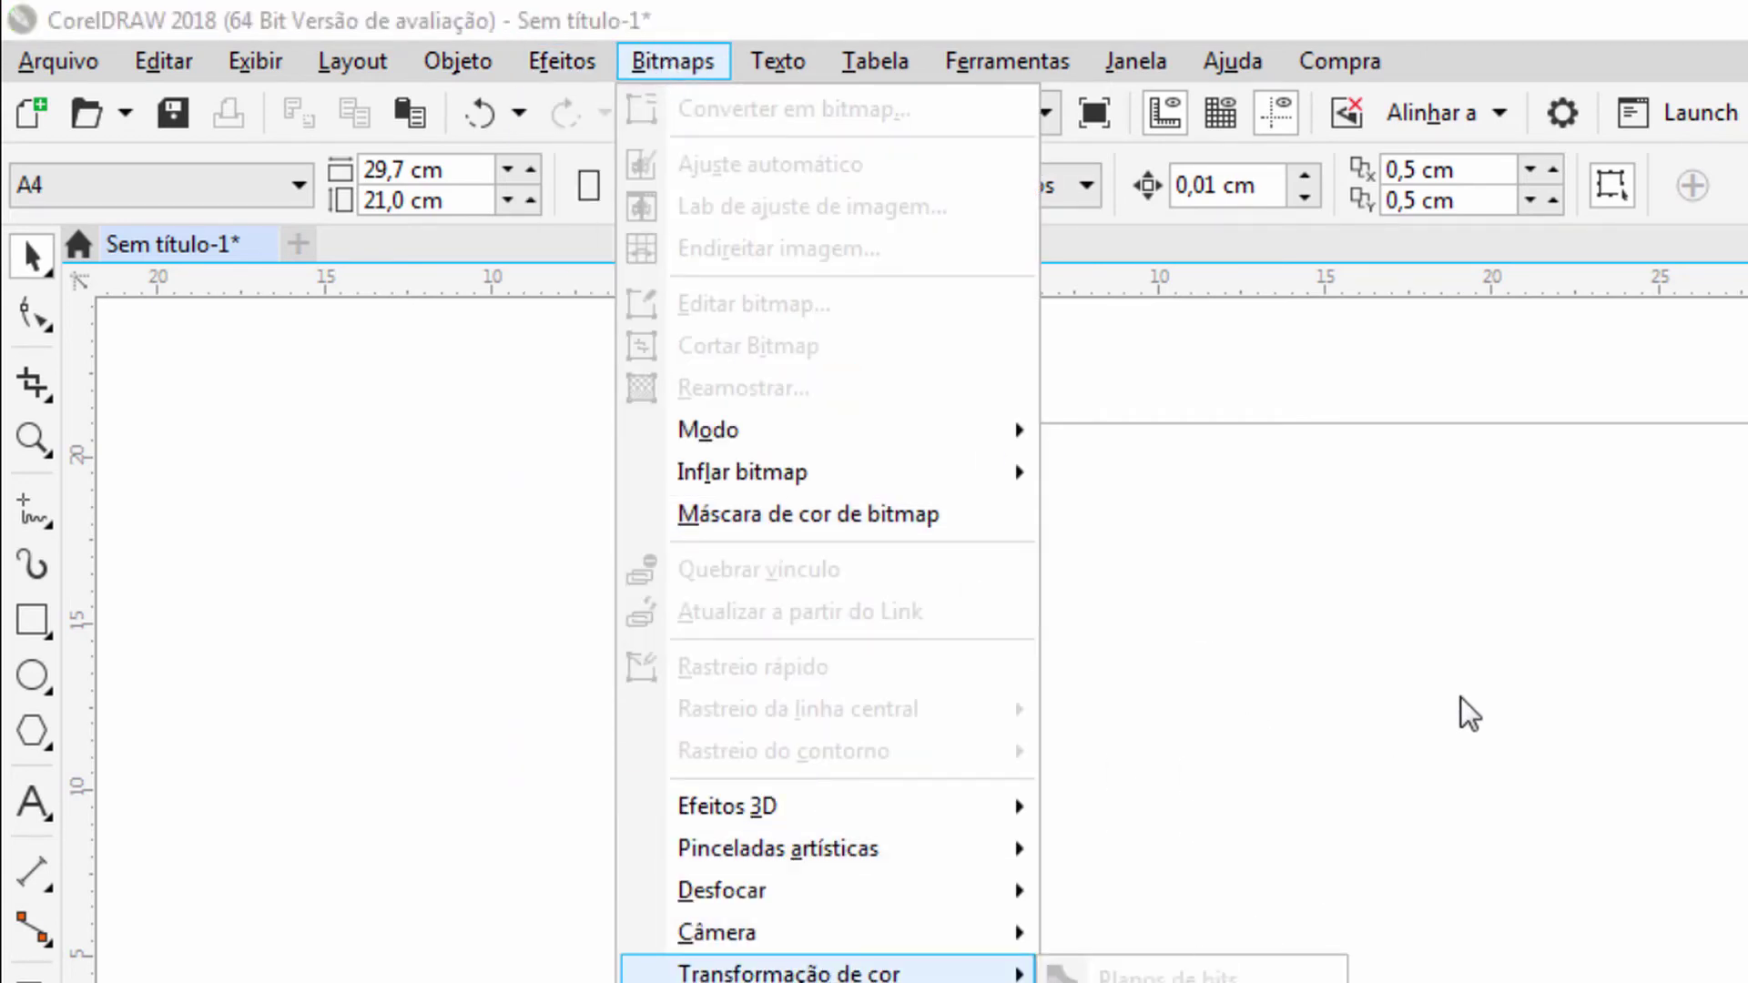
{"action": "left_click", "coordinate": [1460, 696]}
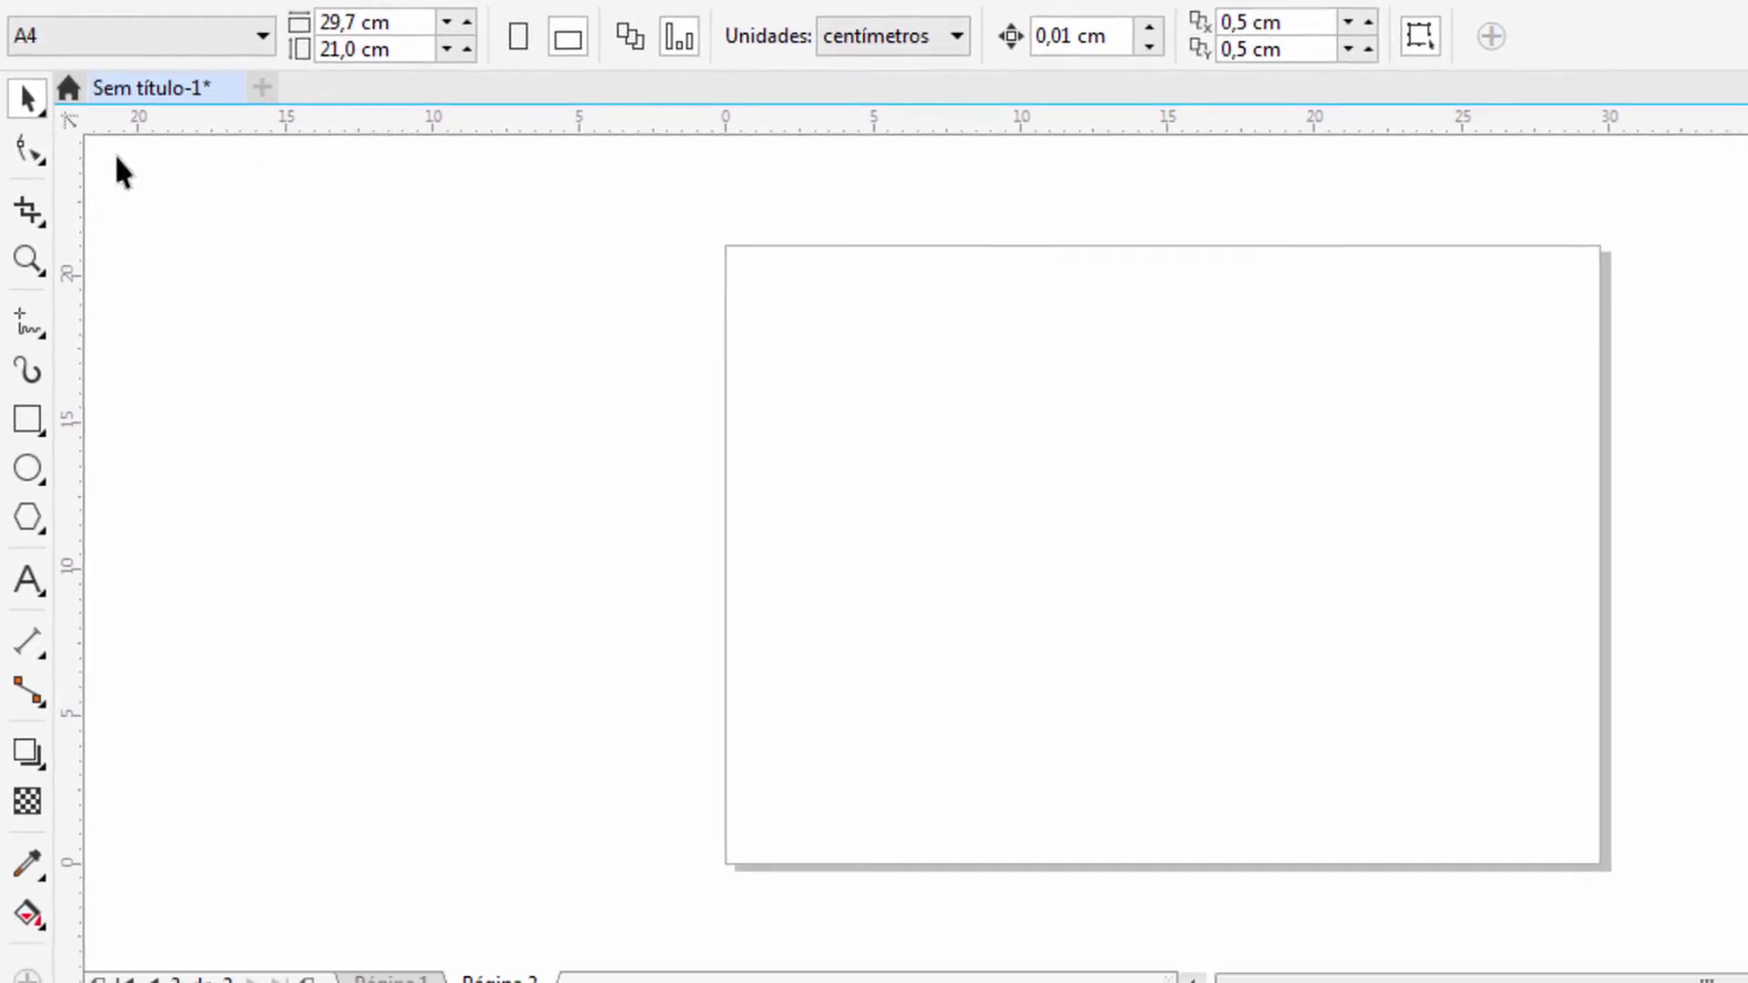
Place vertical guidelines at about 2.2 cm and 28 cm and a horizontal guideline at about 19.5 cm on Página 2.
{"action": "left_click_drag", "start_coordinate": [68, 139], "coordinate": [751, 193]}
{"action": "left_click_drag", "start_coordinate": [843, 68], "coordinate": [829, 236]}
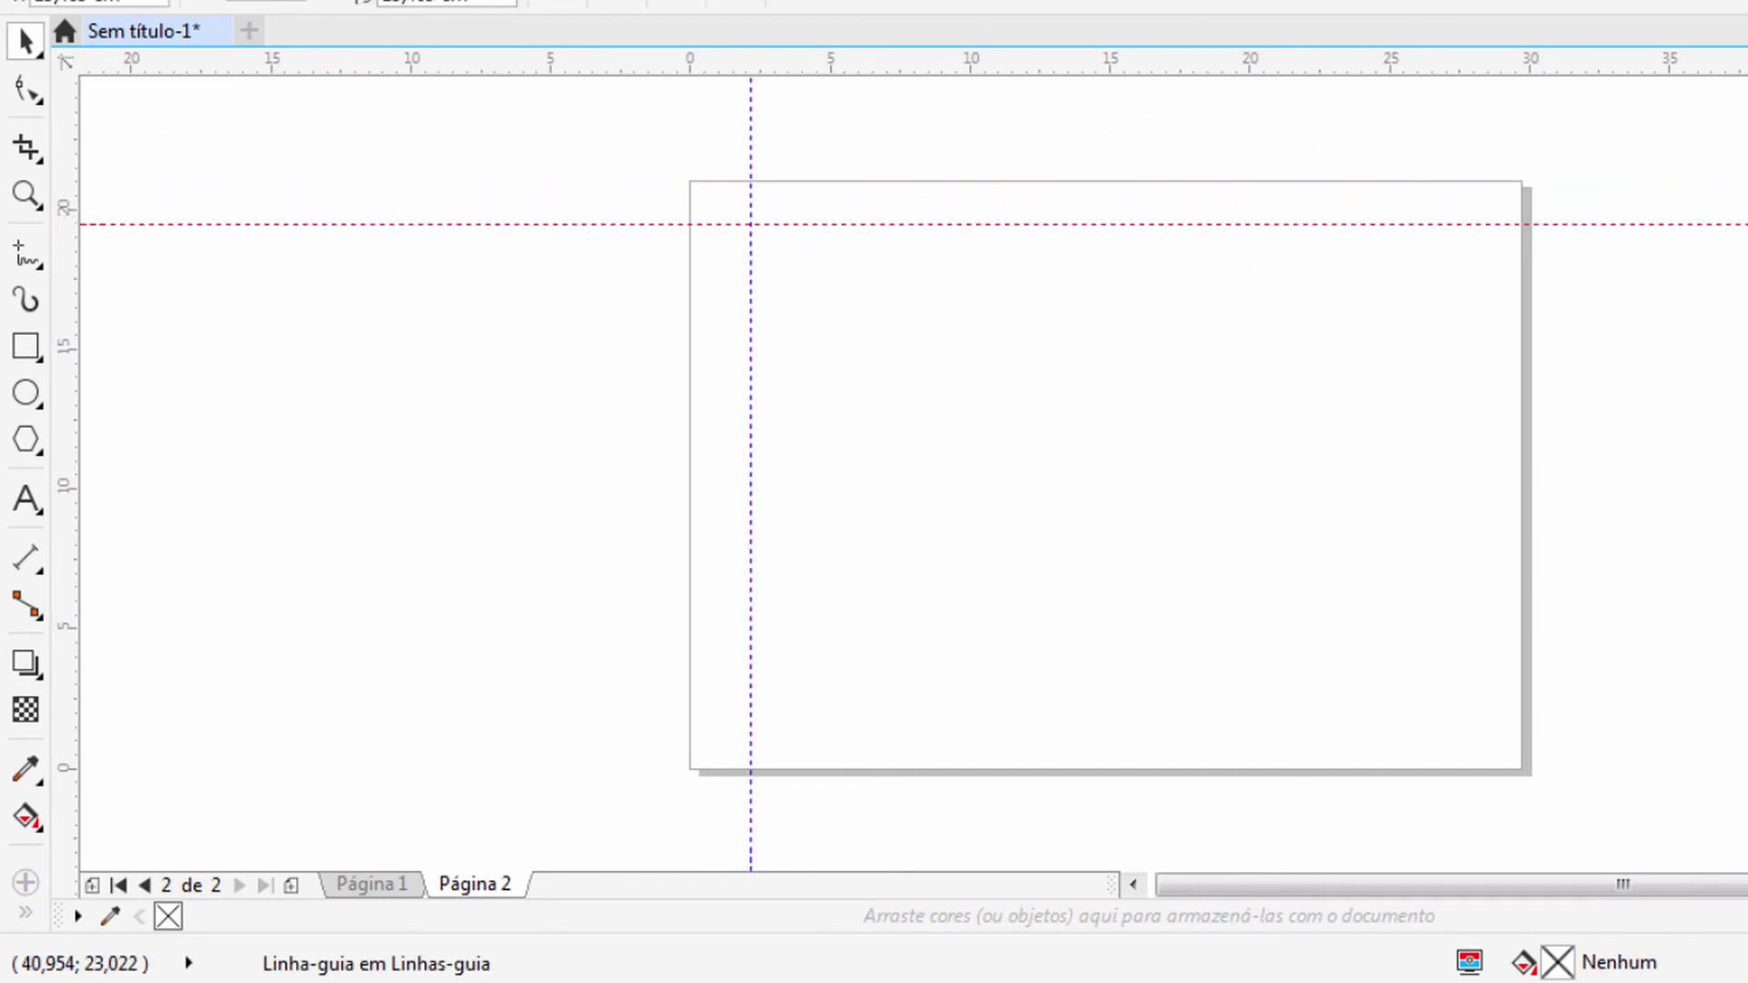
{"action": "left_click_drag", "start_coordinate": [82, 294], "coordinate": [1474, 314]}
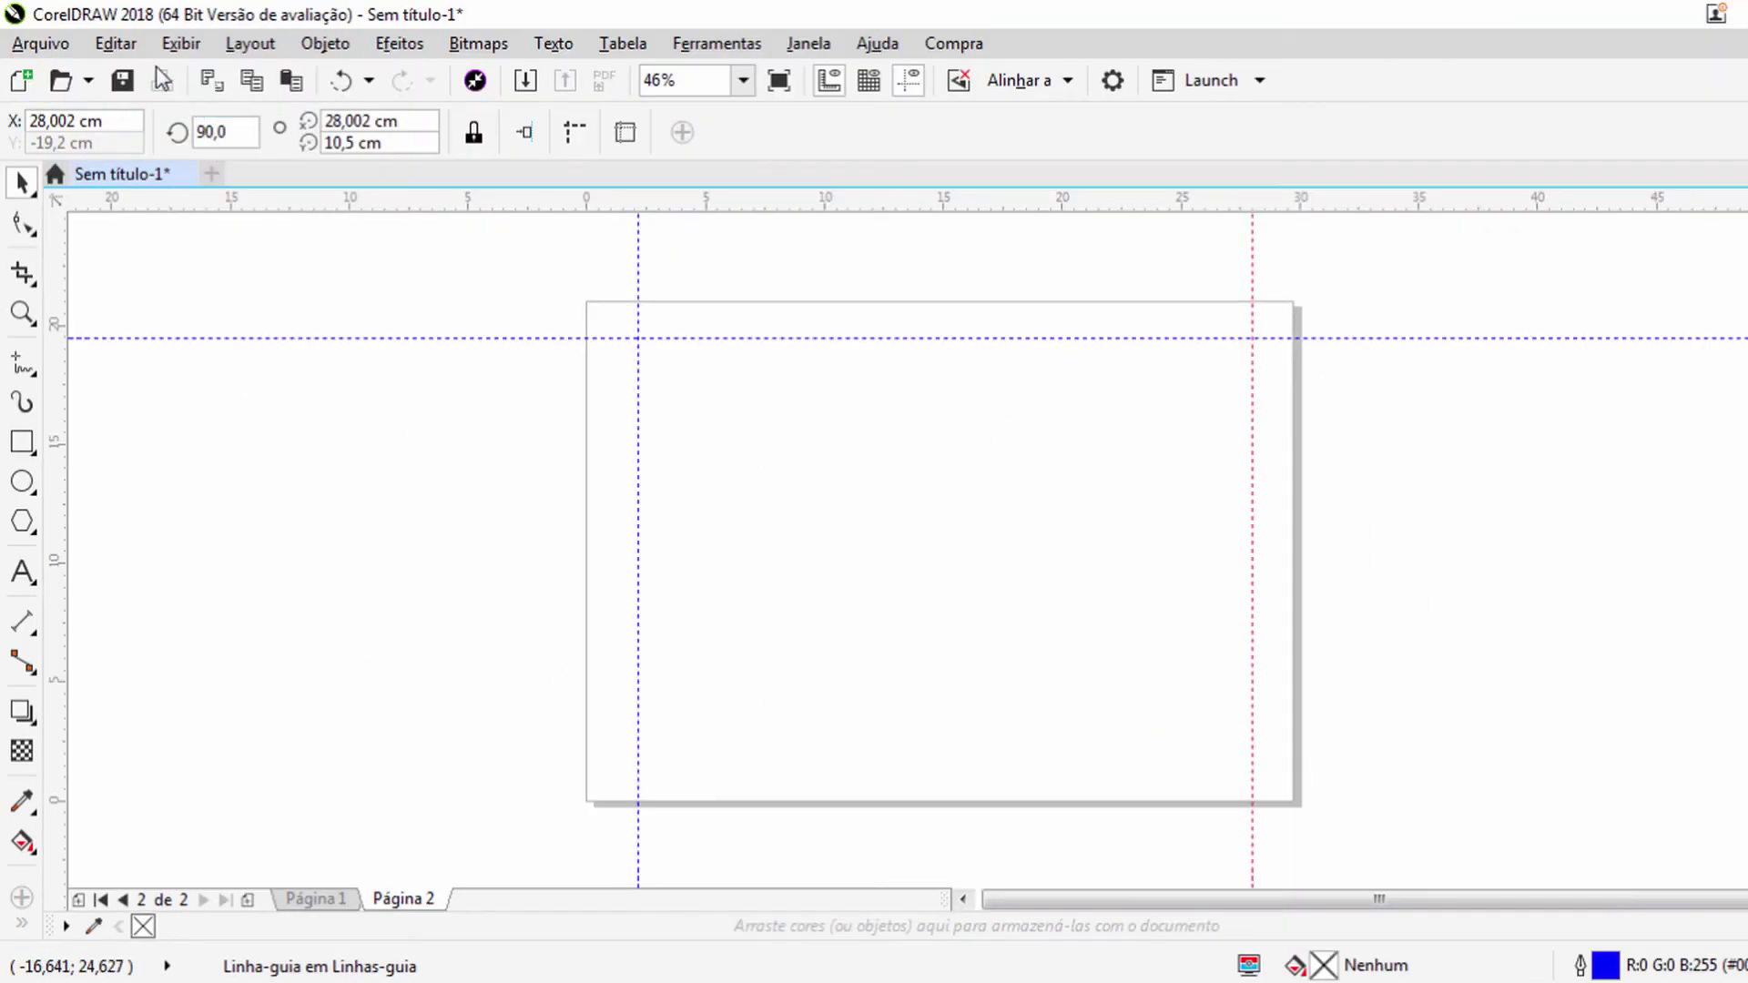
{"action": "key", "text": "Escape"}
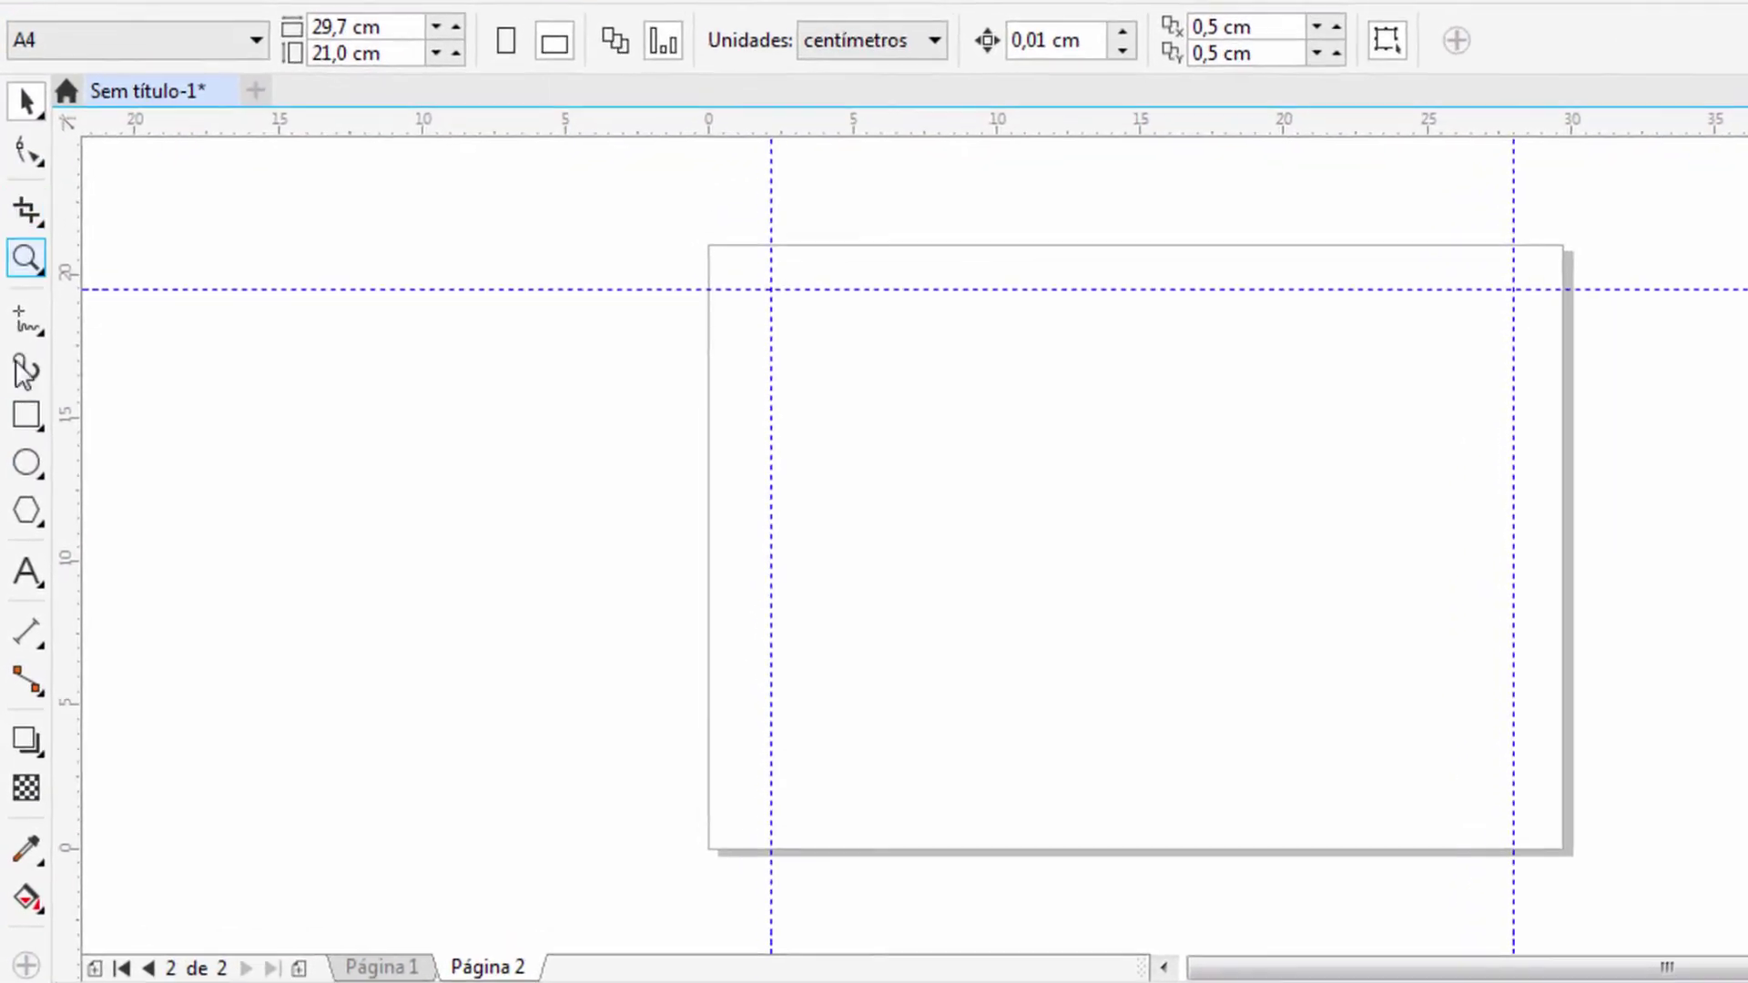
Examine the available variants of the selection, rectangle, ellipse, polygon, text and dimension tools.
{"action": "left_click", "coordinate": [28, 512]}
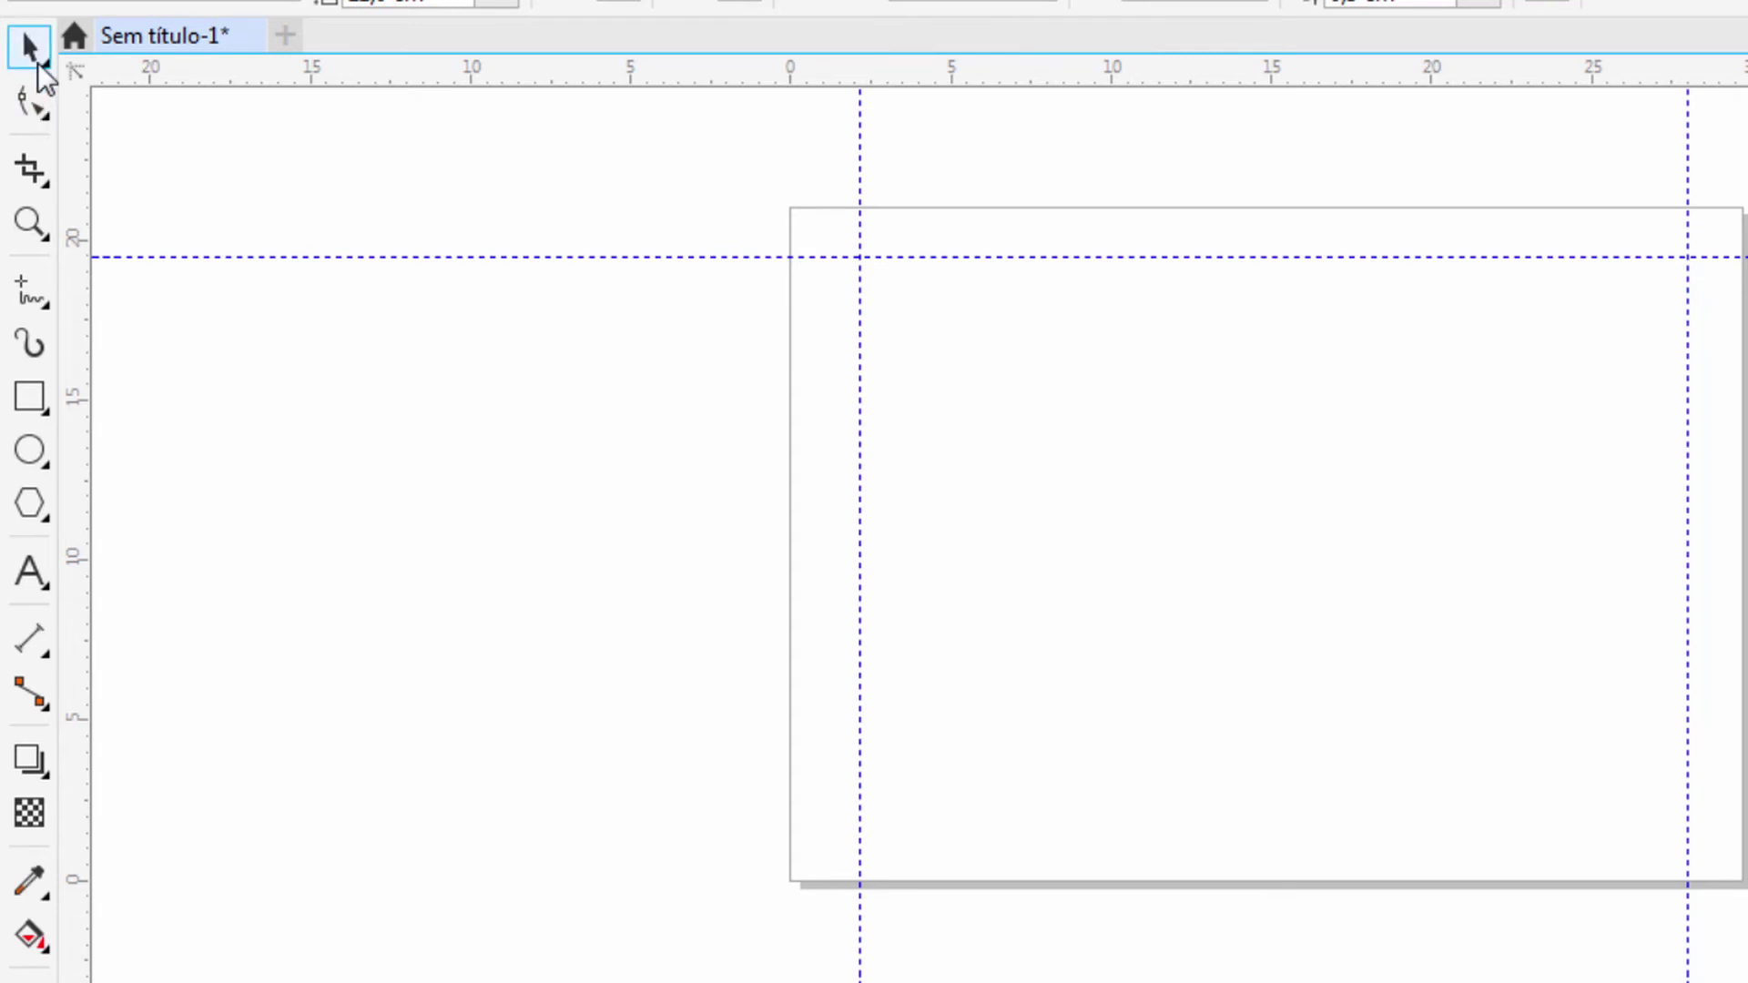
{"action": "left_click", "coordinate": [40, 96]}
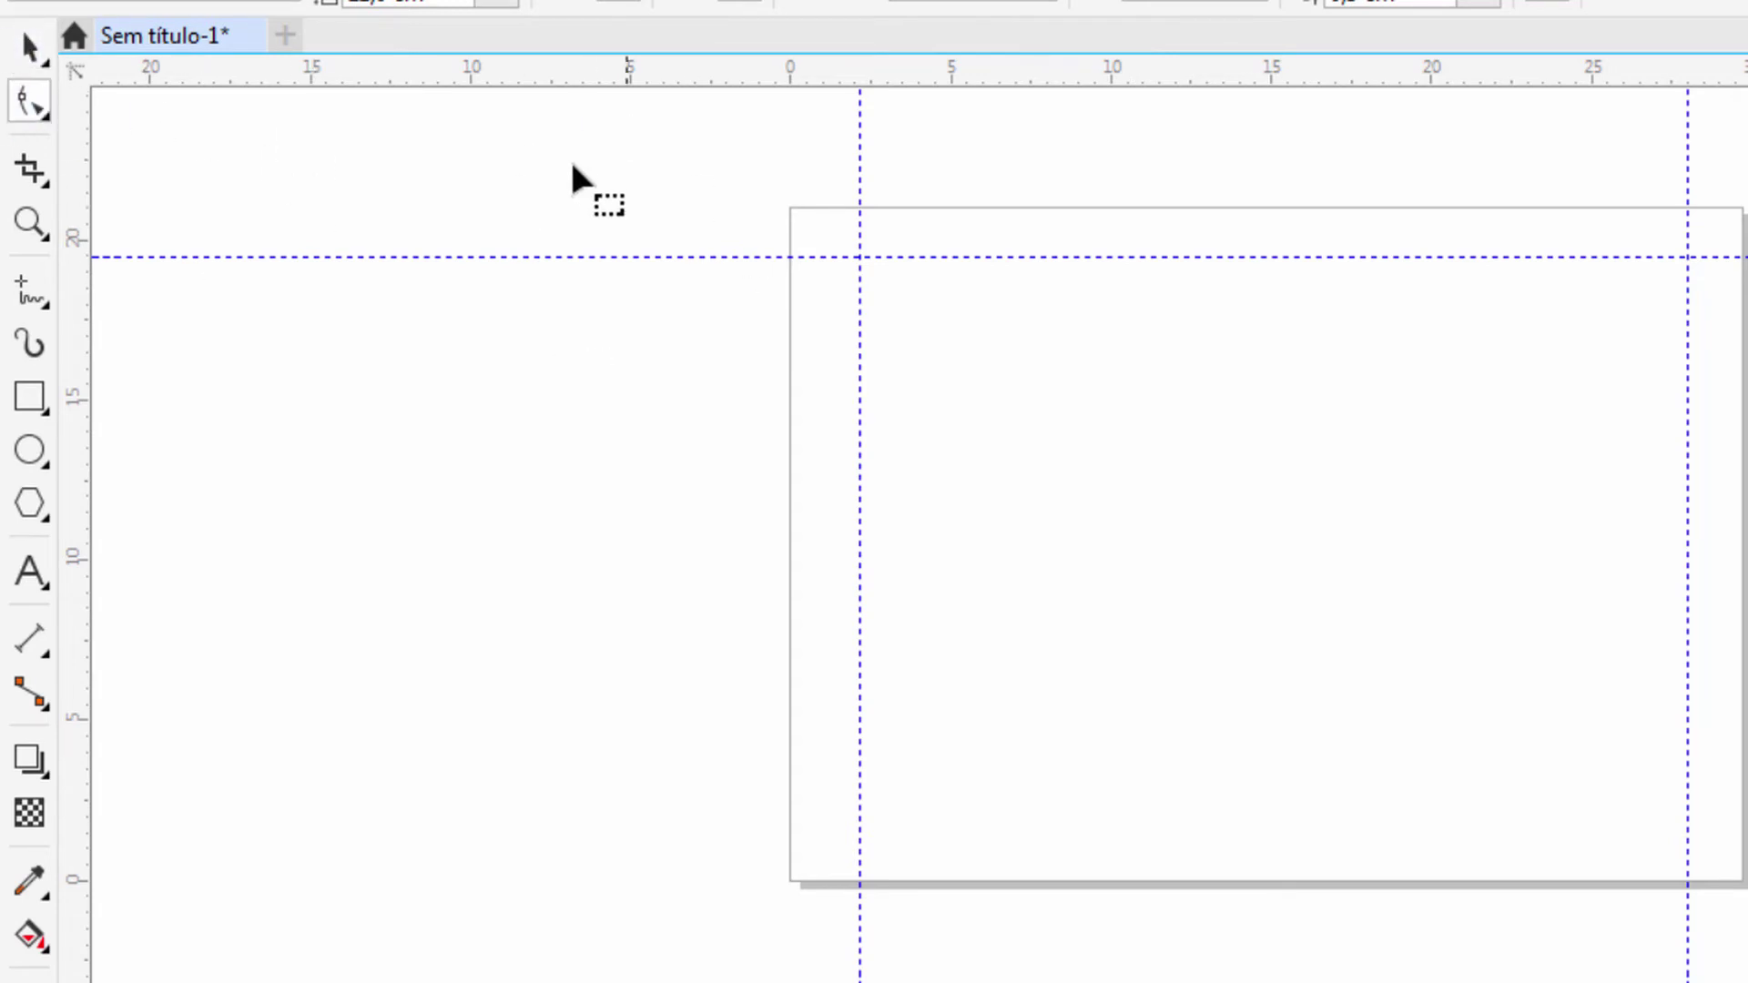
{"action": "left_click", "coordinate": [25, 54]}
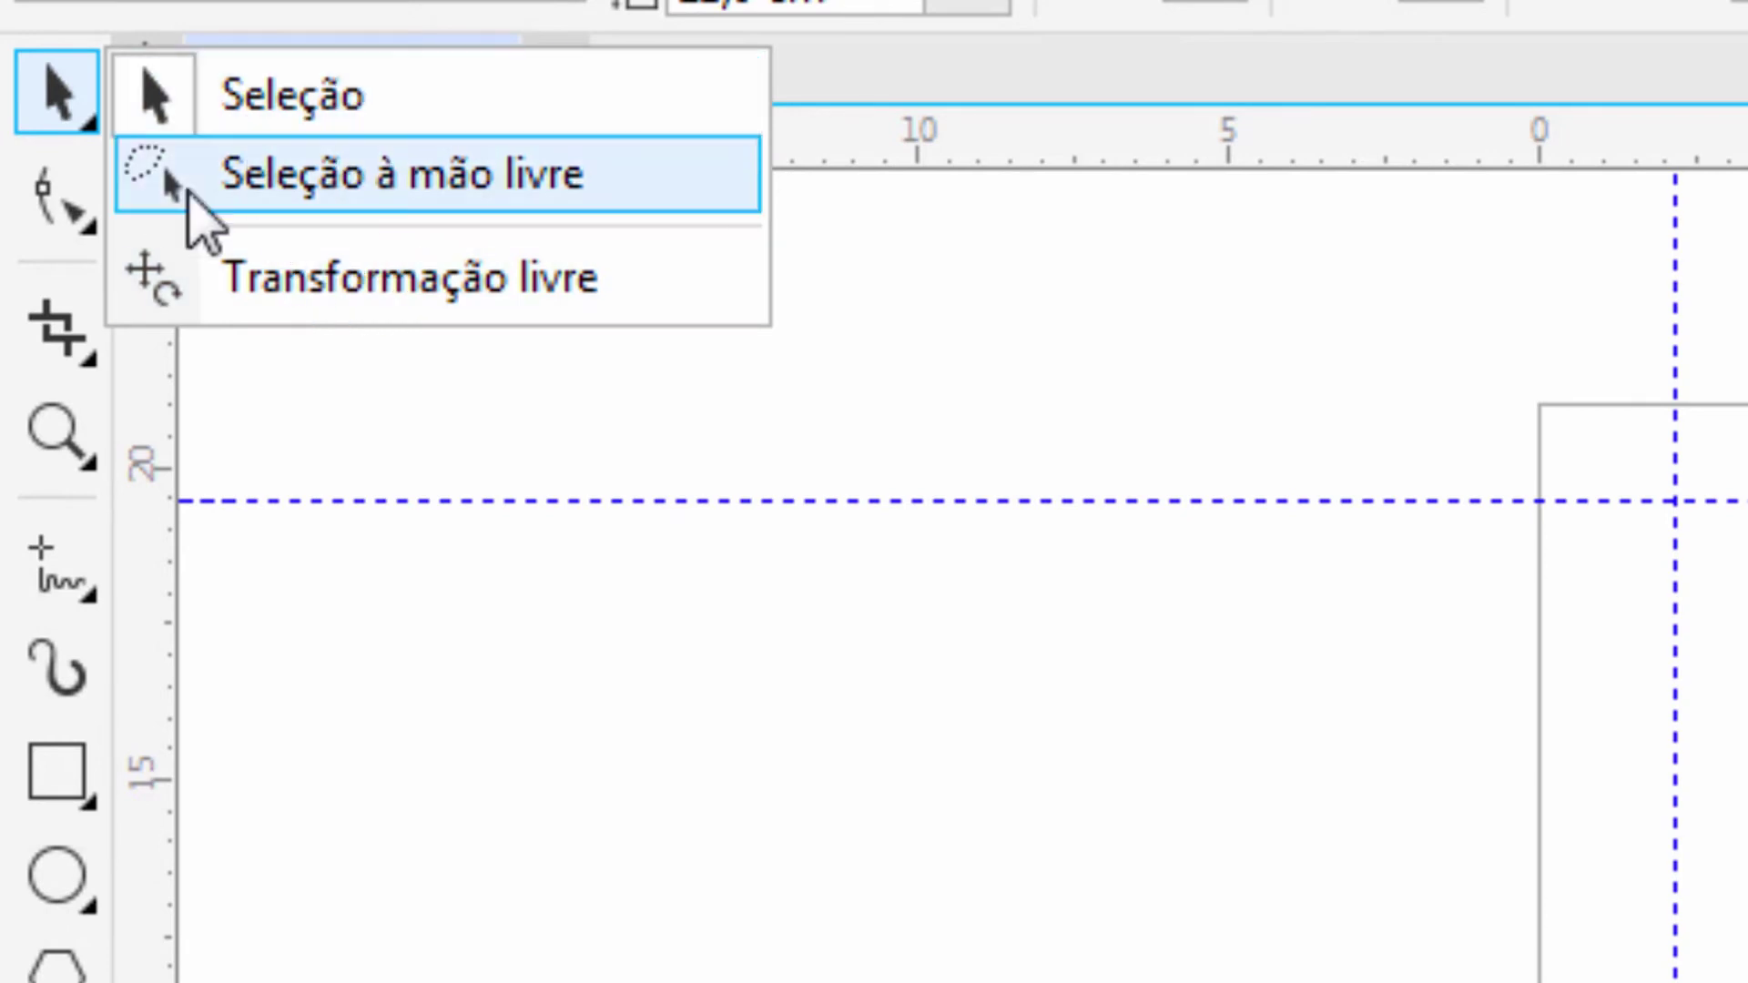
{"action": "left_click", "coordinate": [43, 218]}
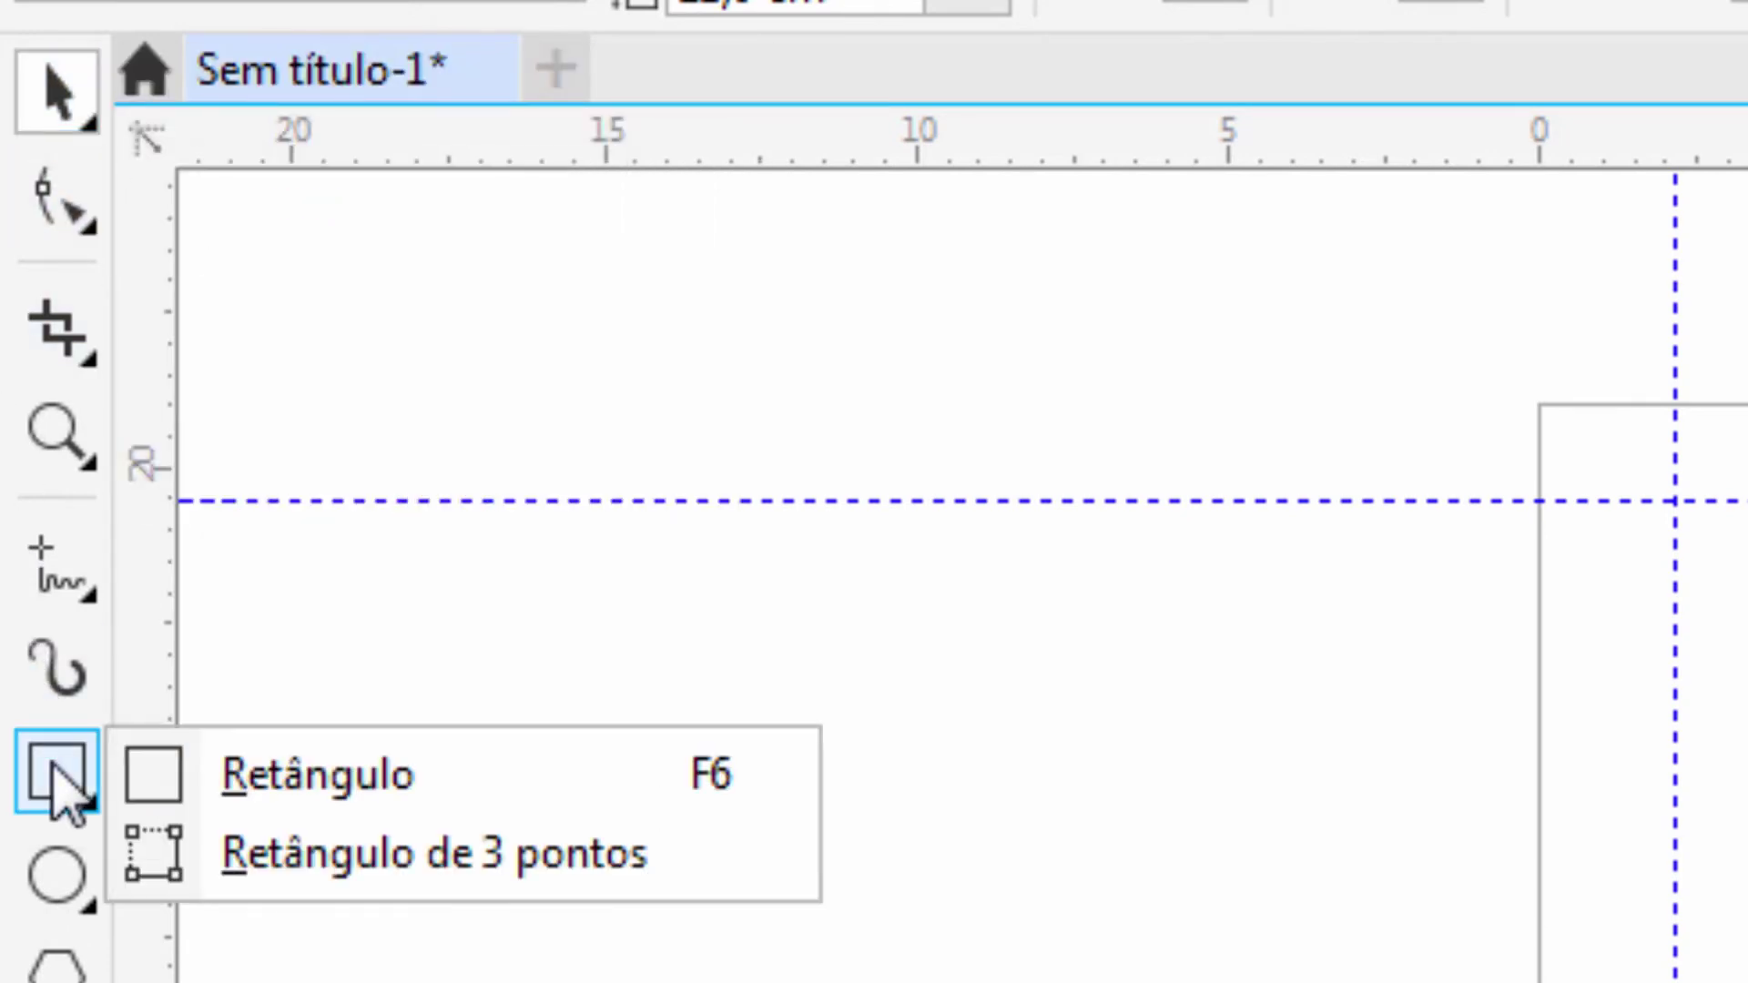
{"action": "left_click", "coordinate": [62, 793]}
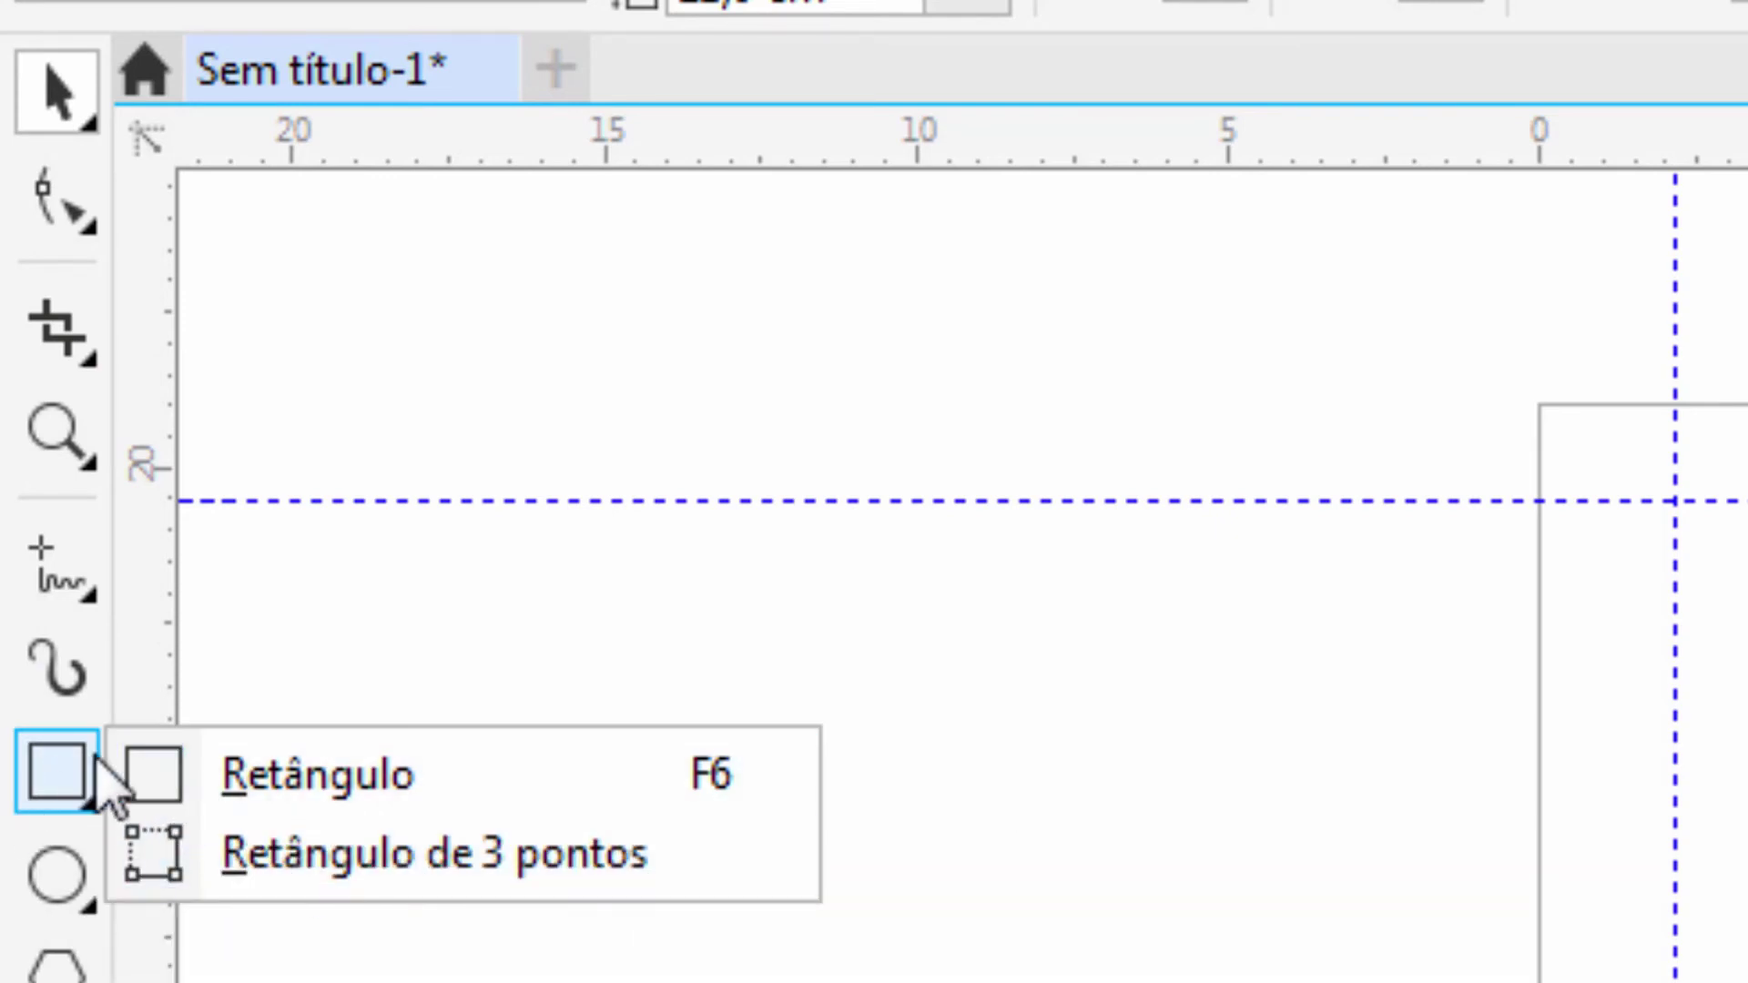
{"action": "mouse_move", "coordinate": [59, 970]}
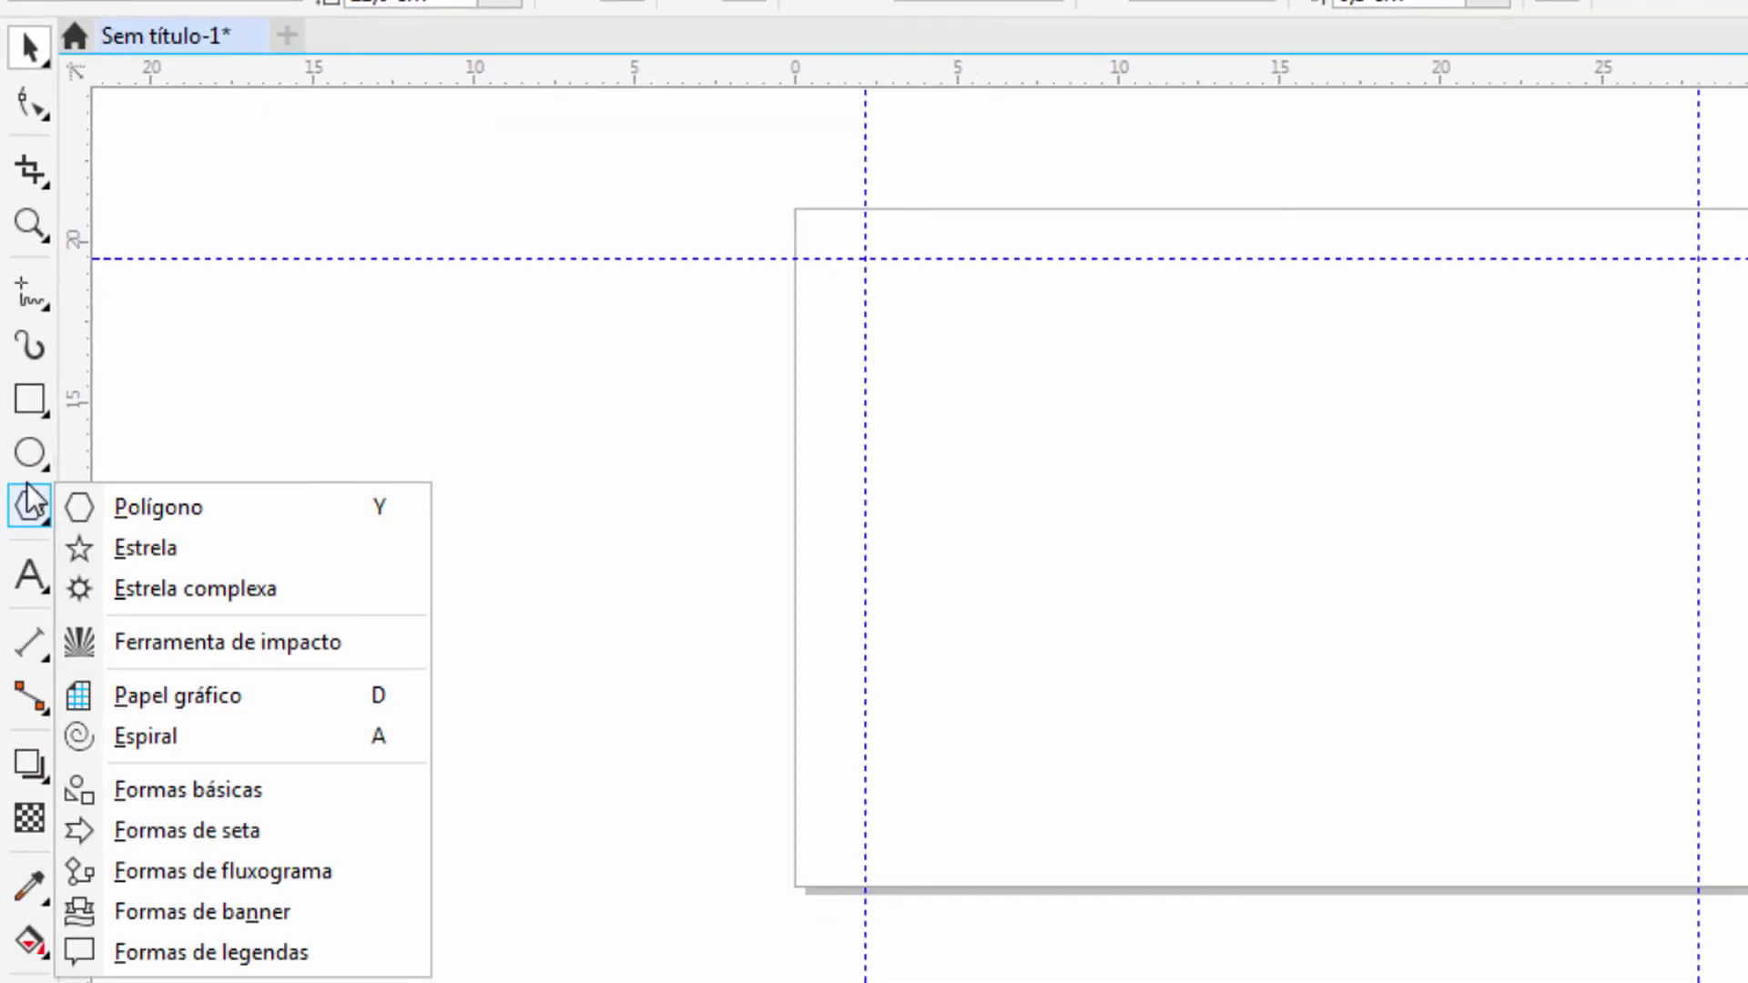
{"action": "mouse_move", "coordinate": [25, 570]}
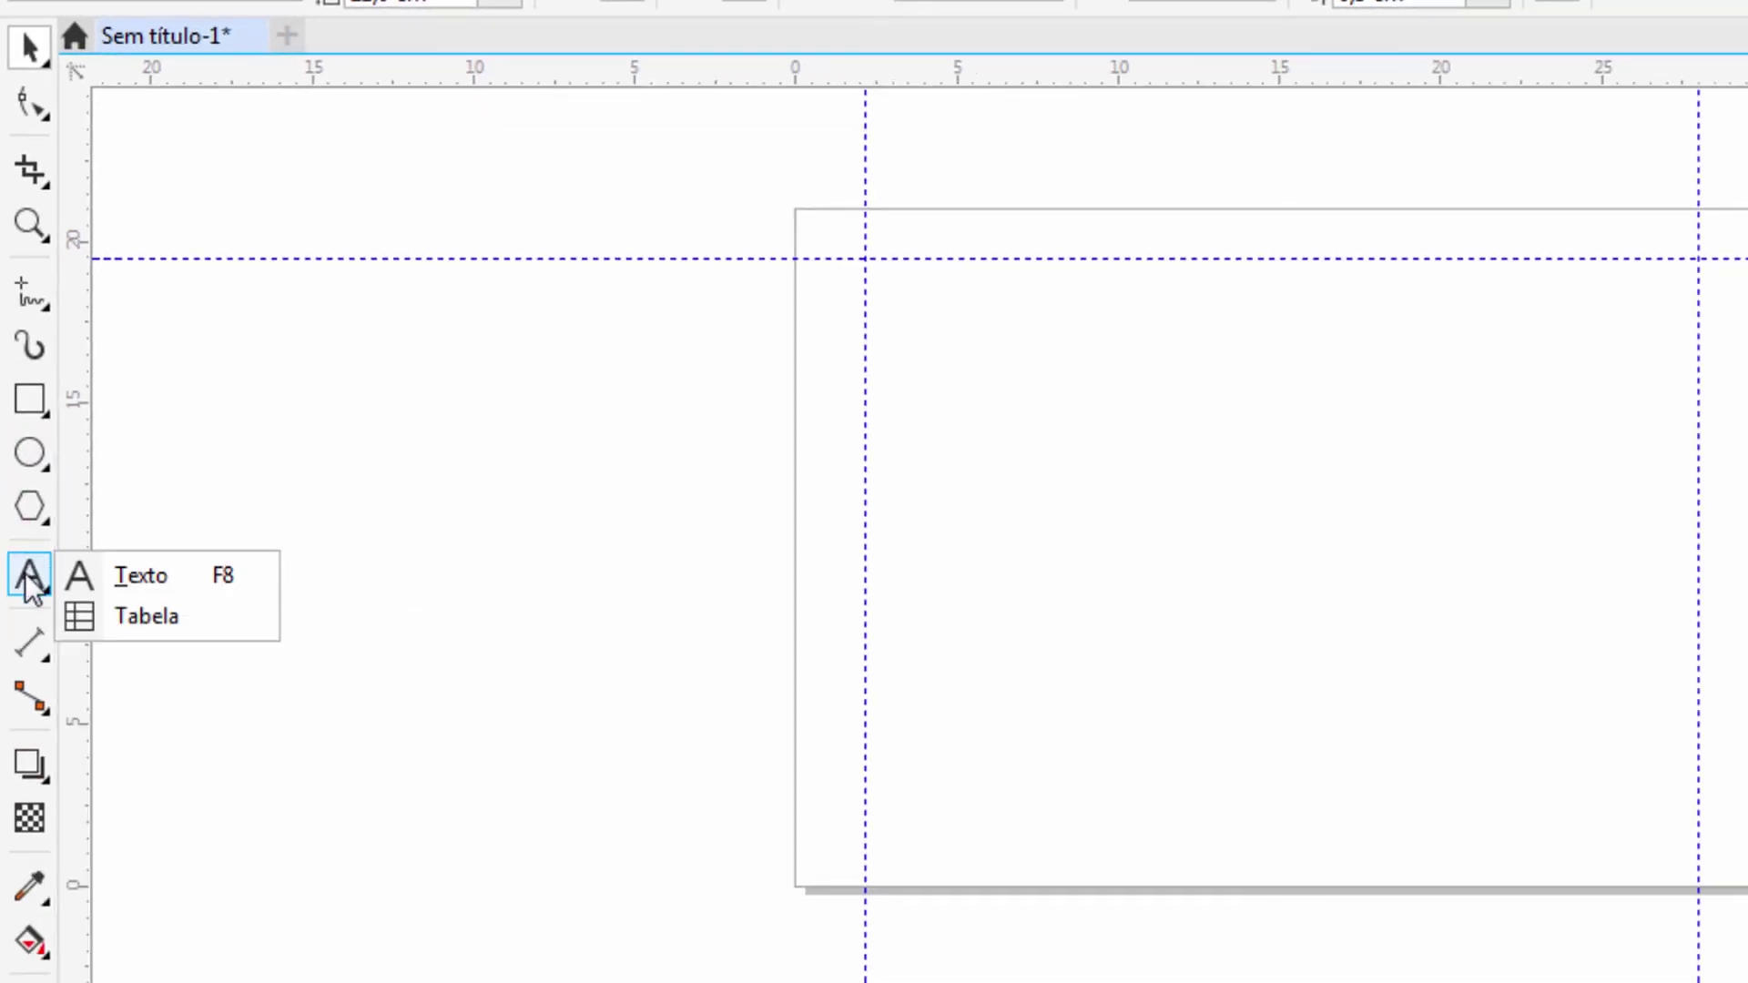
{"action": "mouse_move", "coordinate": [25, 642]}
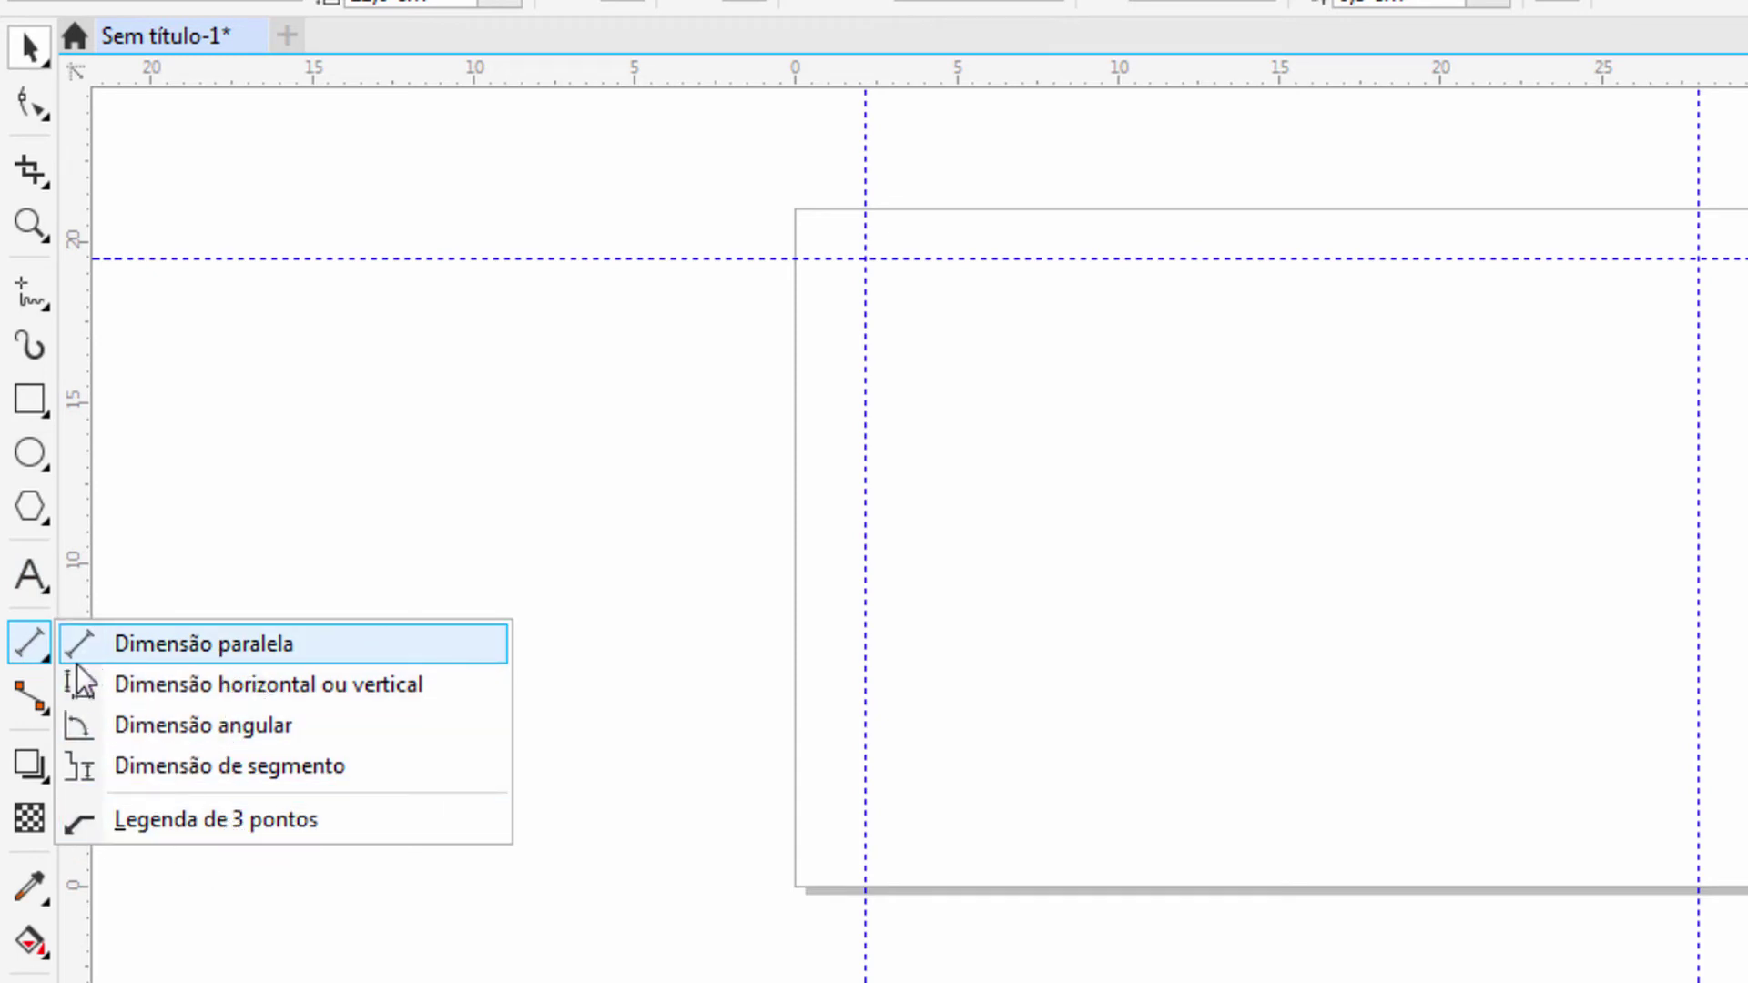
{"action": "mouse_move", "coordinate": [36, 892]}
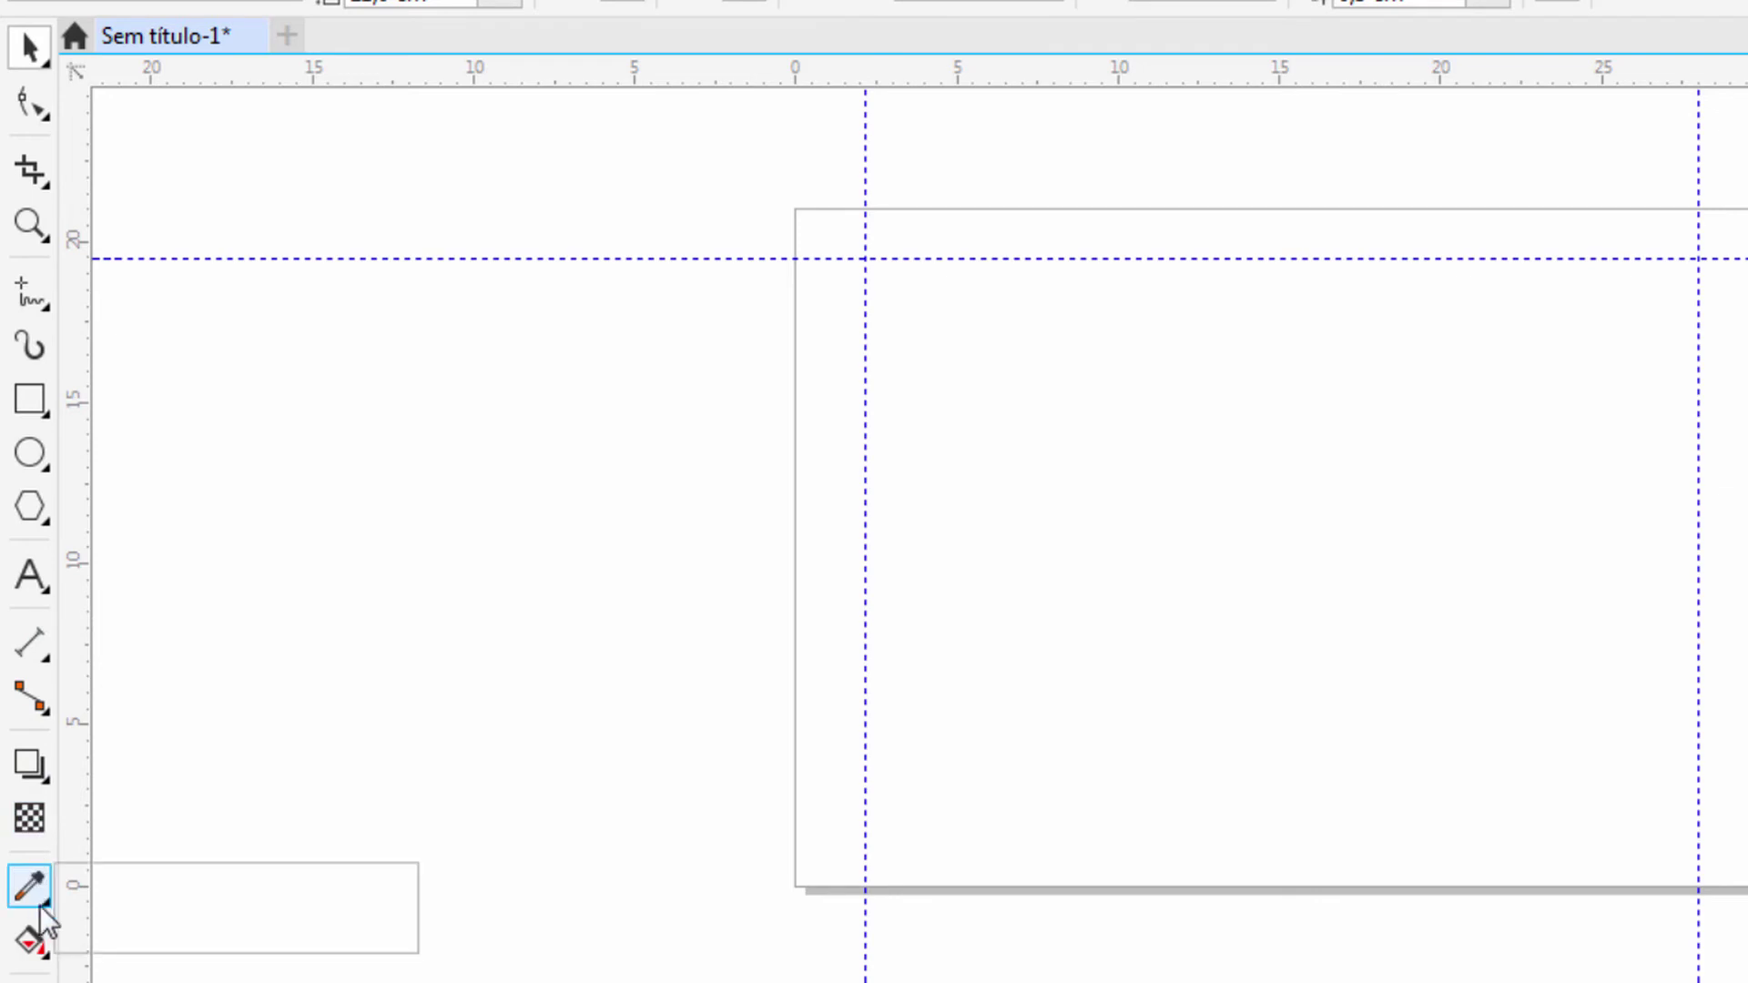
{"action": "mouse_move", "coordinate": [41, 453]}
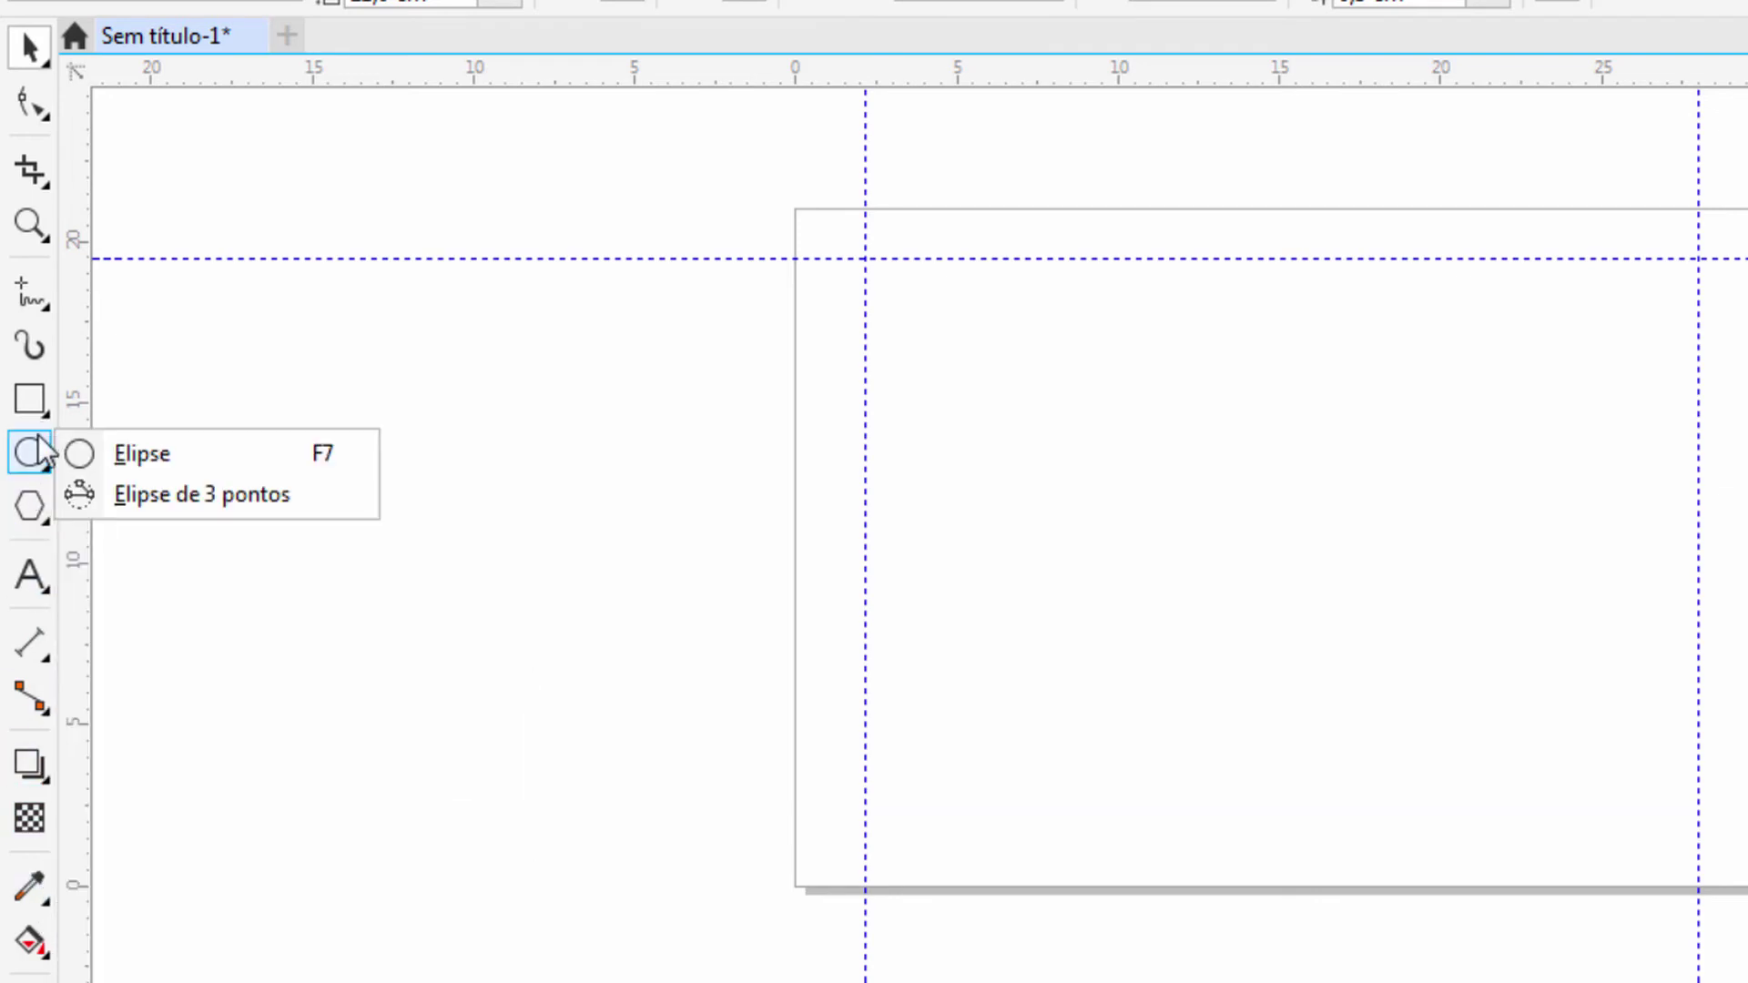
Draw a five-pointed star about 6 cm wide and 5 cm high to the left of the page, and delete it.
{"action": "mouse_move", "coordinate": [33, 511]}
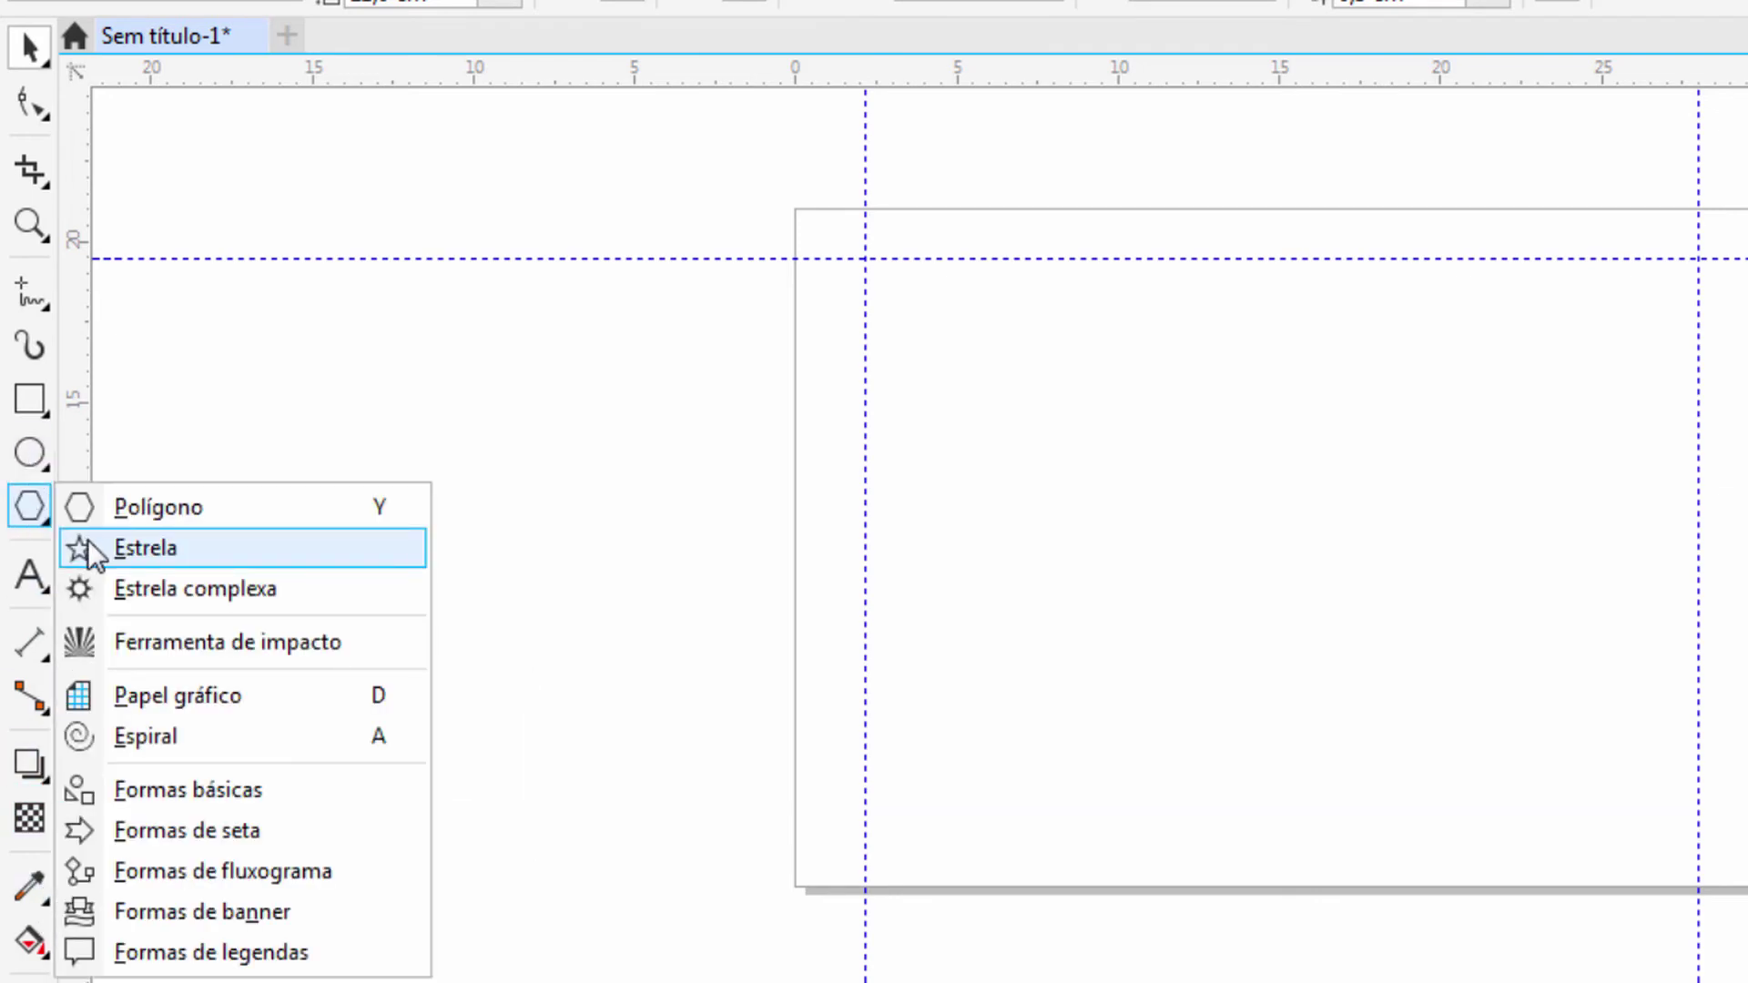
{"action": "left_click", "coordinate": [87, 546]}
{"action": "left_click_drag", "start_coordinate": [263, 366], "coordinate": [463, 537]}
{"action": "left_click", "coordinate": [29, 47]}
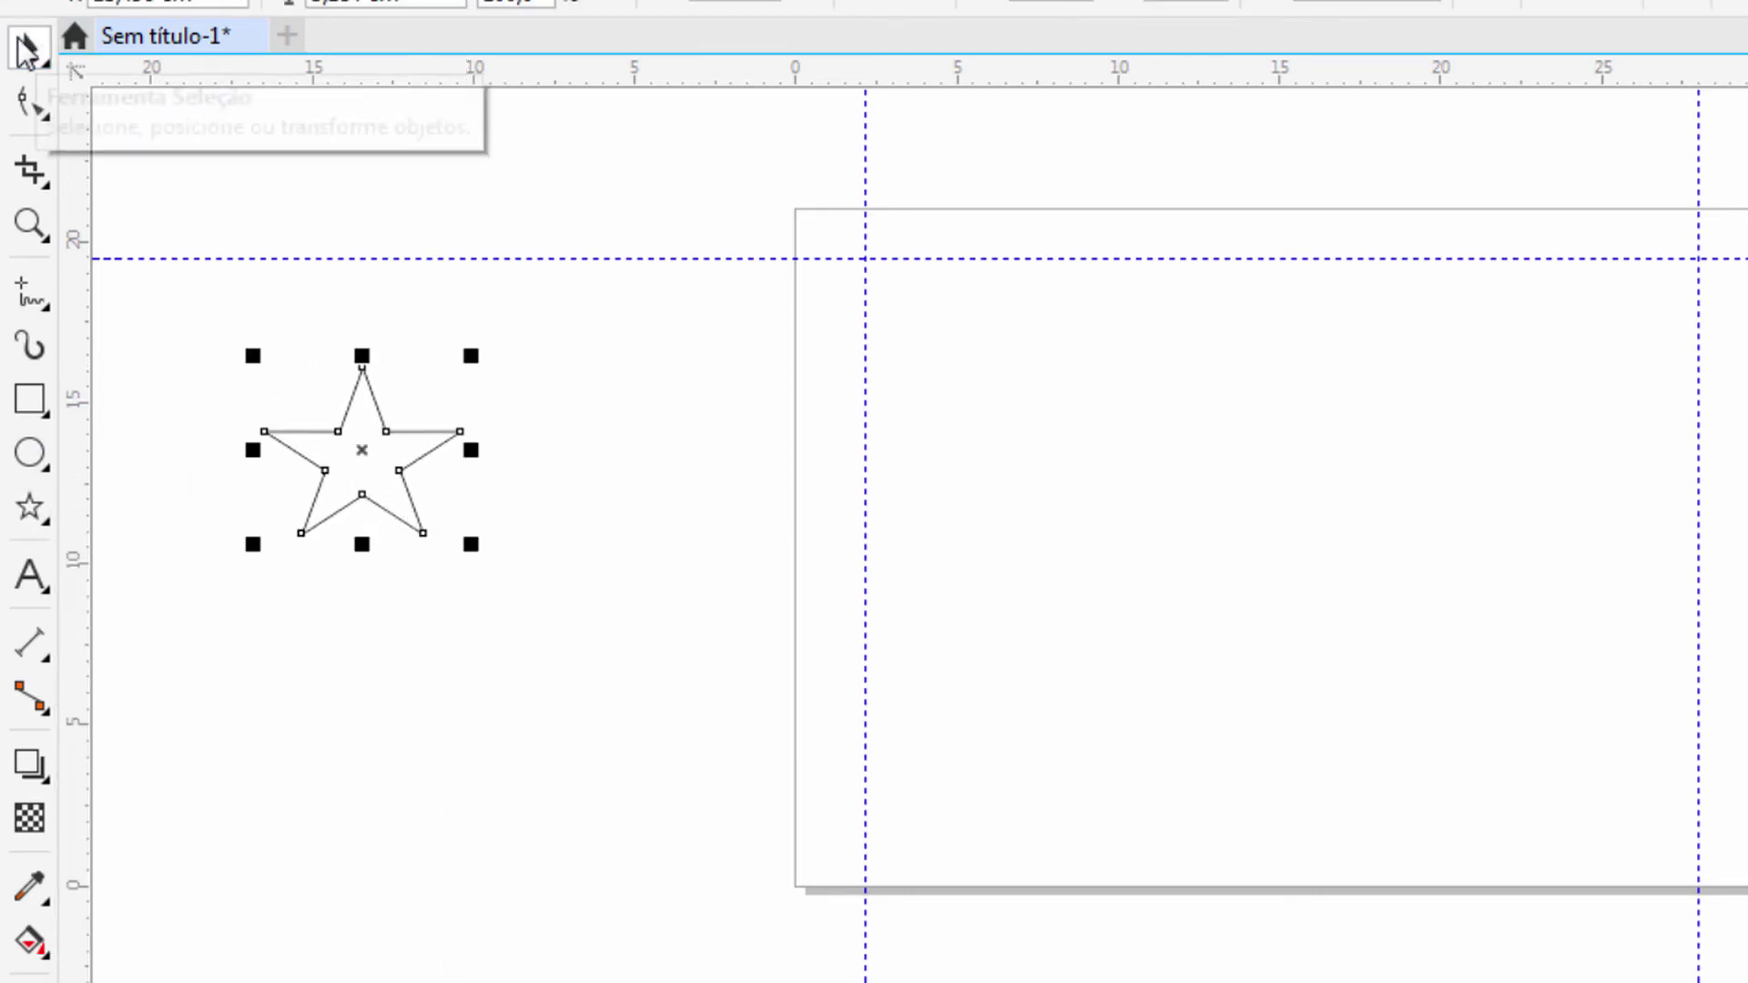
{"action": "key", "text": "Delete"}
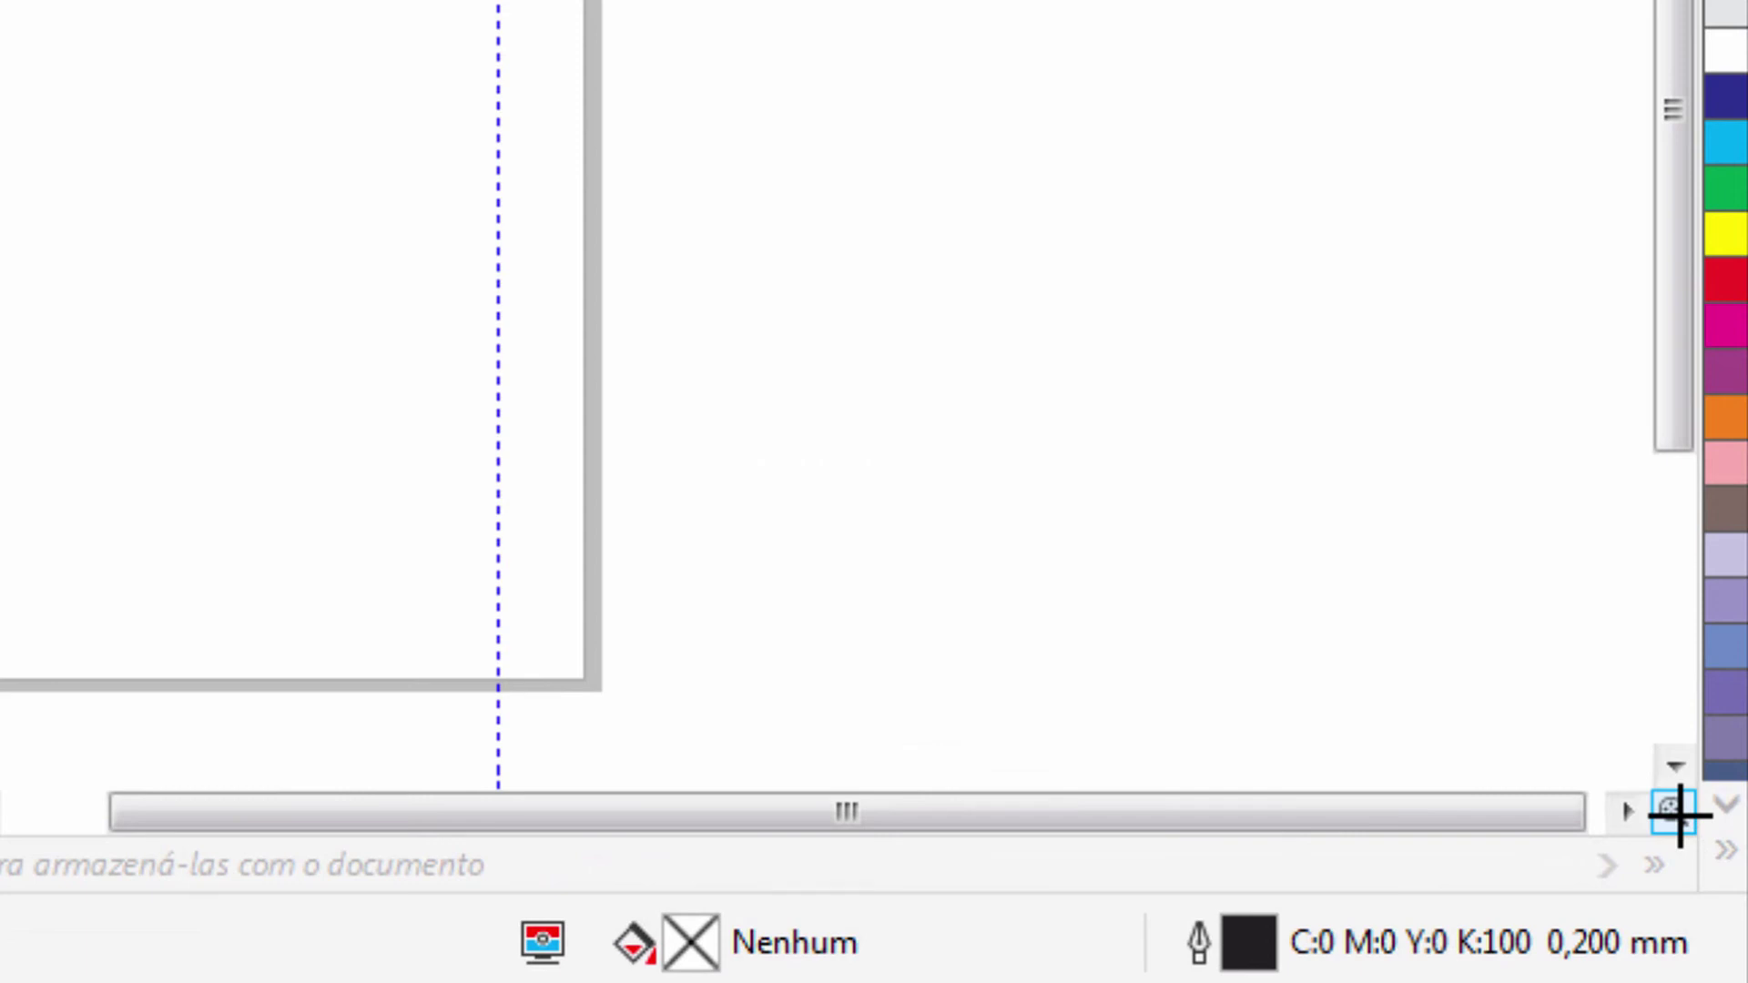
Draw a rectangle about 679 by 395 cm that encloses the page and extends far to its right.
{"action": "left_click_drag", "start_coordinate": [1679, 814], "coordinate": [1404, 722]}
{"action": "left_click_drag", "start_coordinate": [1681, 819], "coordinate": [1401, 714]}
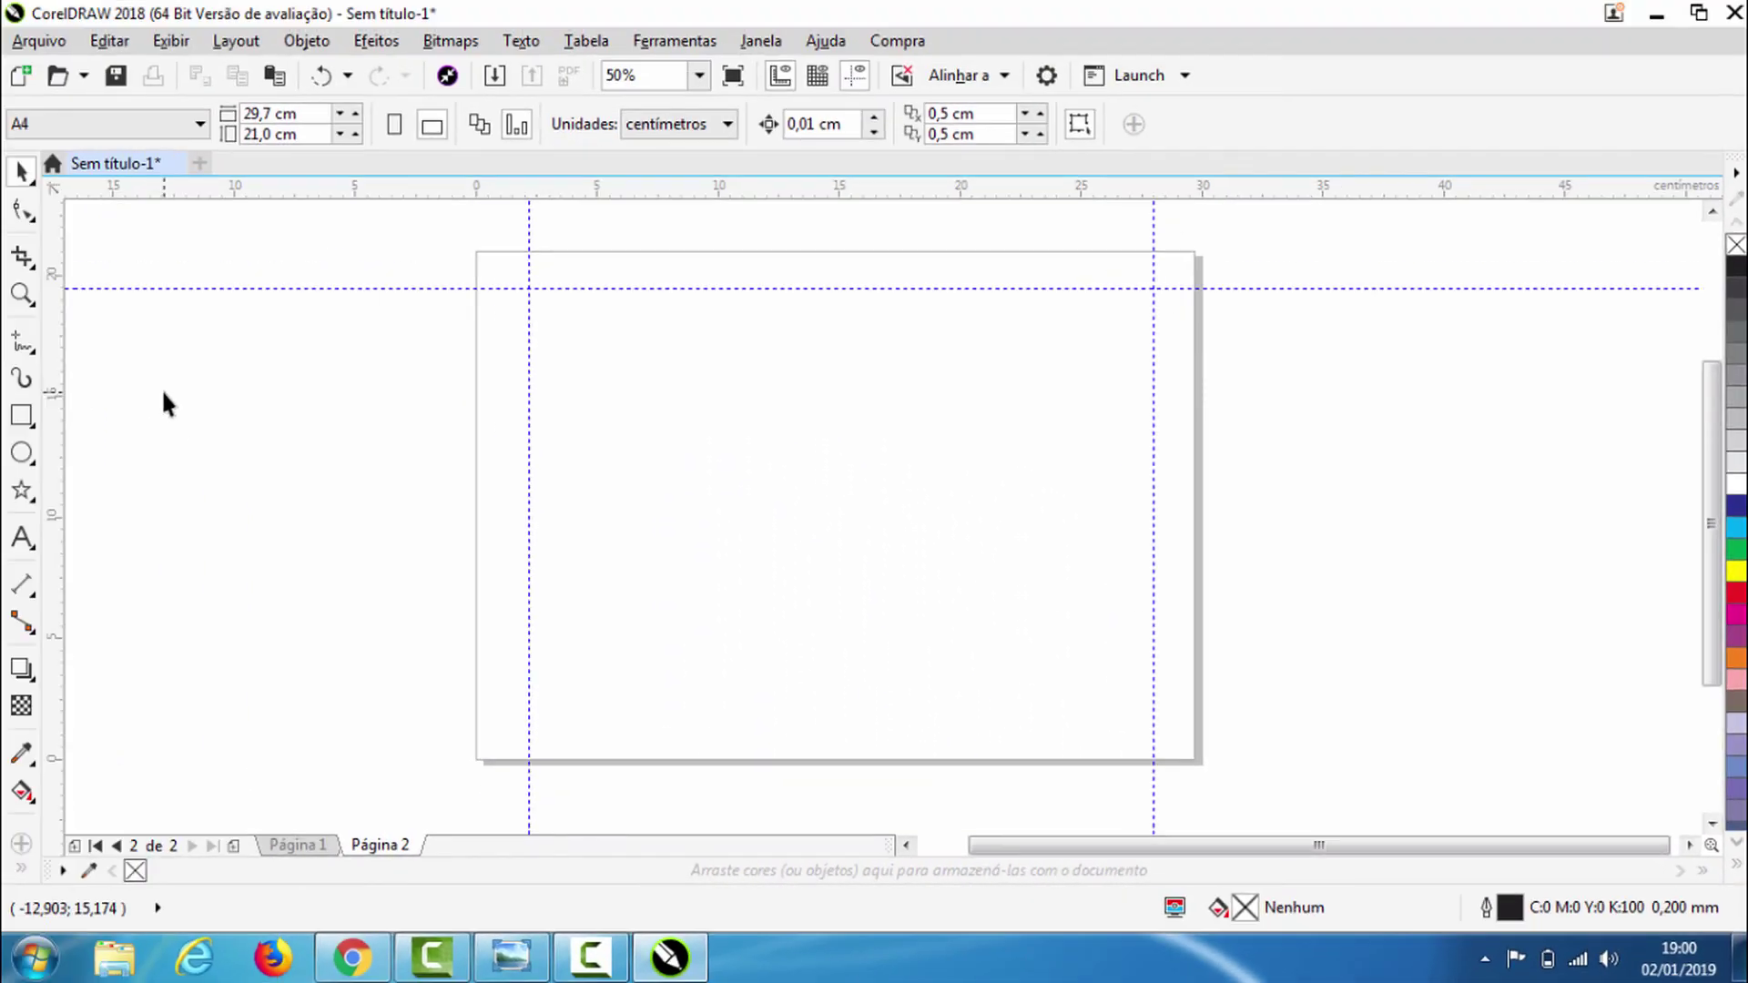
{"action": "scroll", "coordinate": [91, 413], "scroll_direction": "down", "scroll_amount": 8}
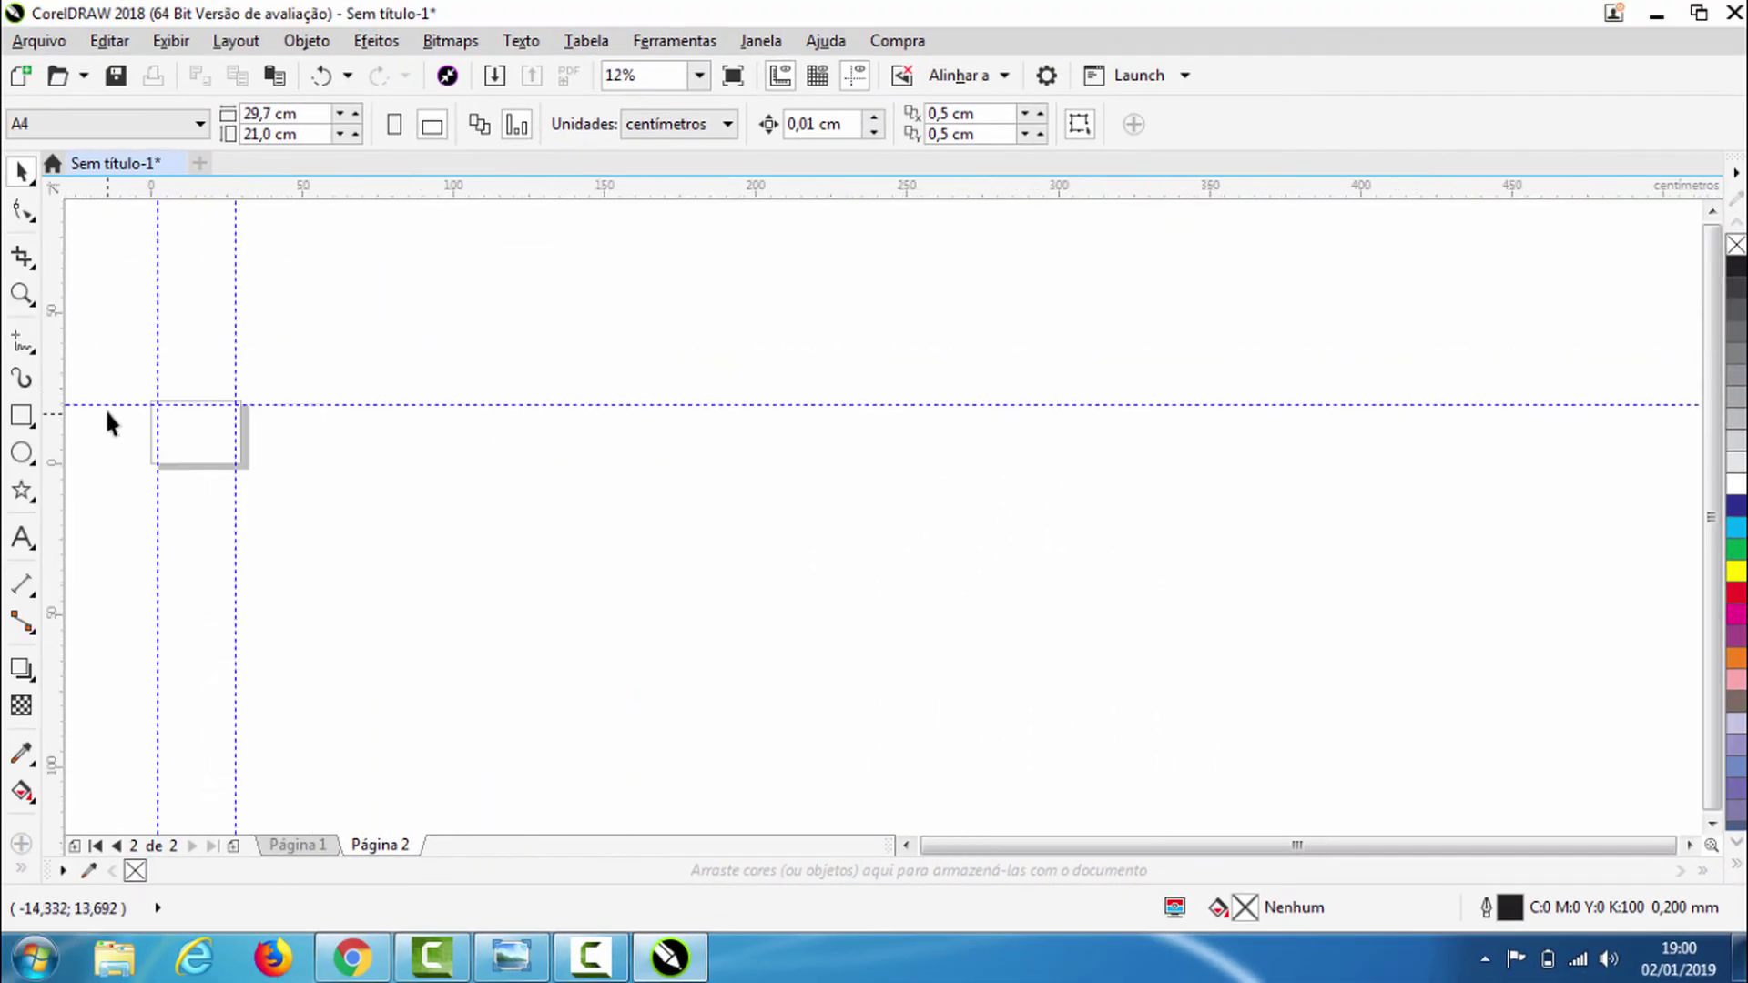
{"action": "key", "text": "F6"}
{"action": "left_click_drag", "start_coordinate": [106, 268], "coordinate": [1129, 791]}
Draw a five-pointed star about 49 by 52 cm near the lower-right corner of the large rectangle.
{"action": "scroll", "coordinate": [897, 535], "scroll_direction": "up", "scroll_amount": 3}
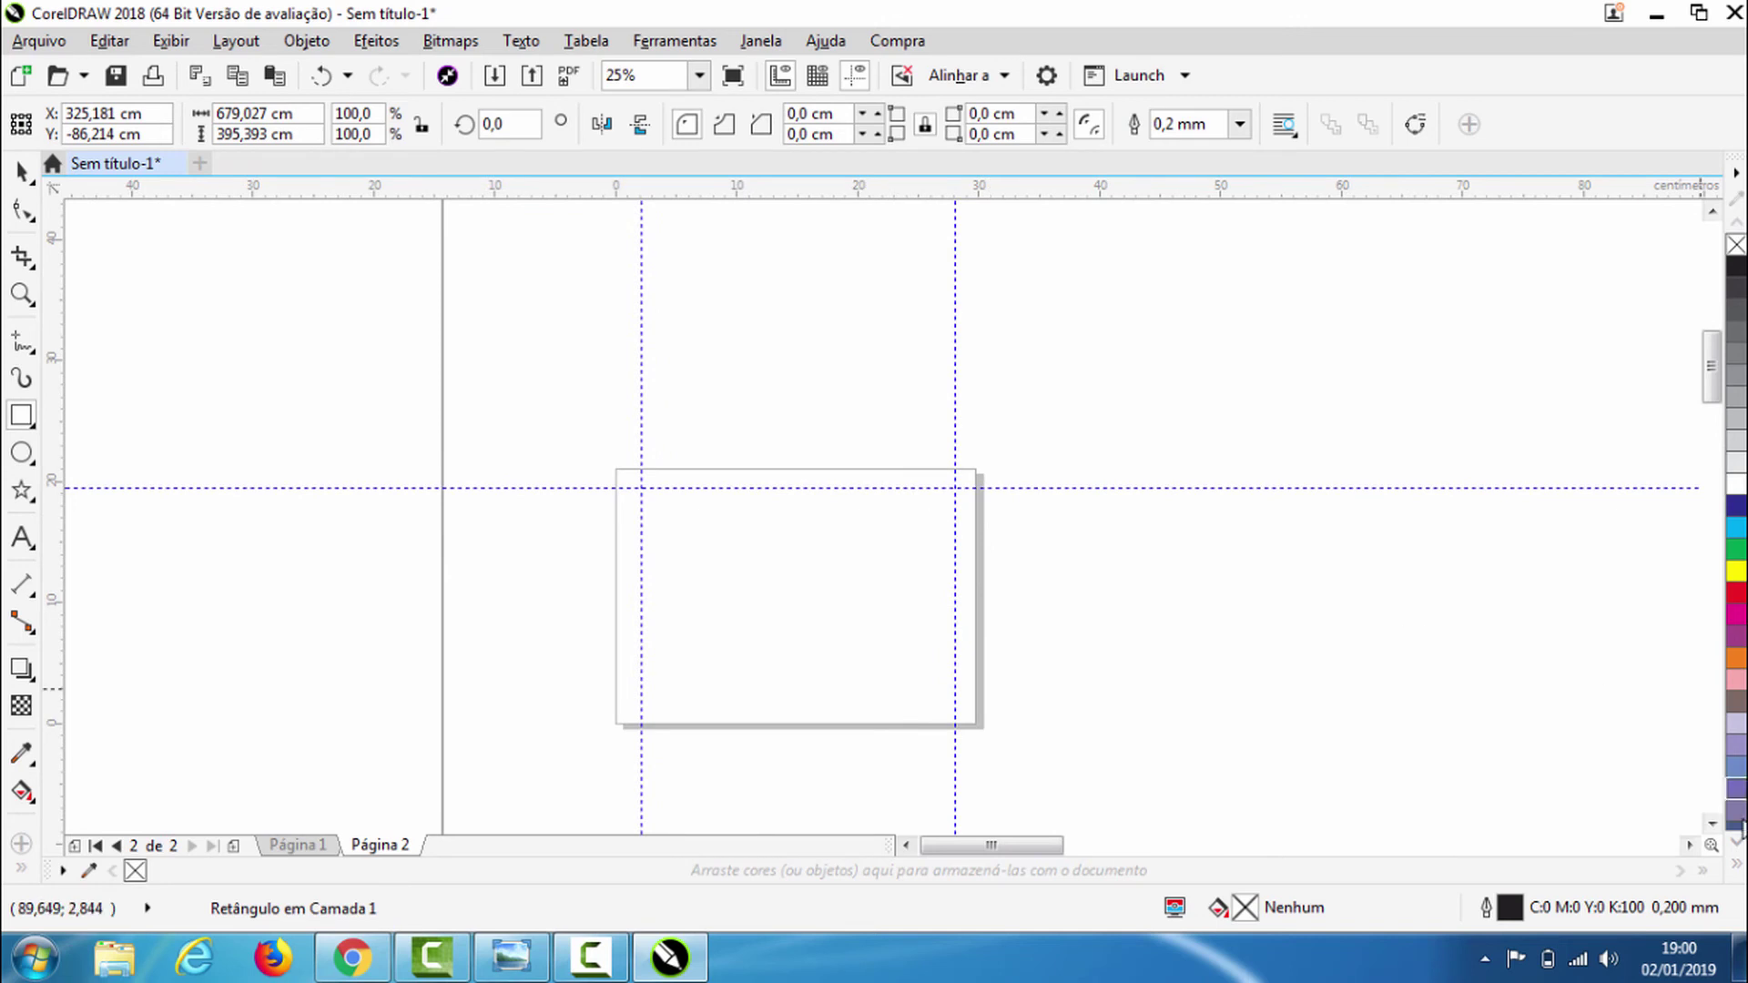
{"action": "left_click_drag", "start_coordinate": [1711, 844], "coordinate": [1451, 796]}
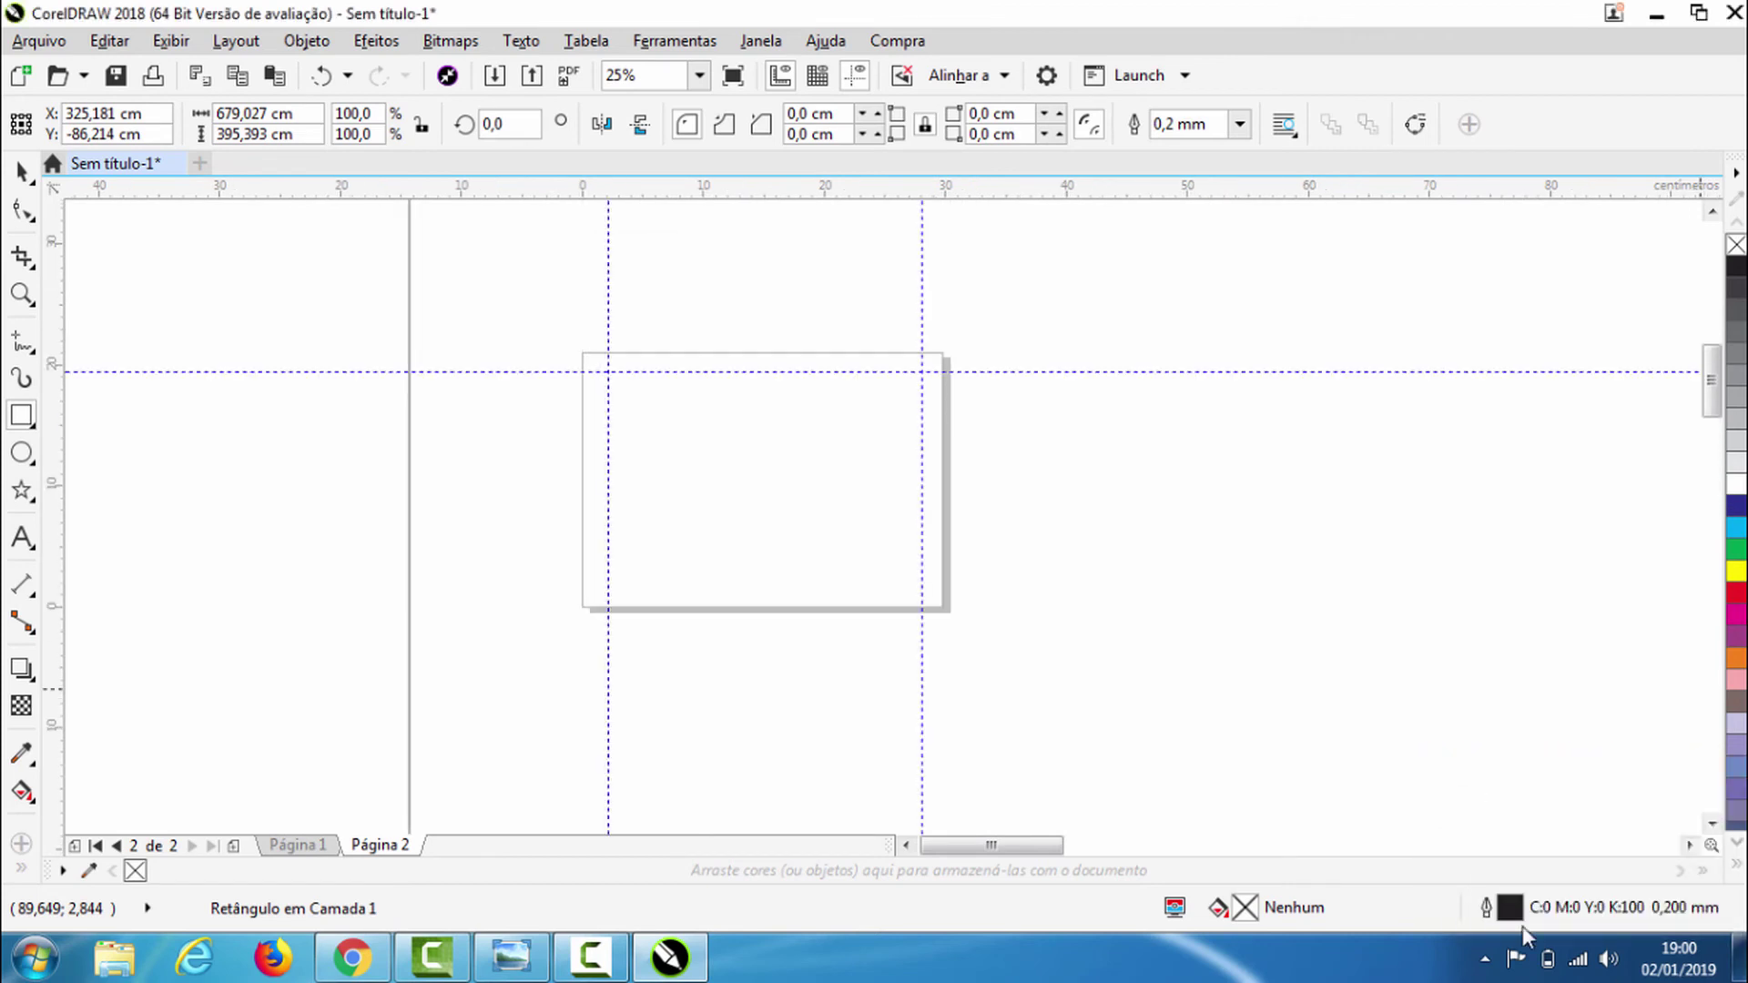
{"action": "scroll", "coordinate": [580, 642], "scroll_direction": "down", "scroll_amount": 3}
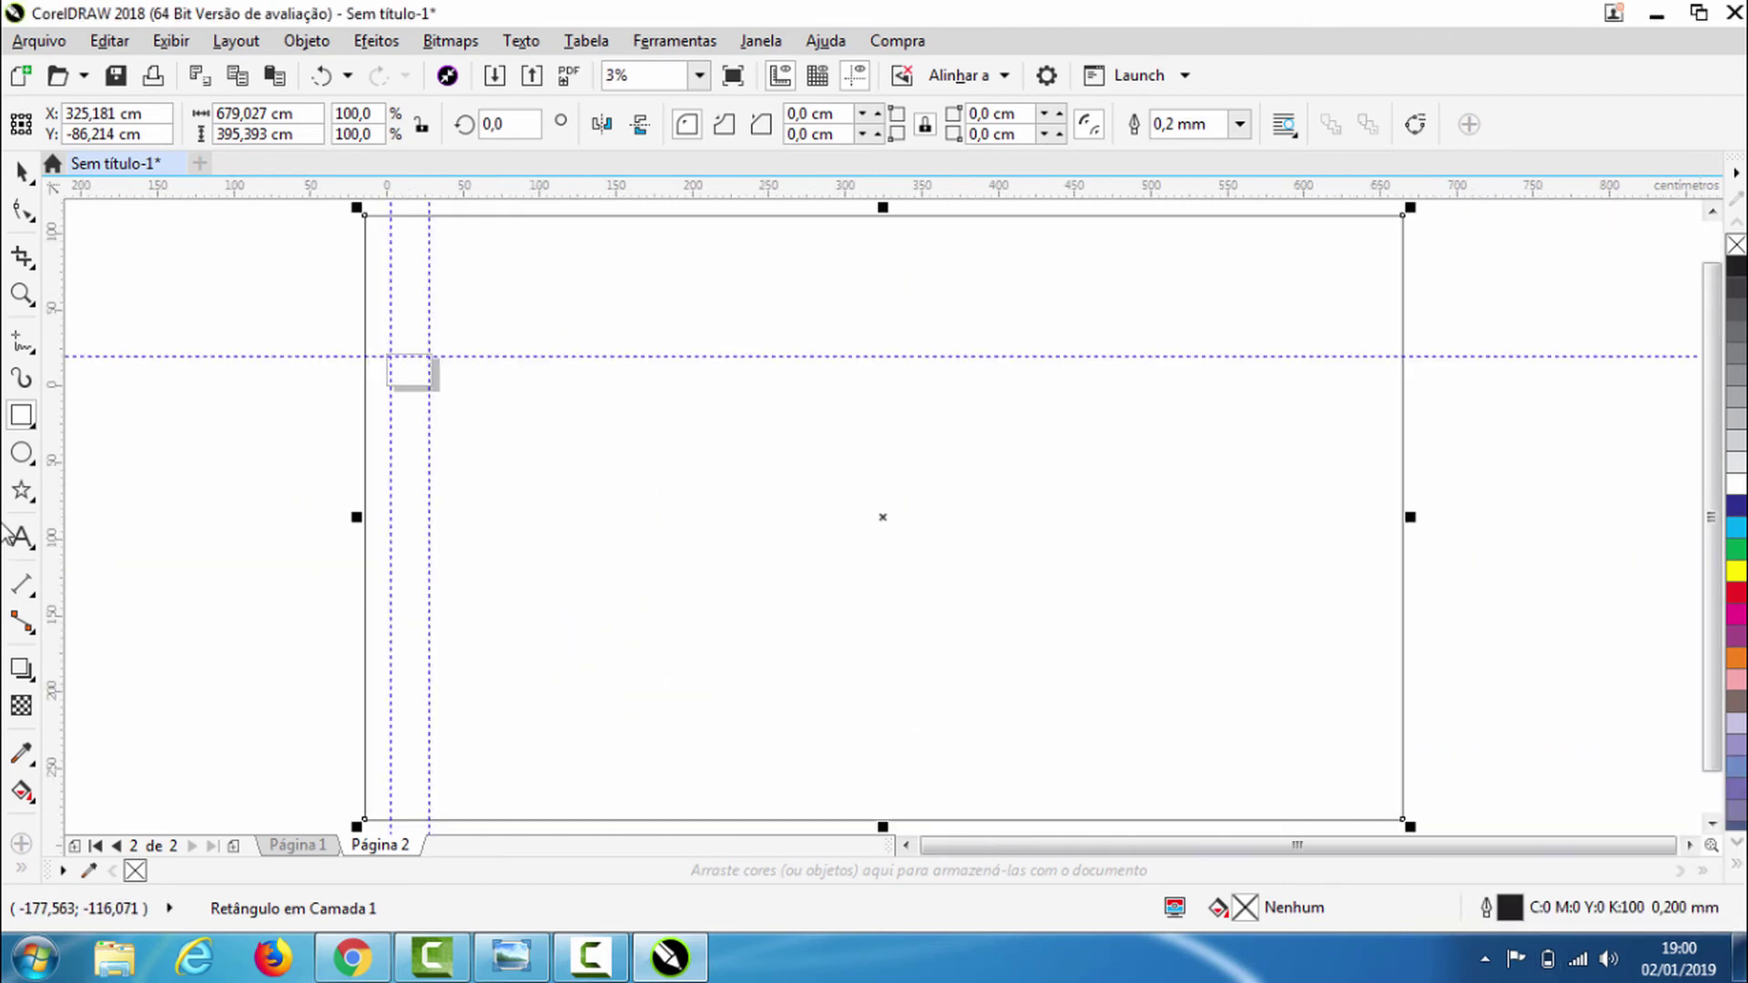
{"action": "left_click", "coordinate": [21, 490]}
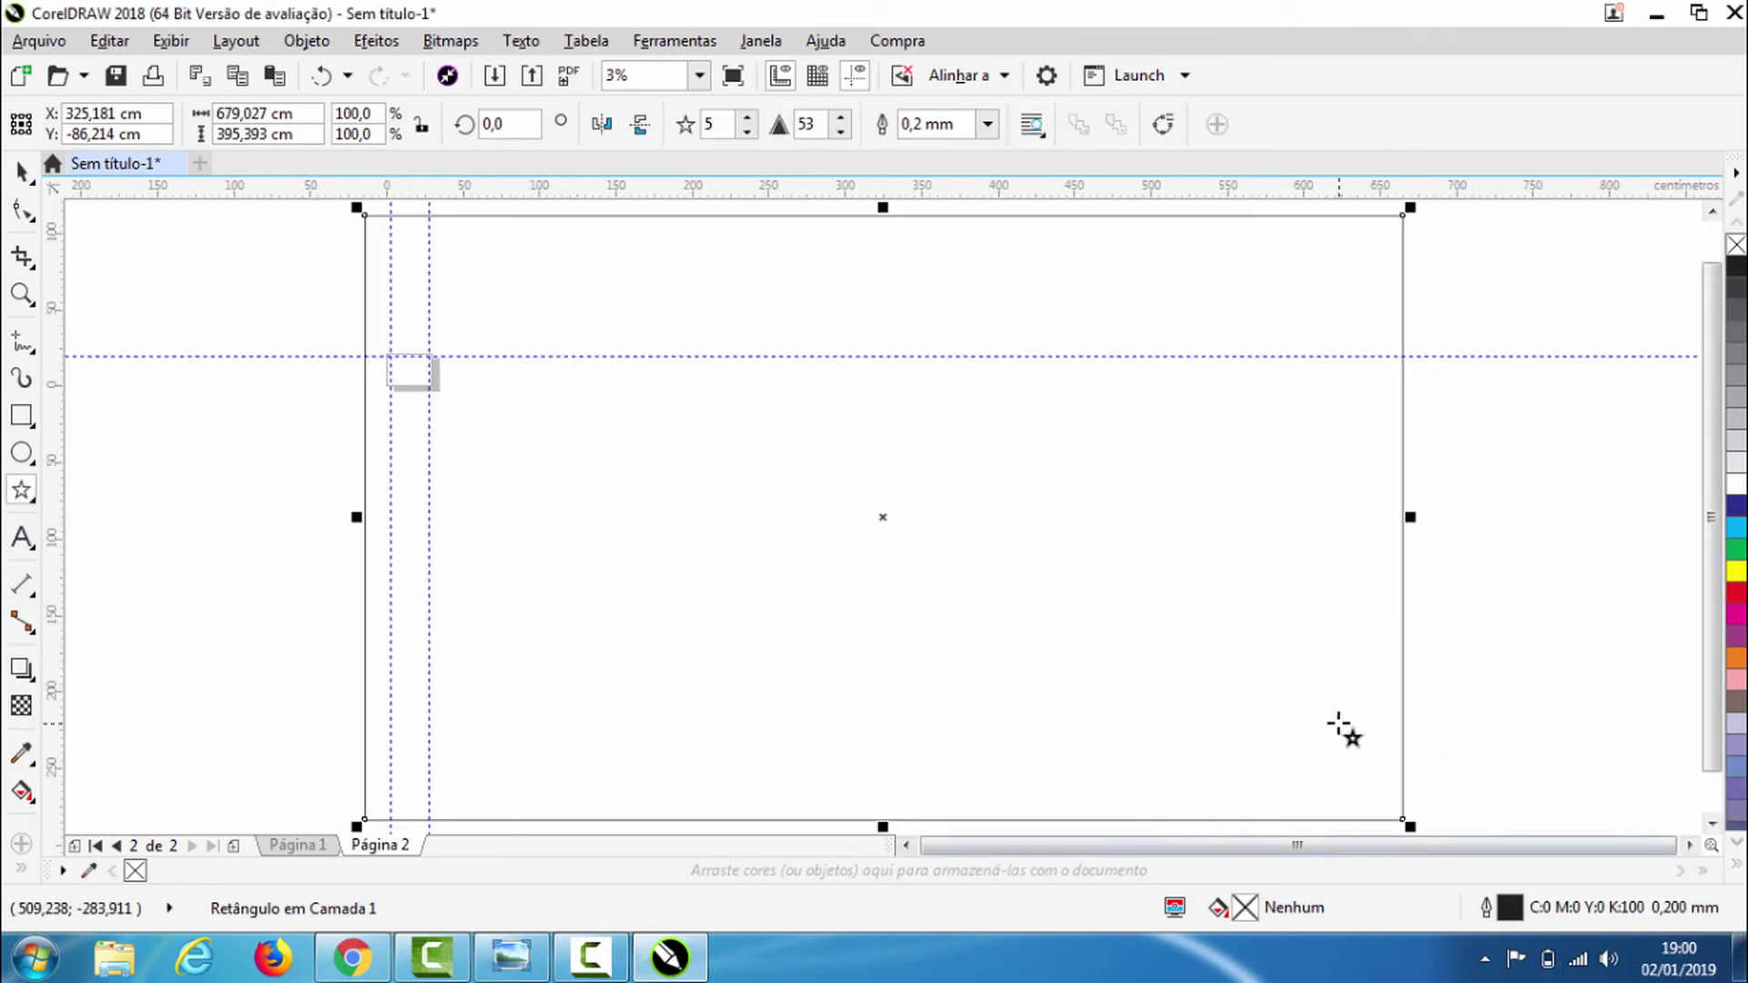
{"action": "left_click_drag", "start_coordinate": [1275, 608], "coordinate": [1371, 705]}
Zoom in on the landscape page inside the large rectangle.
{"action": "key", "text": "F2"}
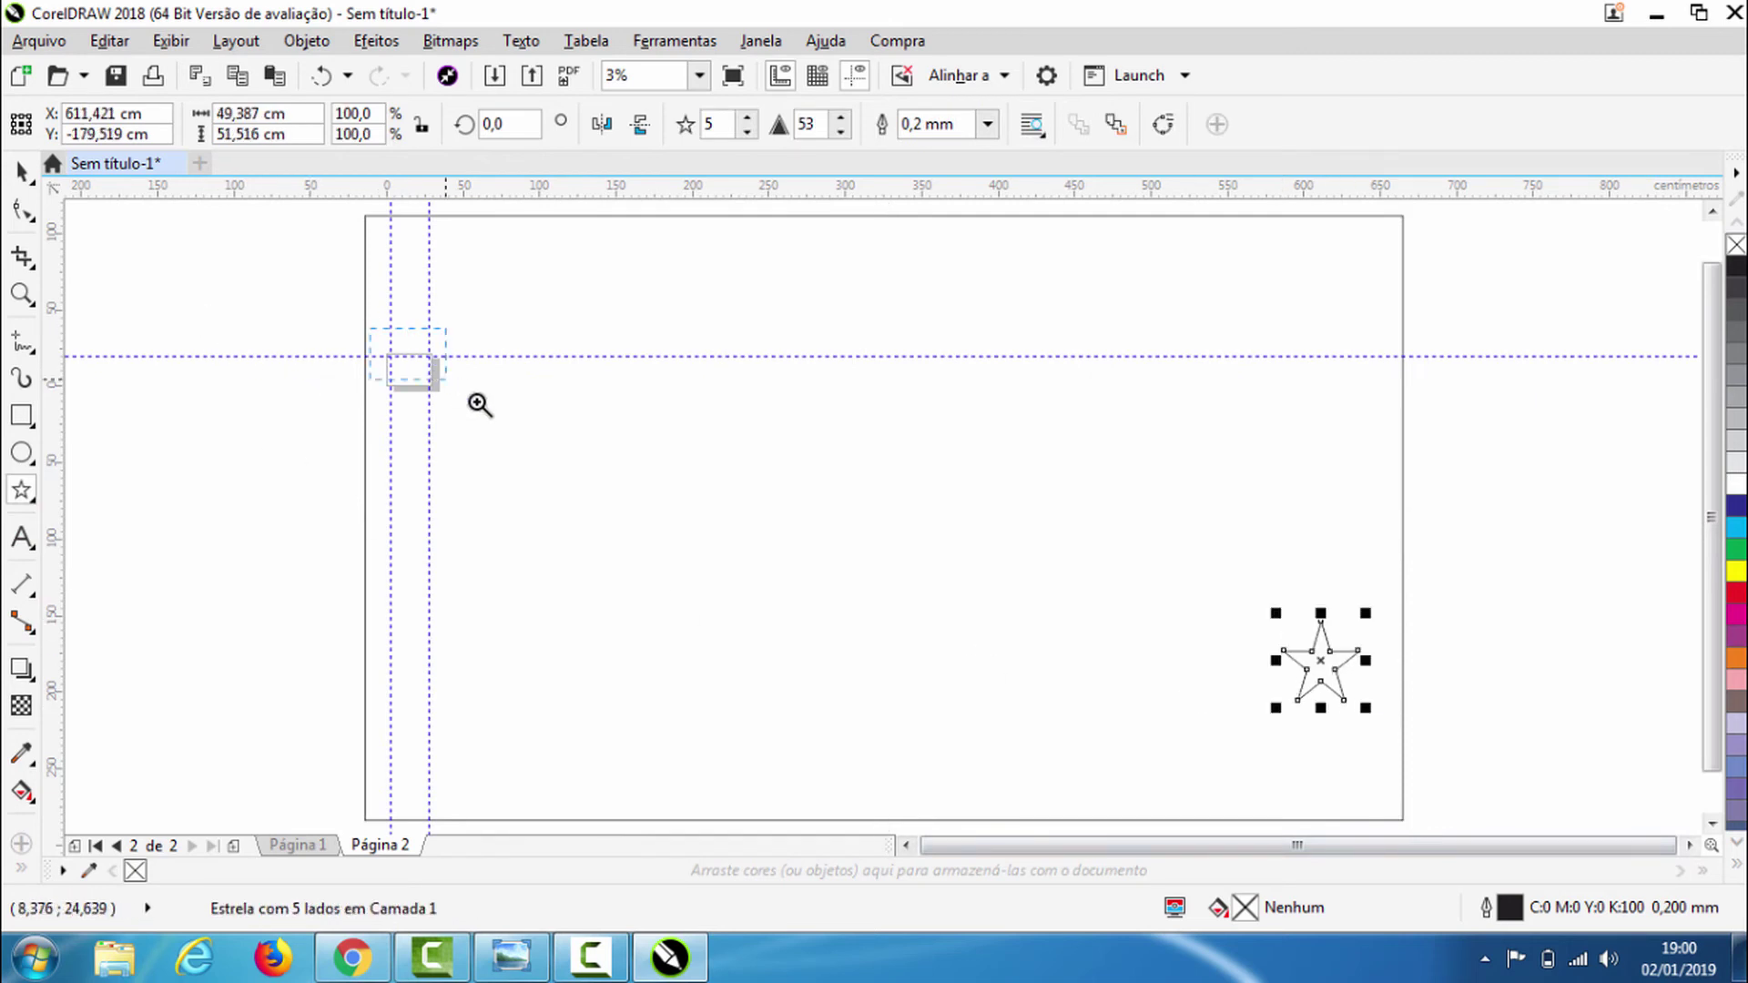
{"action": "left_click", "coordinate": [450, 382]}
{"action": "scroll", "coordinate": [687, 433], "scroll_direction": "up", "scroll_amount": 2}
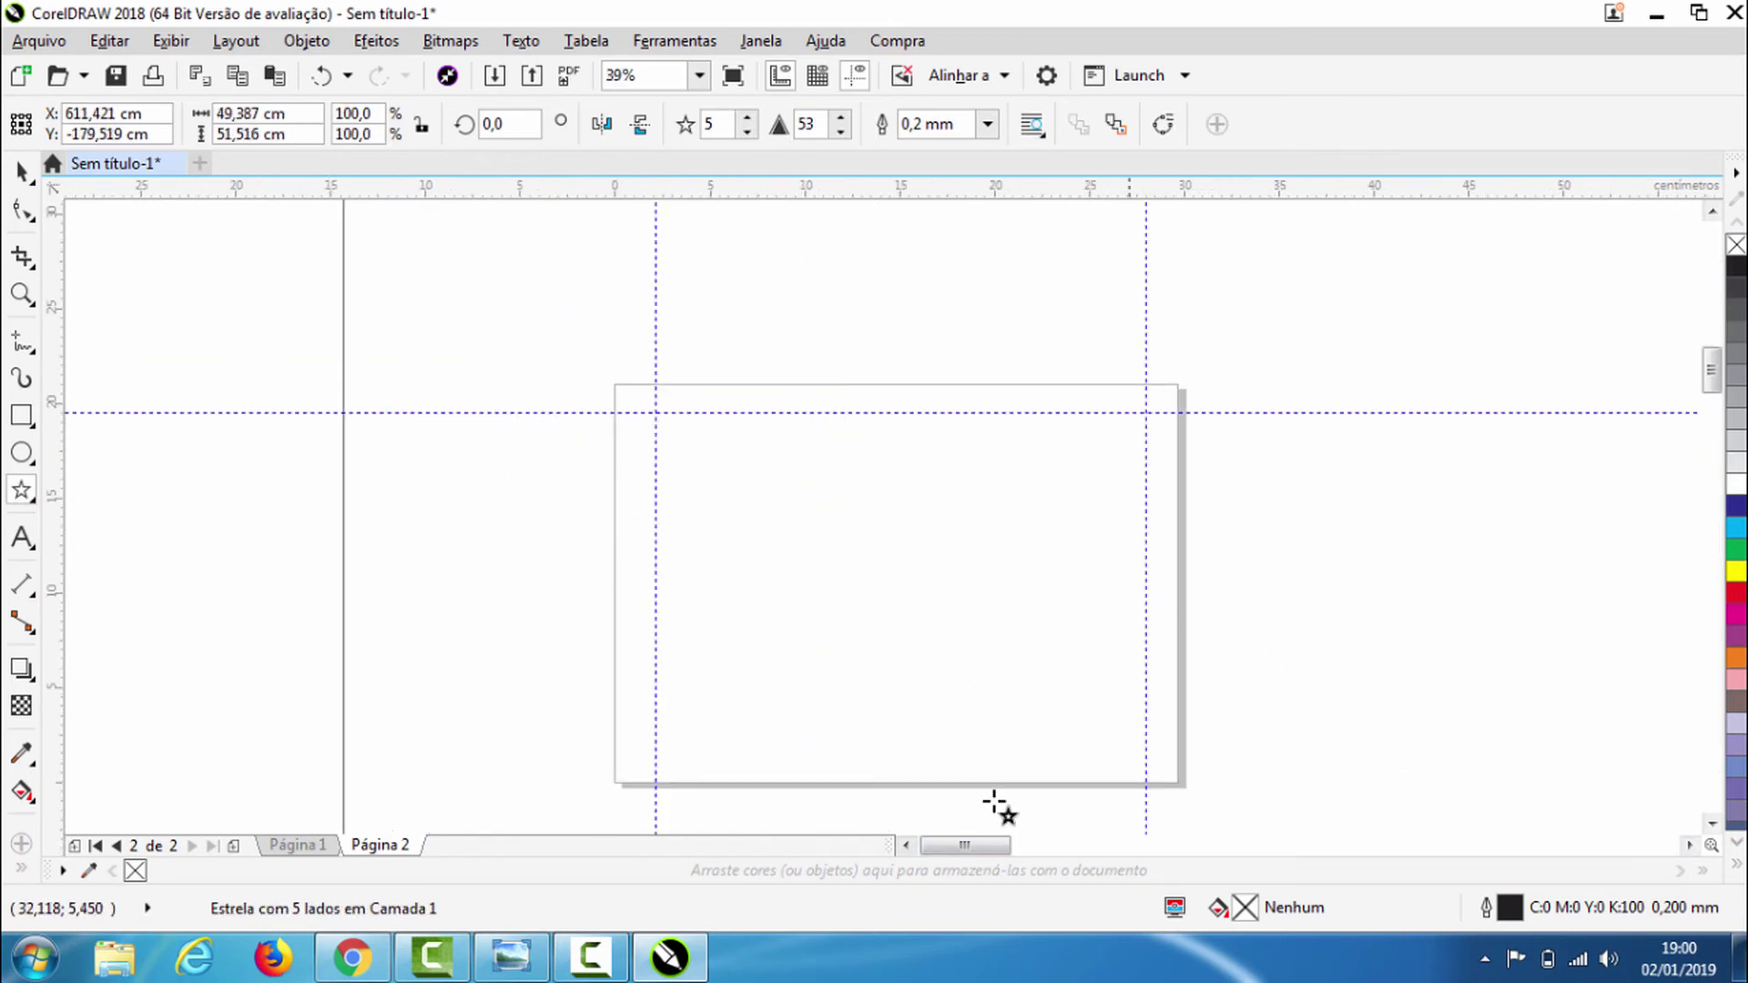
Fill the star near the large rectangle's lower-right corner with the muted purple C:20 M:40 Y:0 K:40.
{"action": "left_click", "coordinate": [1711, 845]}
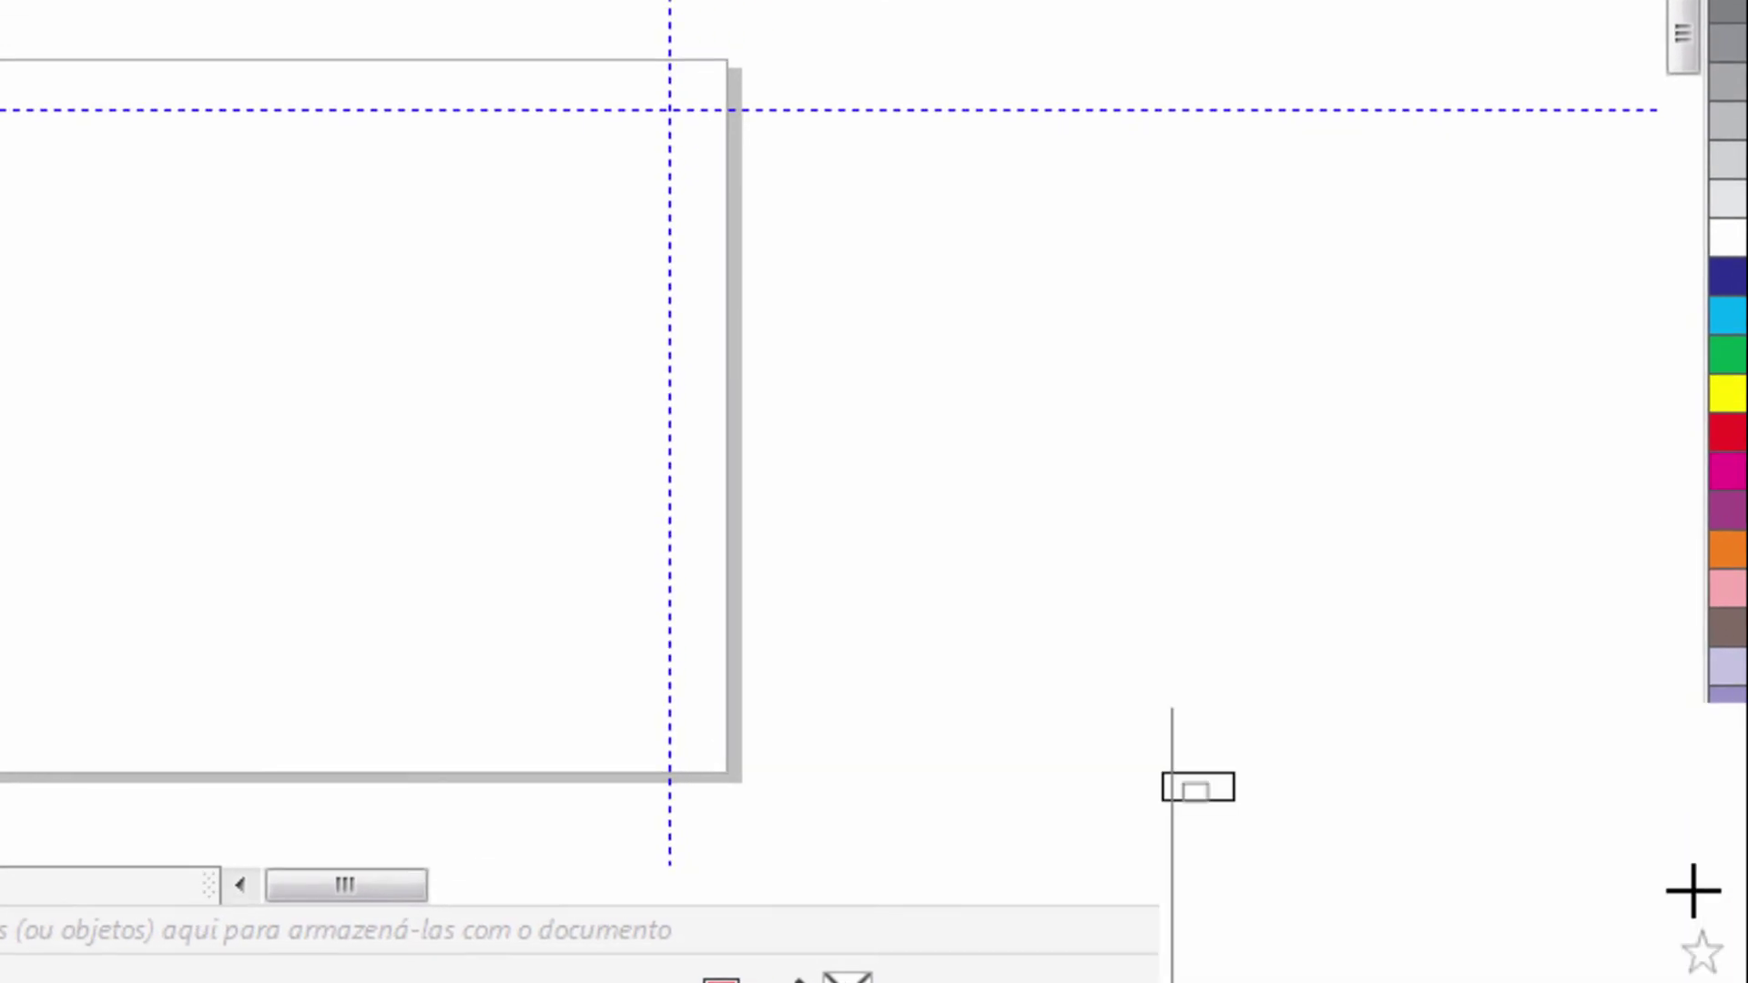
{"action": "mouse_move", "coordinate": [1198, 786]}
{"action": "left_mouse_down"}
{"action": "mouse_move", "coordinate": [1599, 944]}
{"action": "mouse_move", "coordinate": [1702, 964]}
{"action": "left_mouse_up"}
{"action": "scroll", "coordinate": [624, 378], "scroll_direction": "down", "scroll_amount": 2}
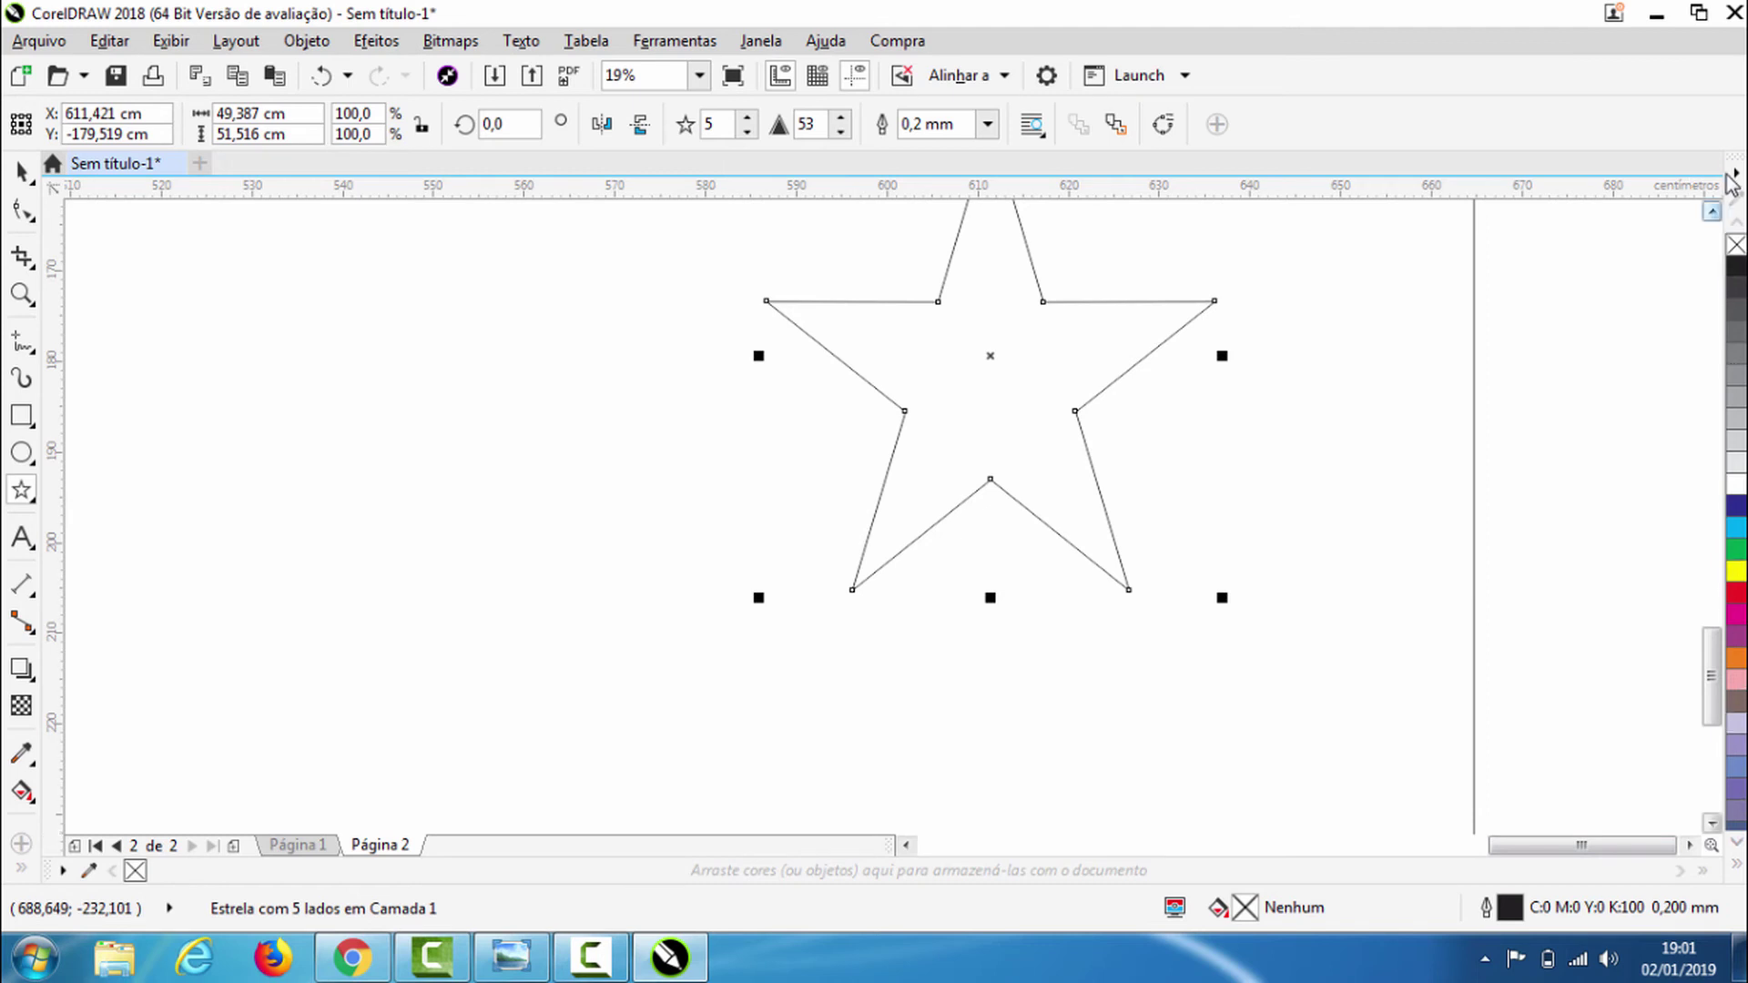
{"action": "left_click", "coordinate": [1734, 173]}
{"action": "key", "text": "Escape"}
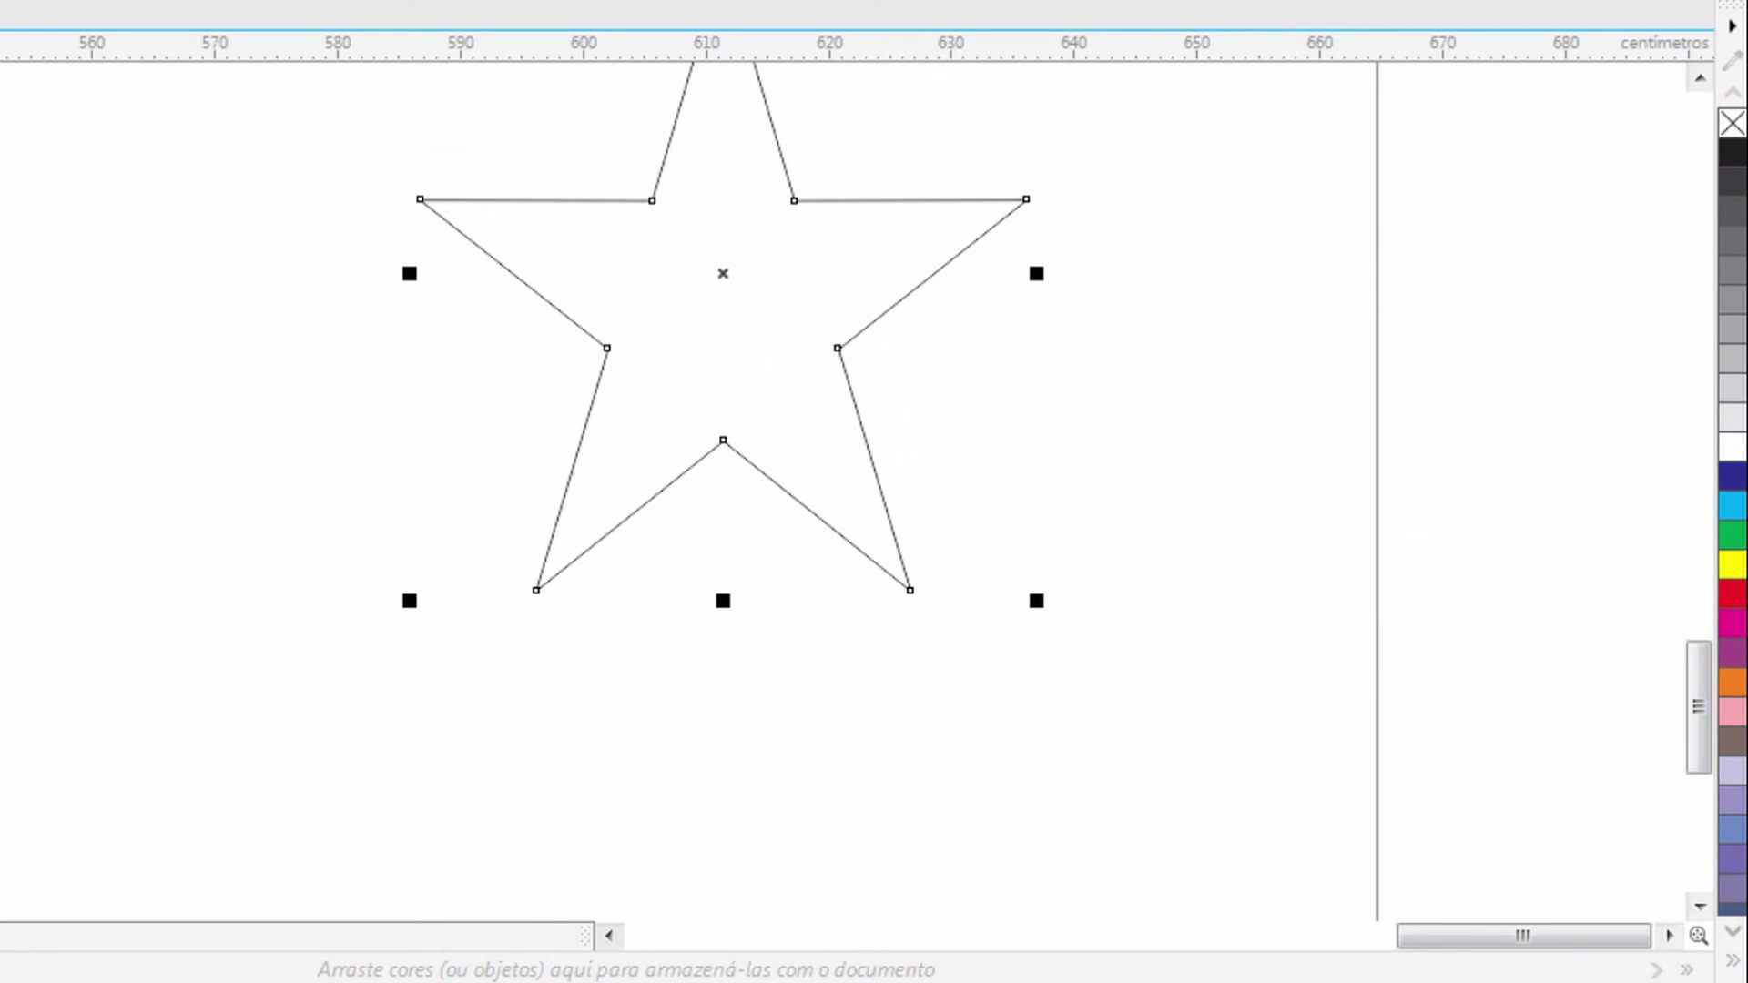
{"action": "left_click", "coordinate": [1732, 930]}
{"action": "left_click", "coordinate": [1732, 931]}
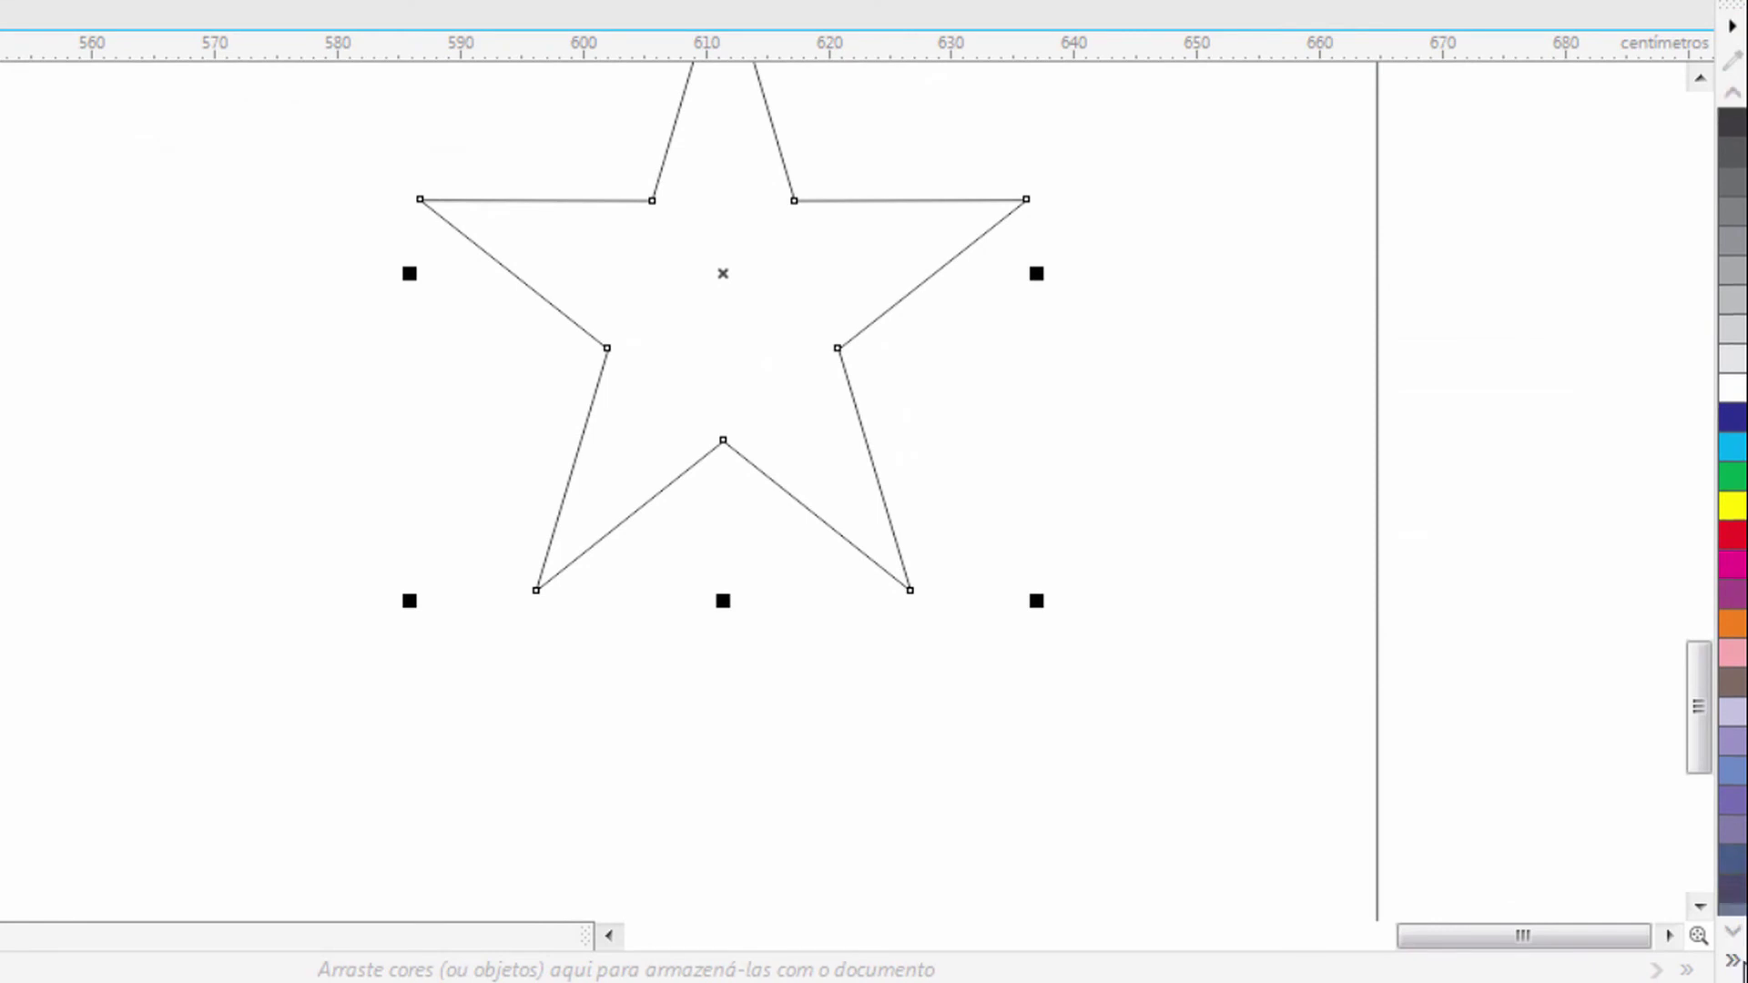
{"action": "left_click", "coordinate": [1736, 963]}
{"action": "left_click", "coordinate": [1734, 931]}
{"action": "left_click", "coordinate": [1734, 931]}
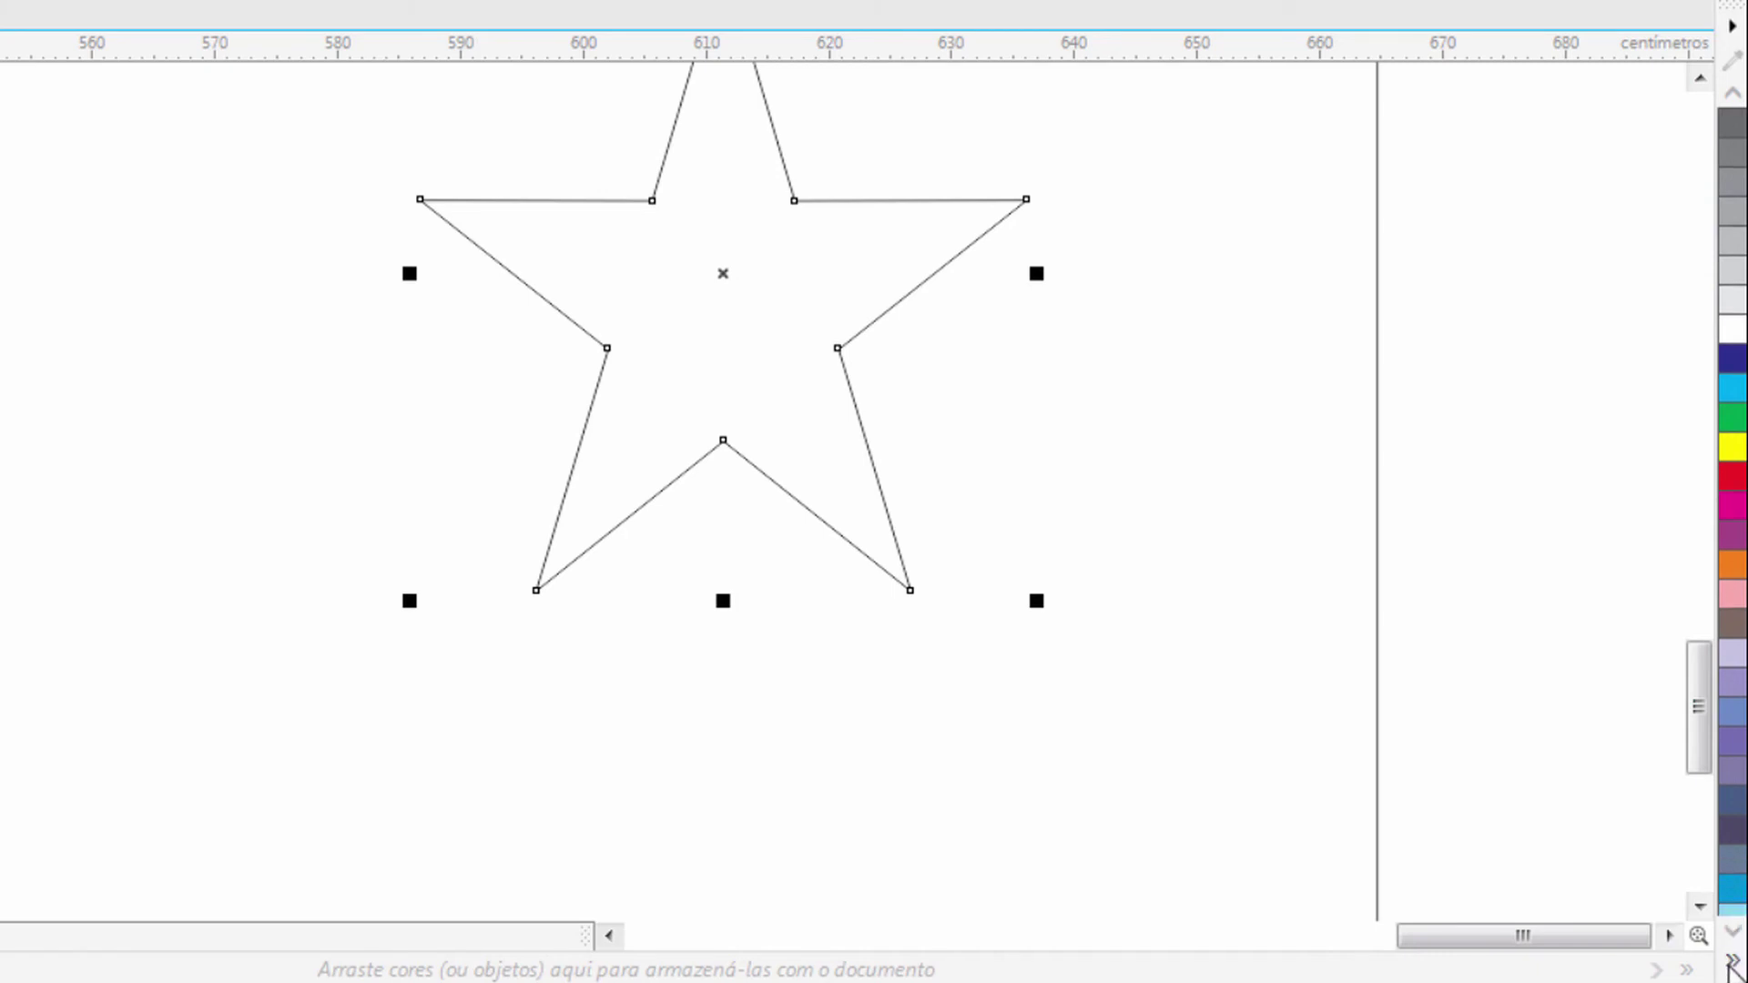
{"action": "left_click", "coordinate": [1733, 963]}
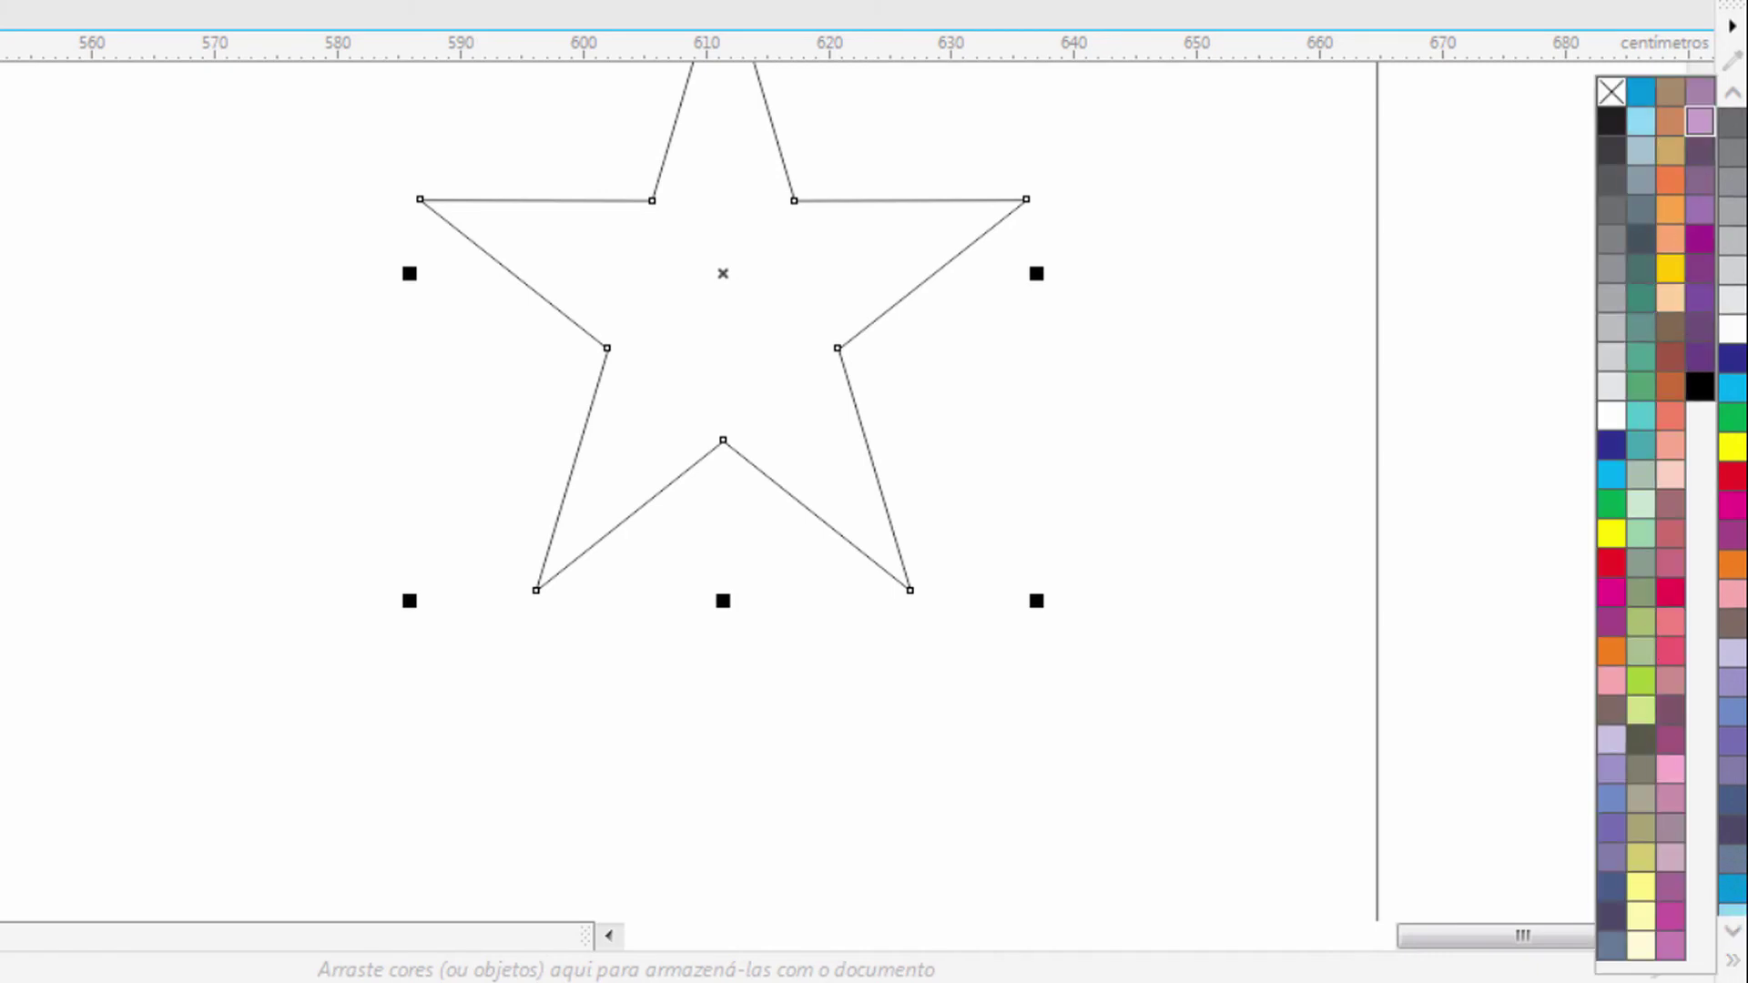
{"action": "left_click", "coordinate": [1698, 182]}
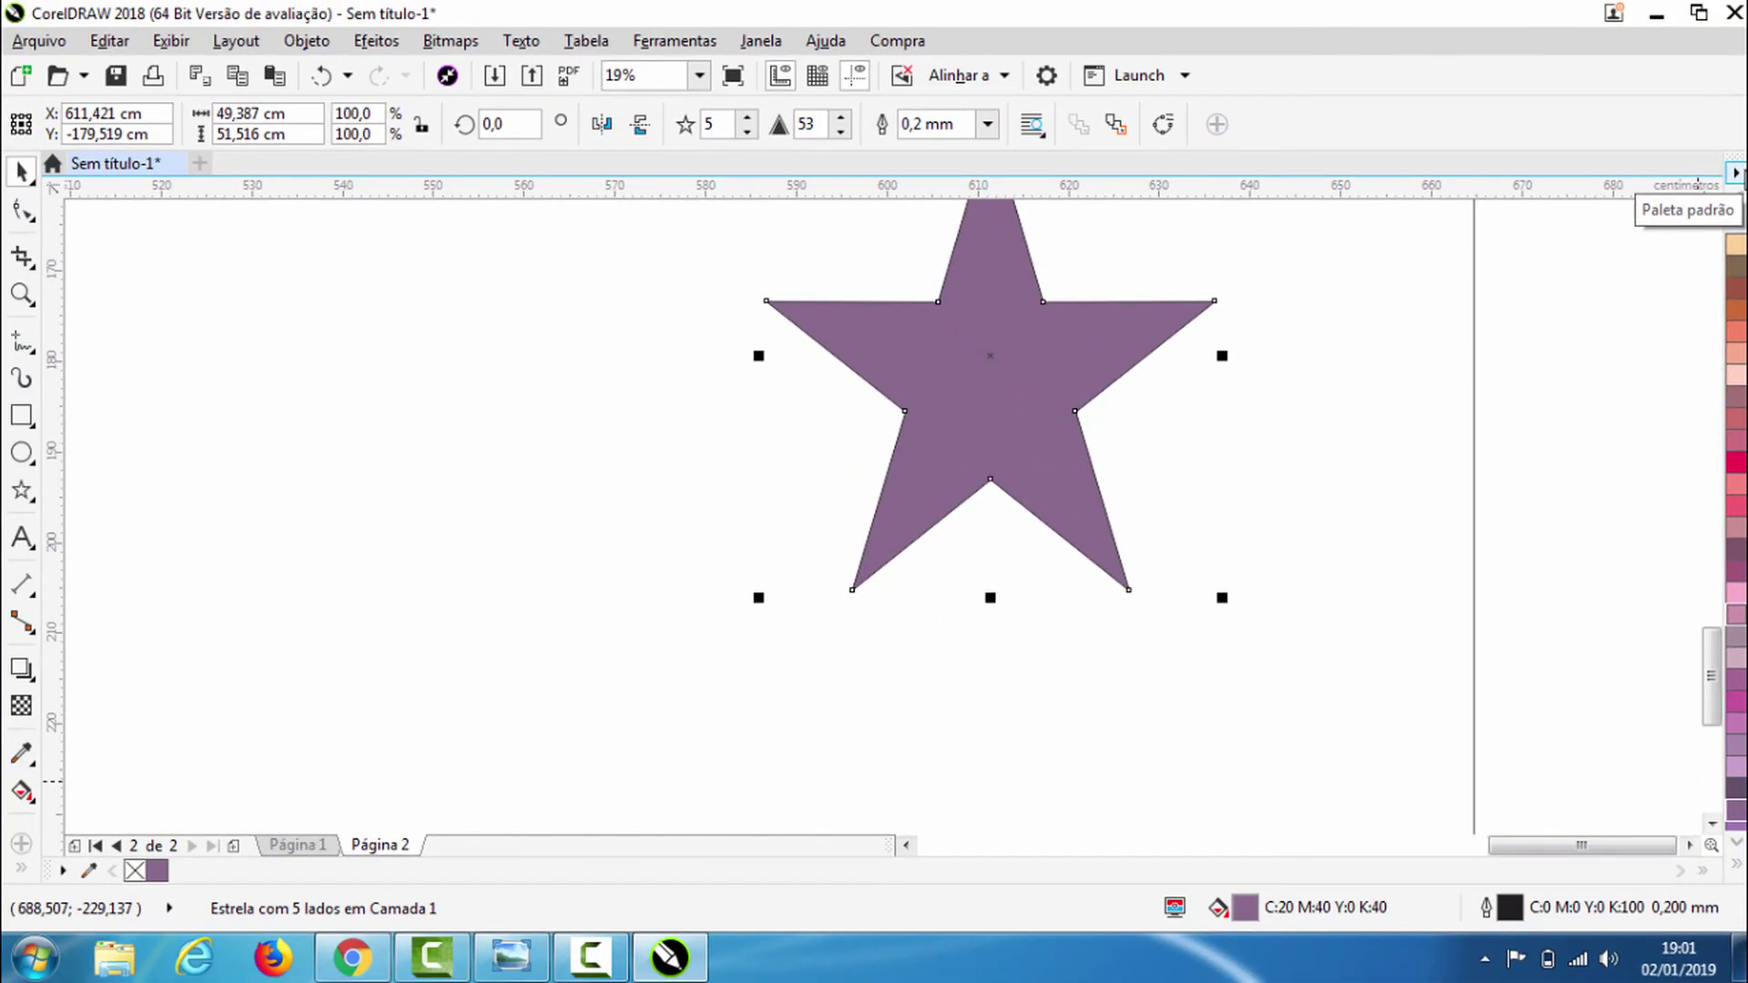
{"action": "left_click", "coordinate": [1732, 26]}
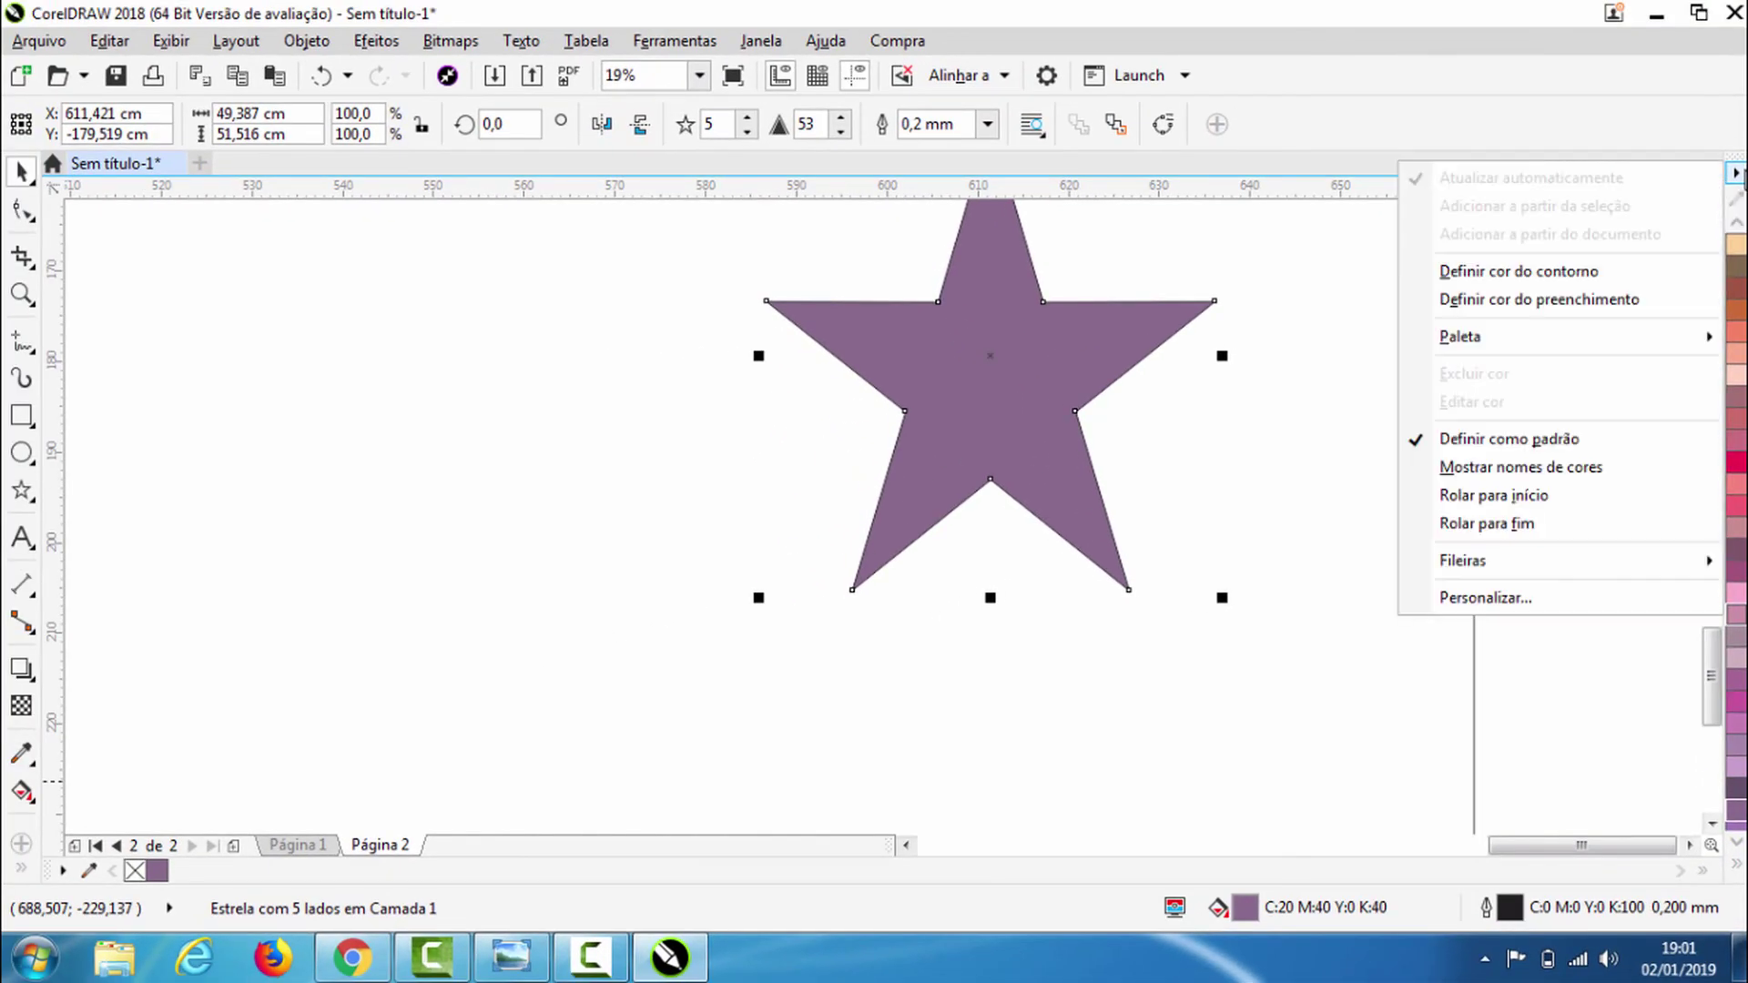
{"action": "left_click", "coordinate": [1735, 173]}
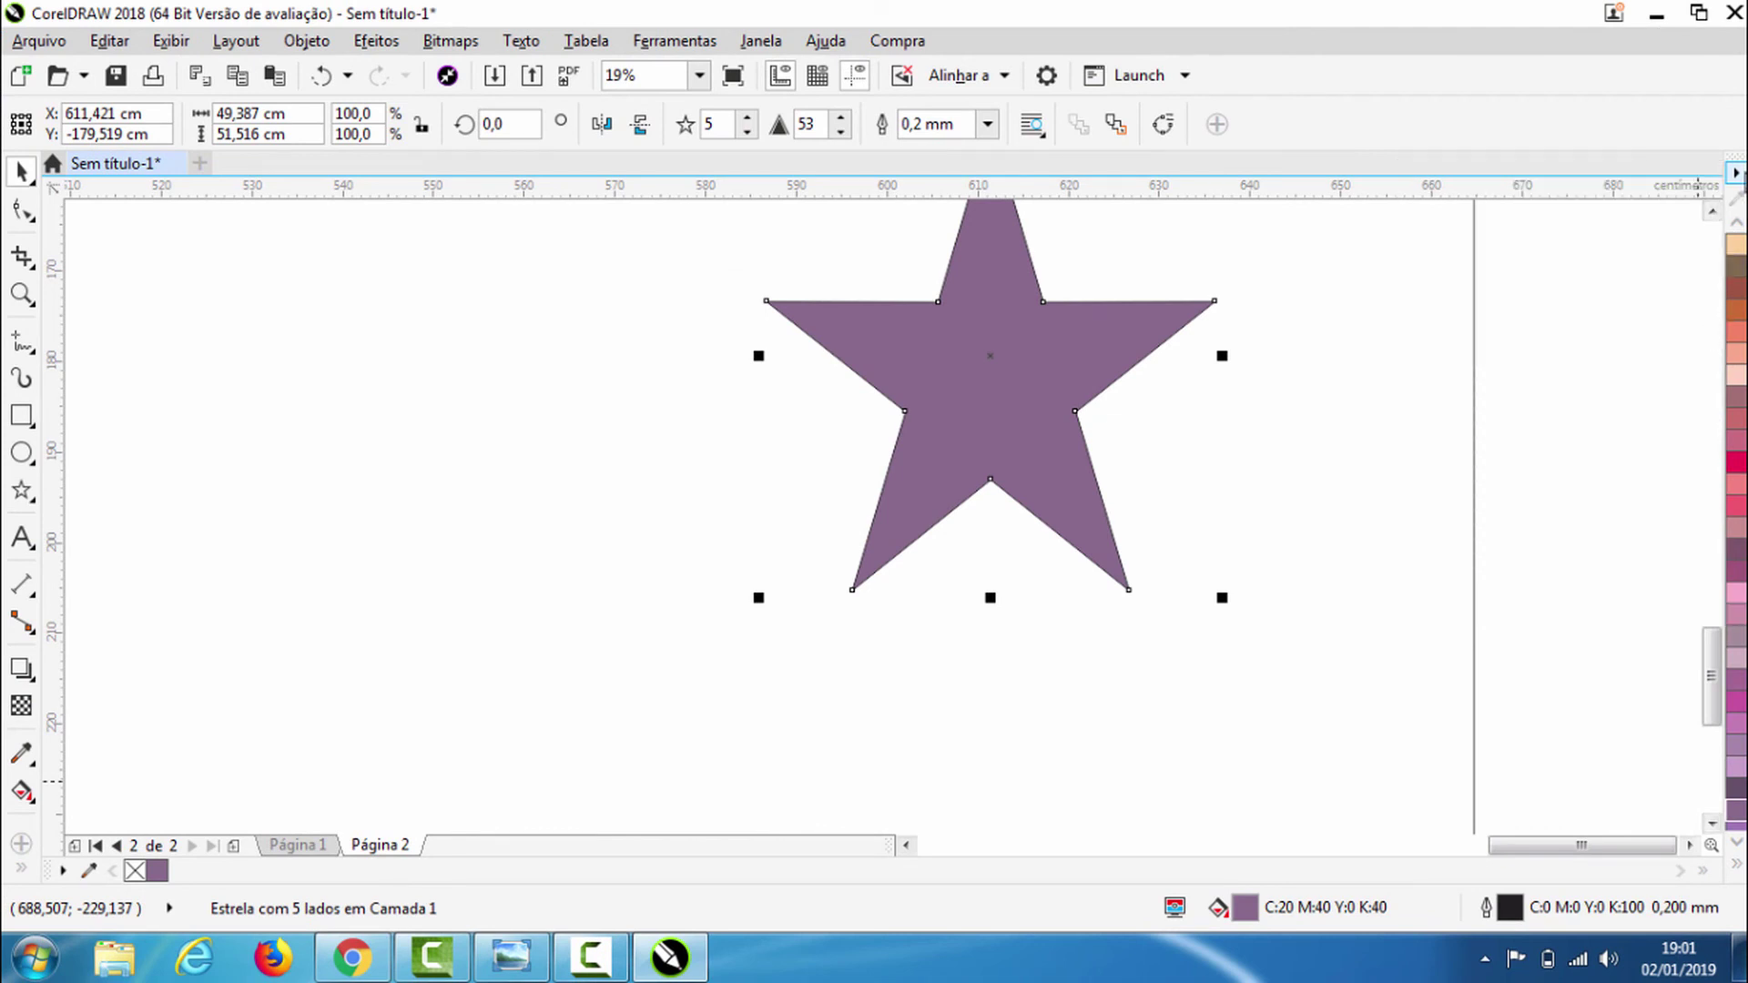
{"action": "left_click", "coordinate": [1735, 174]}
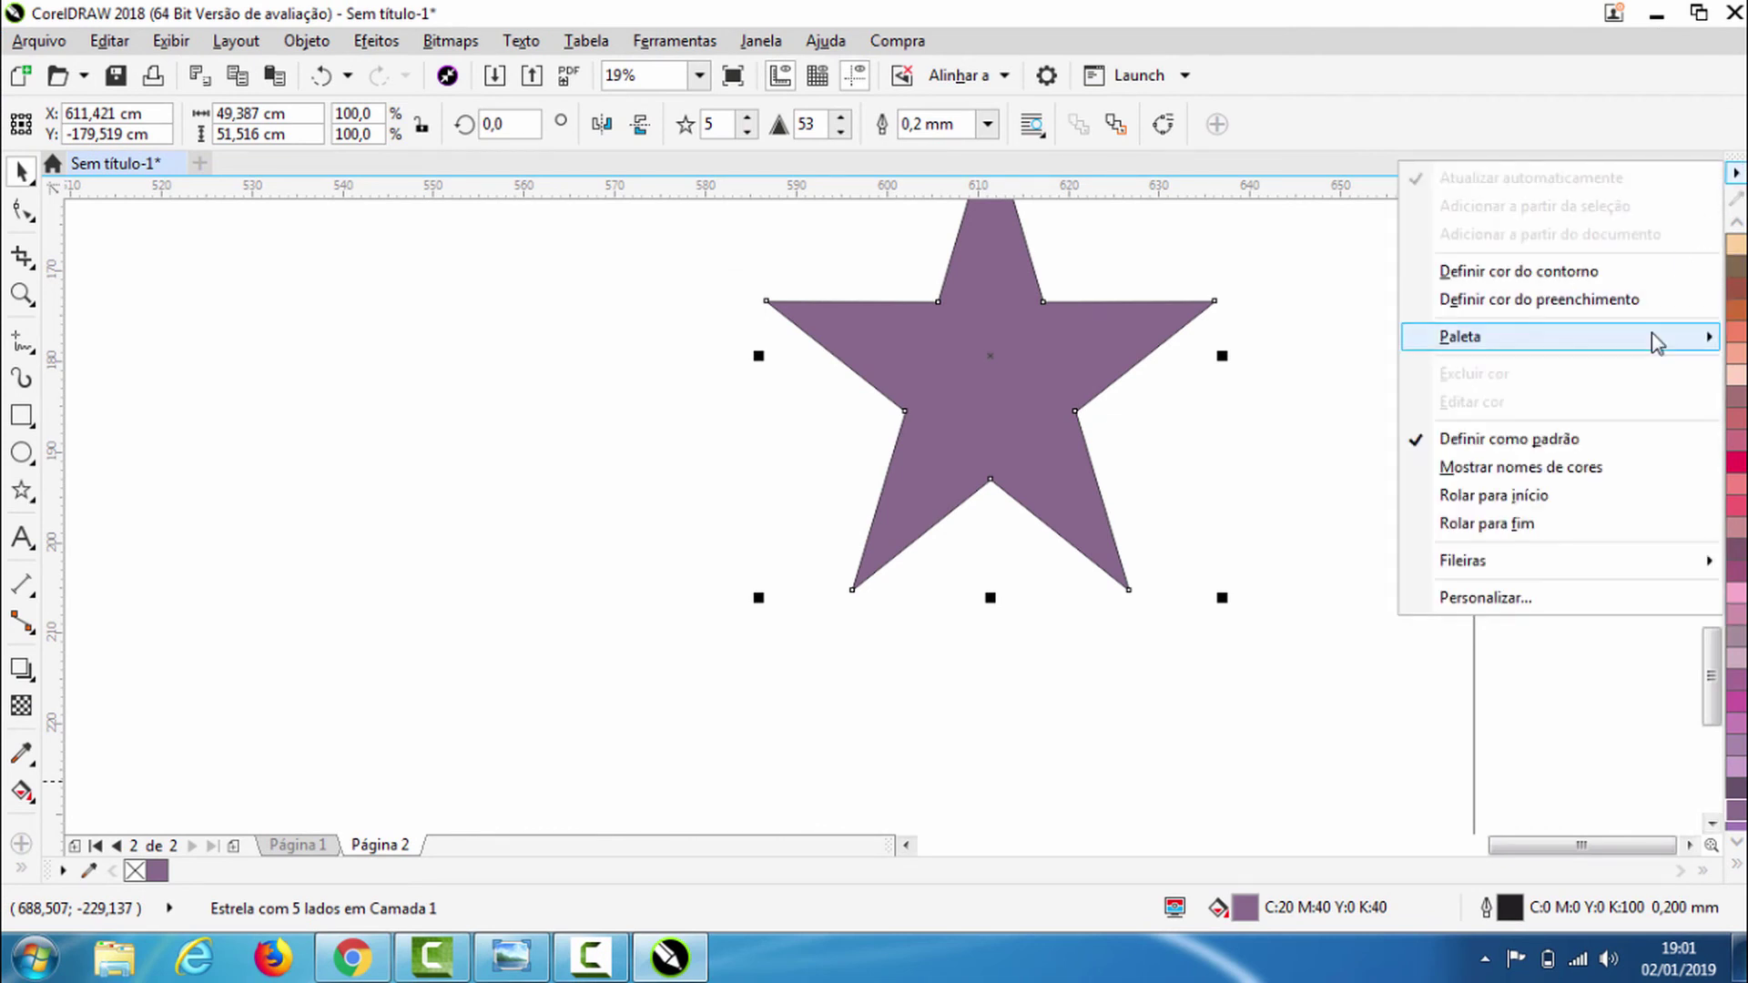
{"action": "mouse_move", "coordinate": [1652, 331]}
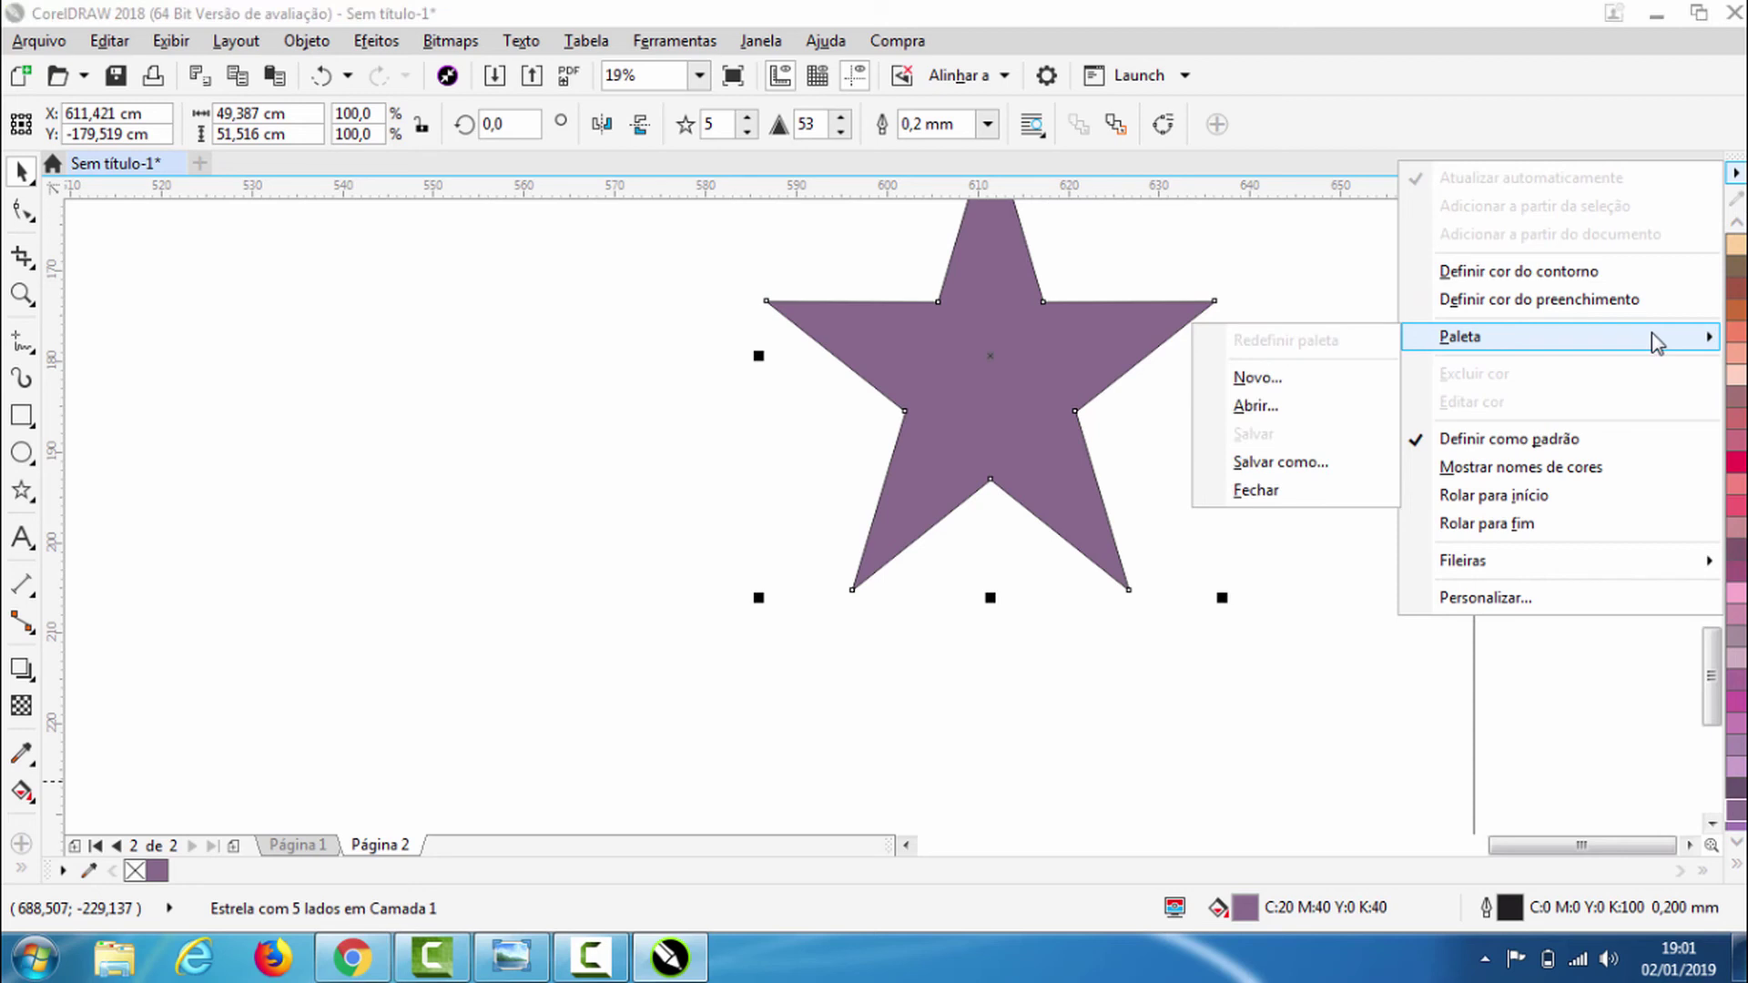
{"action": "left_click", "coordinate": [1413, 739]}
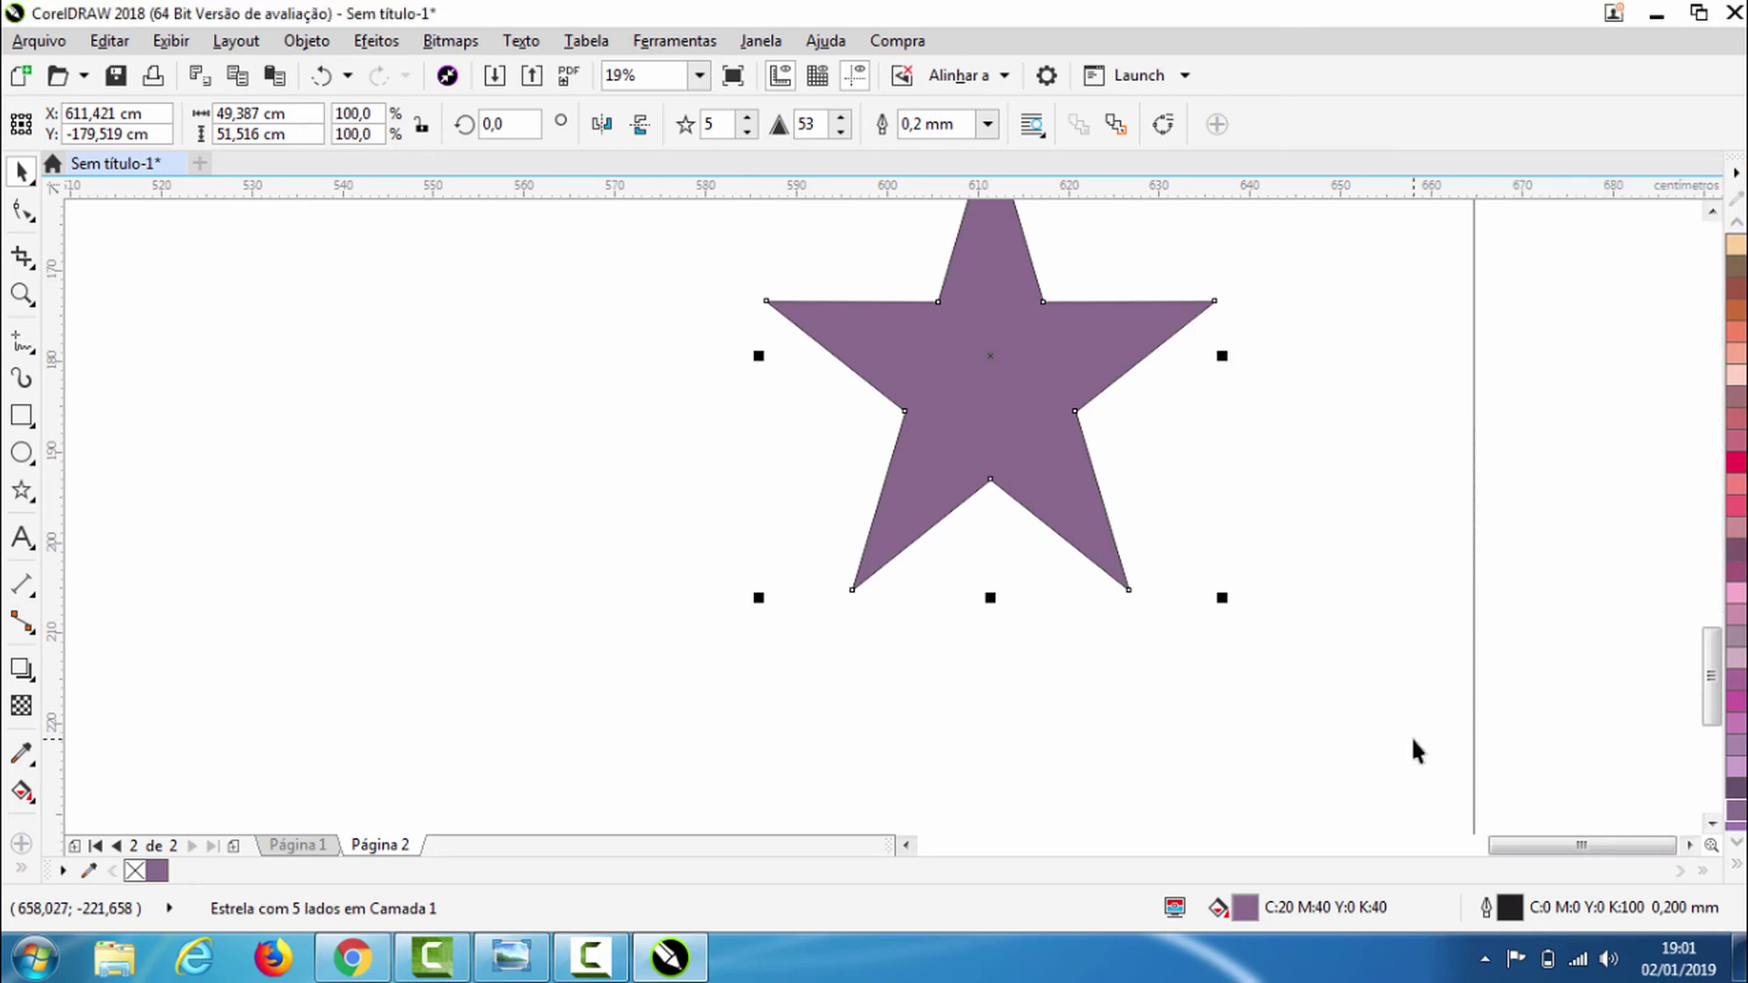
Select the large rectangle together with the purple star and delete both.
{"action": "left_click", "coordinate": [1410, 734]}
{"action": "scroll", "coordinate": [1410, 735], "scroll_direction": "down", "scroll_amount": 5}
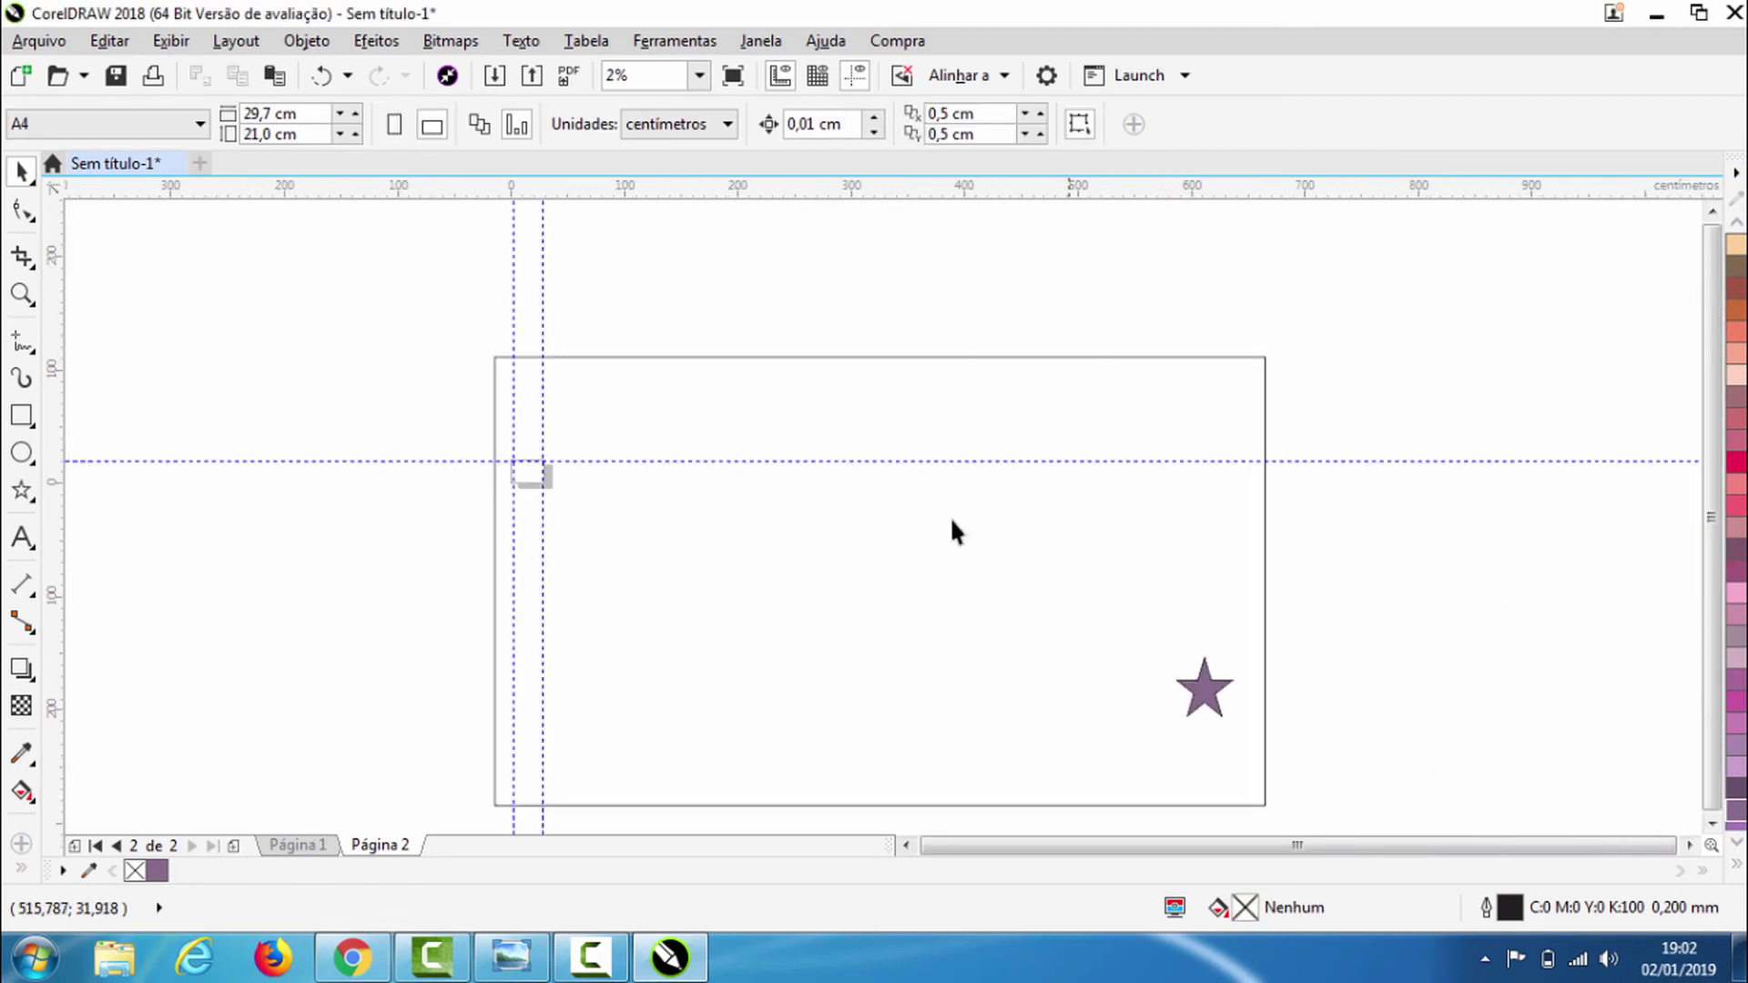
{"action": "left_click_drag", "start_coordinate": [409, 277], "coordinate": [1321, 836]}
{"action": "key", "text": "Delete"}
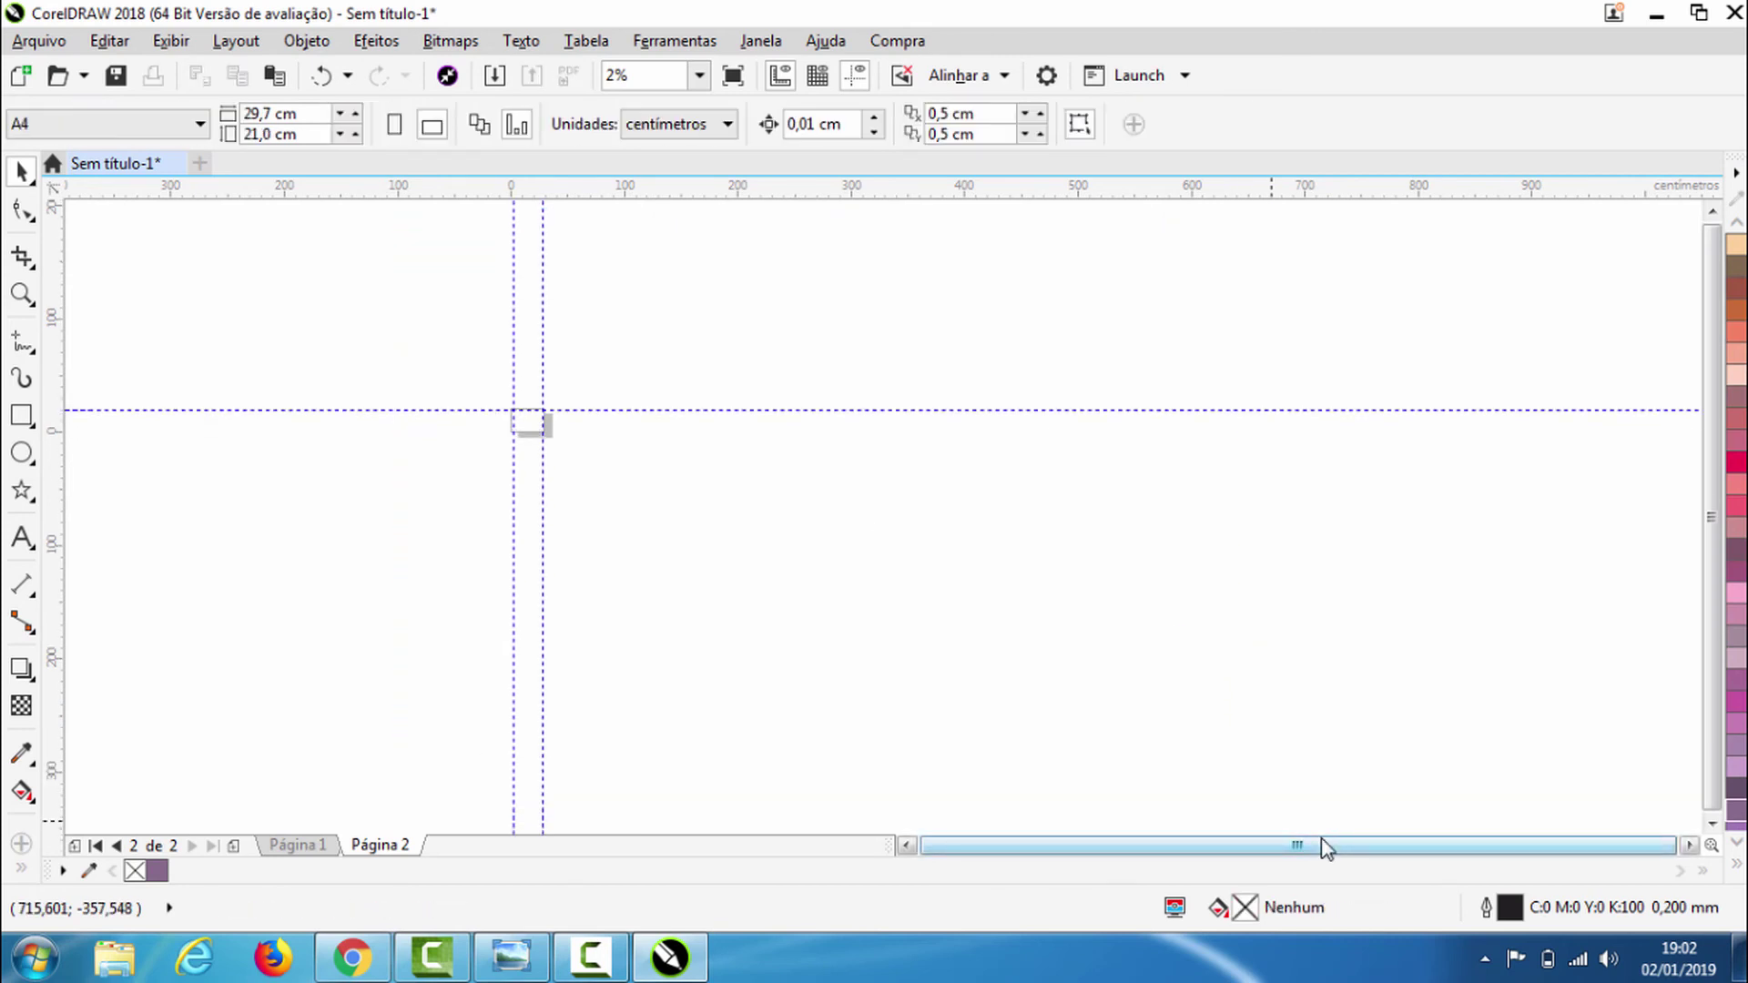
Draw a rectangle about 9.4 by 8.5 cm on the landscape page and fill it with crimson C:0 M:100 Y:60 K:0.
{"action": "key", "text": "z"}
{"action": "left_click_drag", "start_coordinate": [484, 392], "coordinate": [645, 470]}
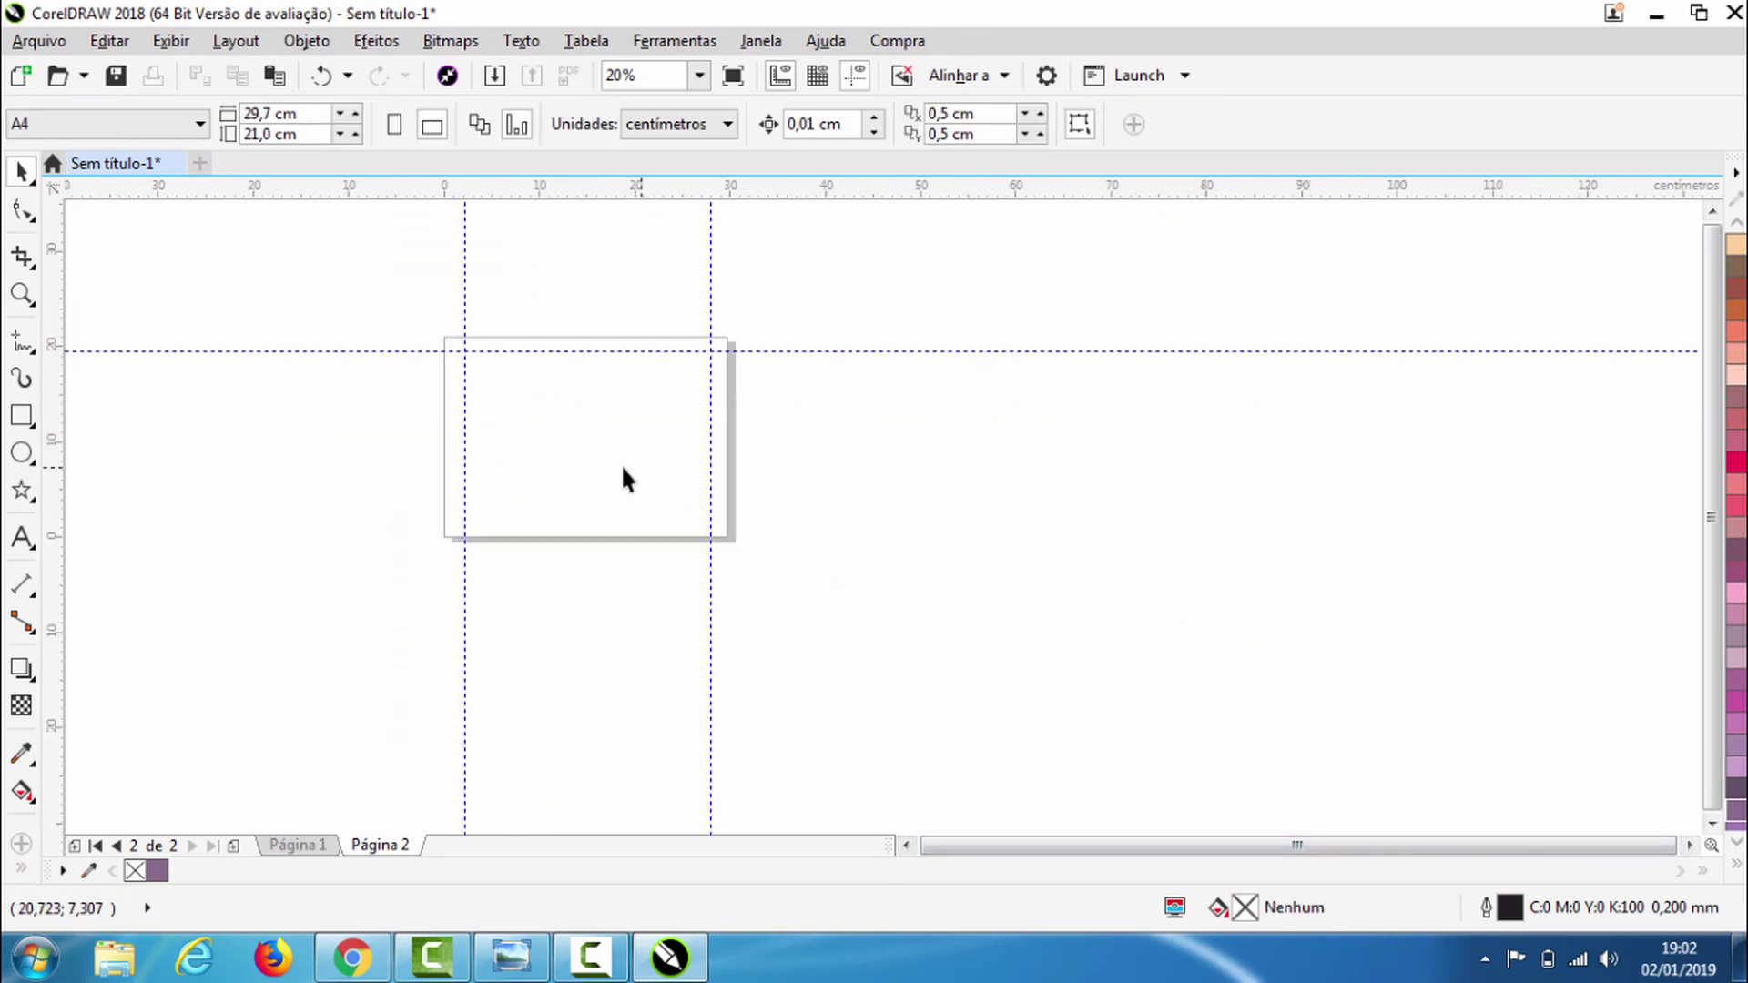
{"action": "left_click_drag", "start_coordinate": [409, 300], "coordinate": [909, 621]}
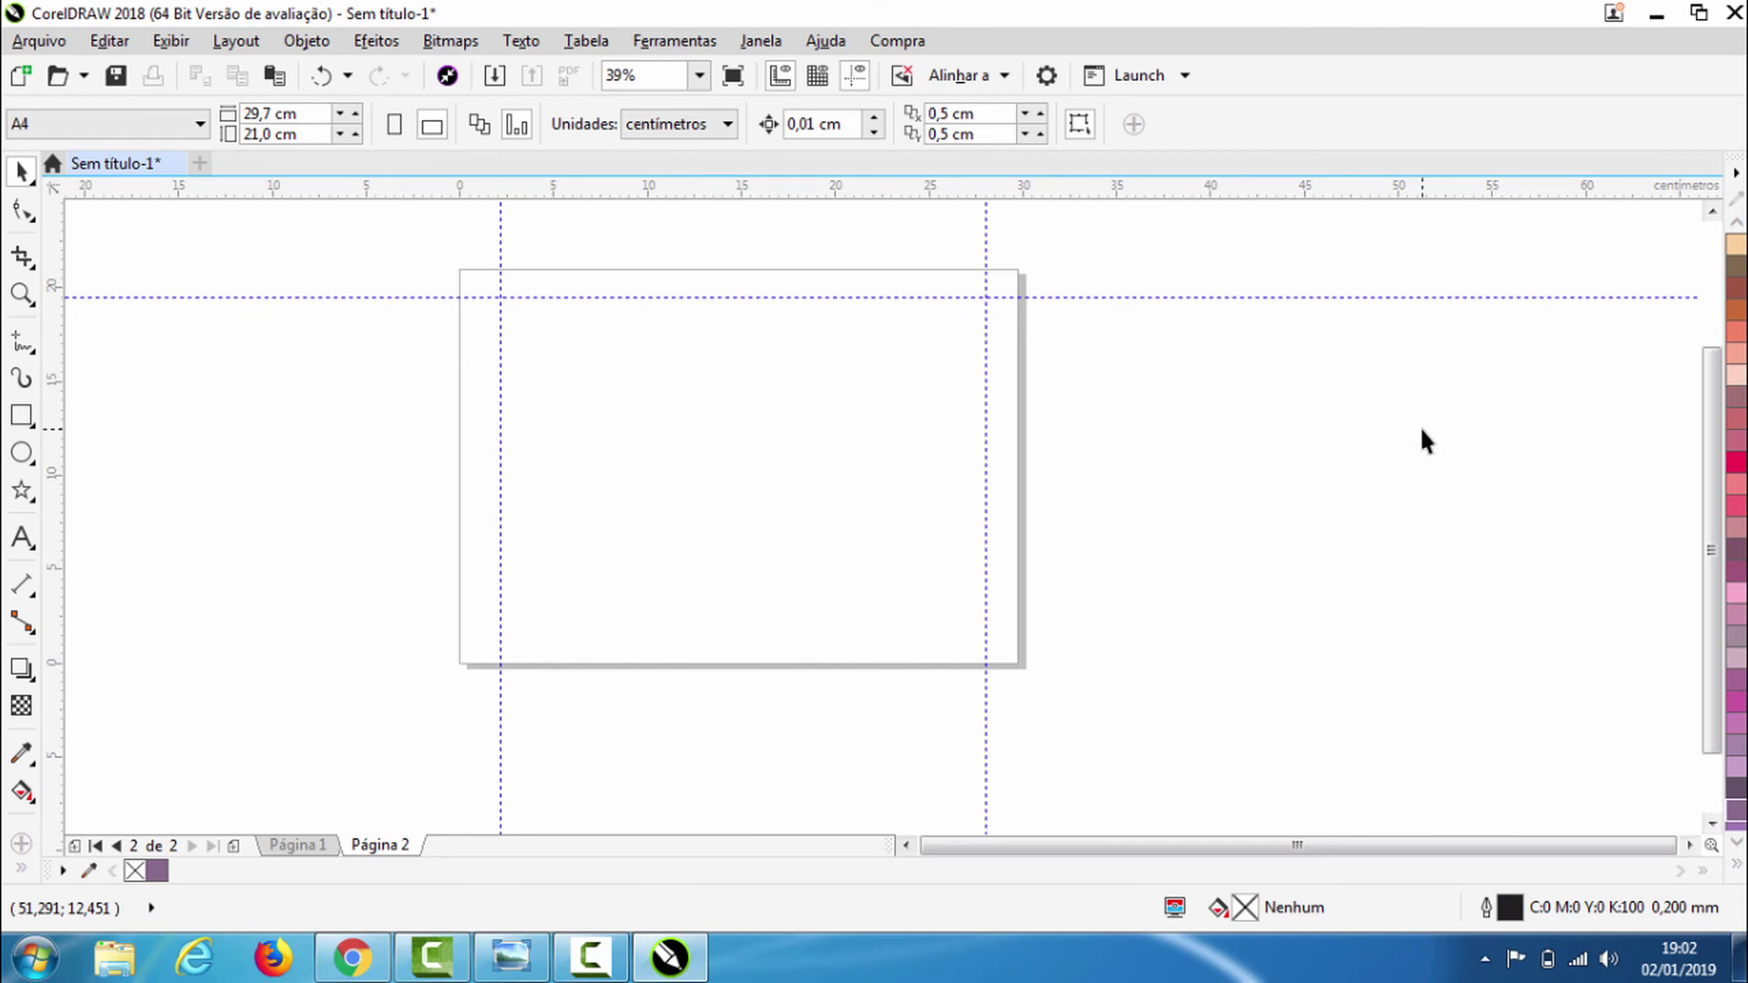
{"action": "key", "text": "ctrl+v"}
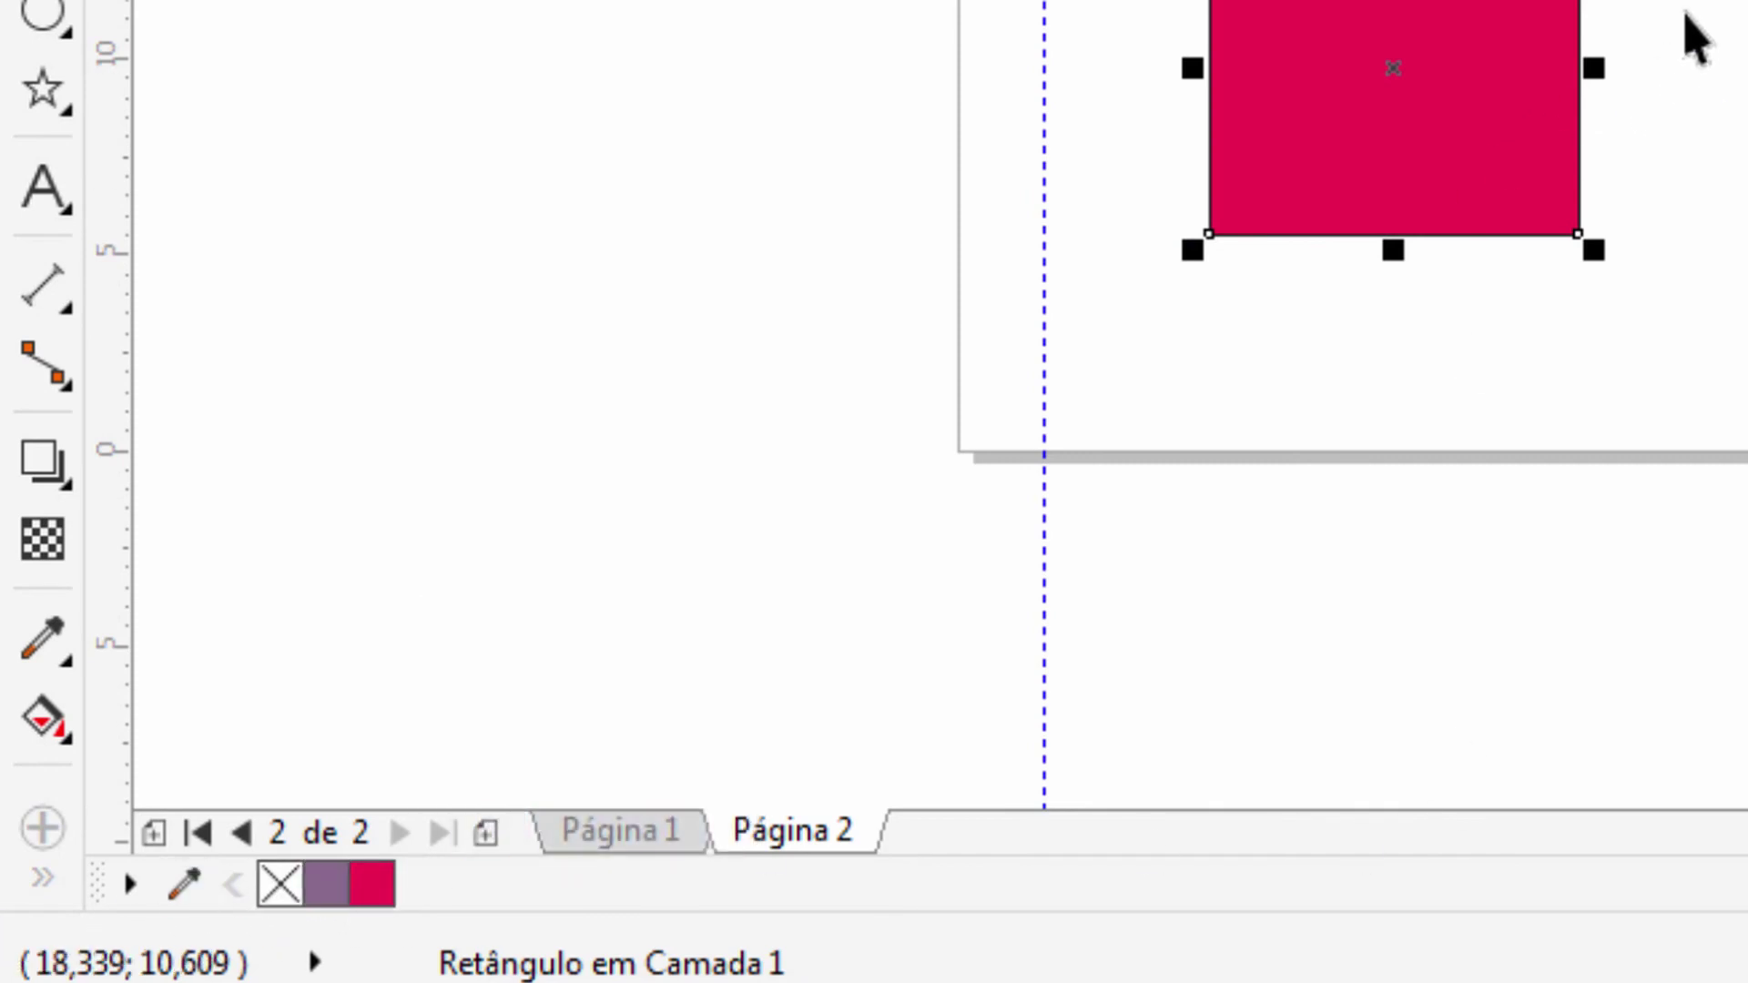
{"action": "left_click", "coordinate": [1682, 17]}
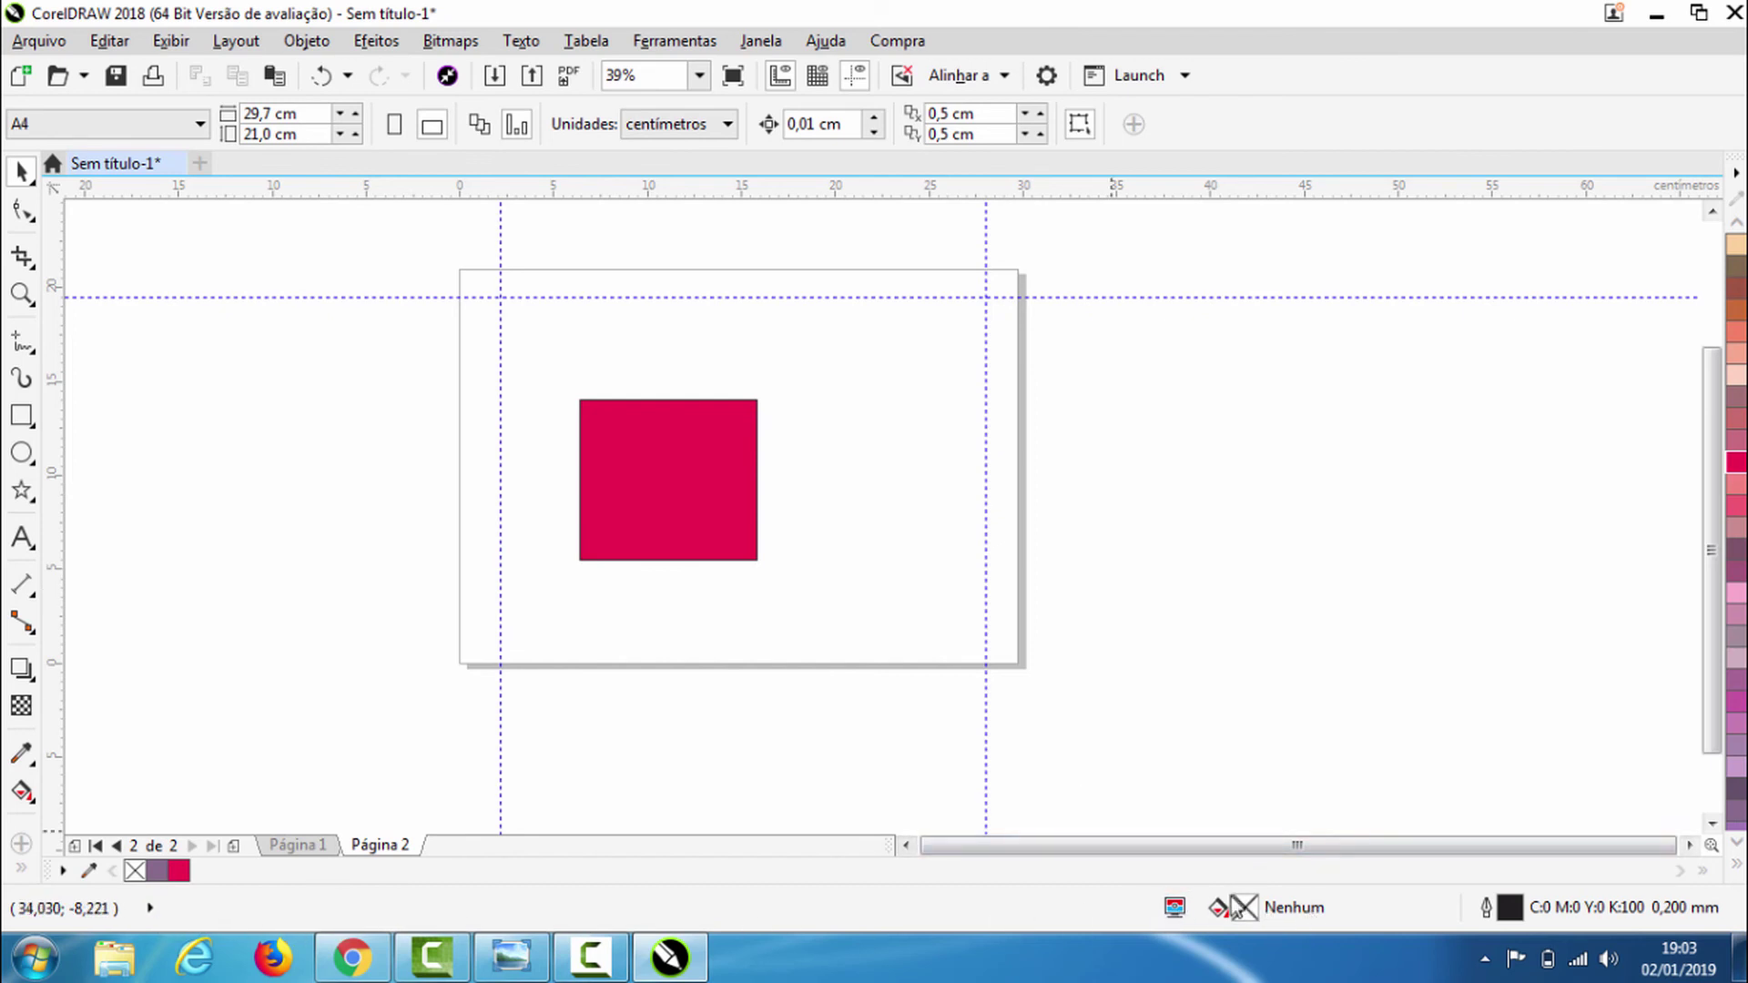
{"action": "left_click", "coordinate": [728, 458]}
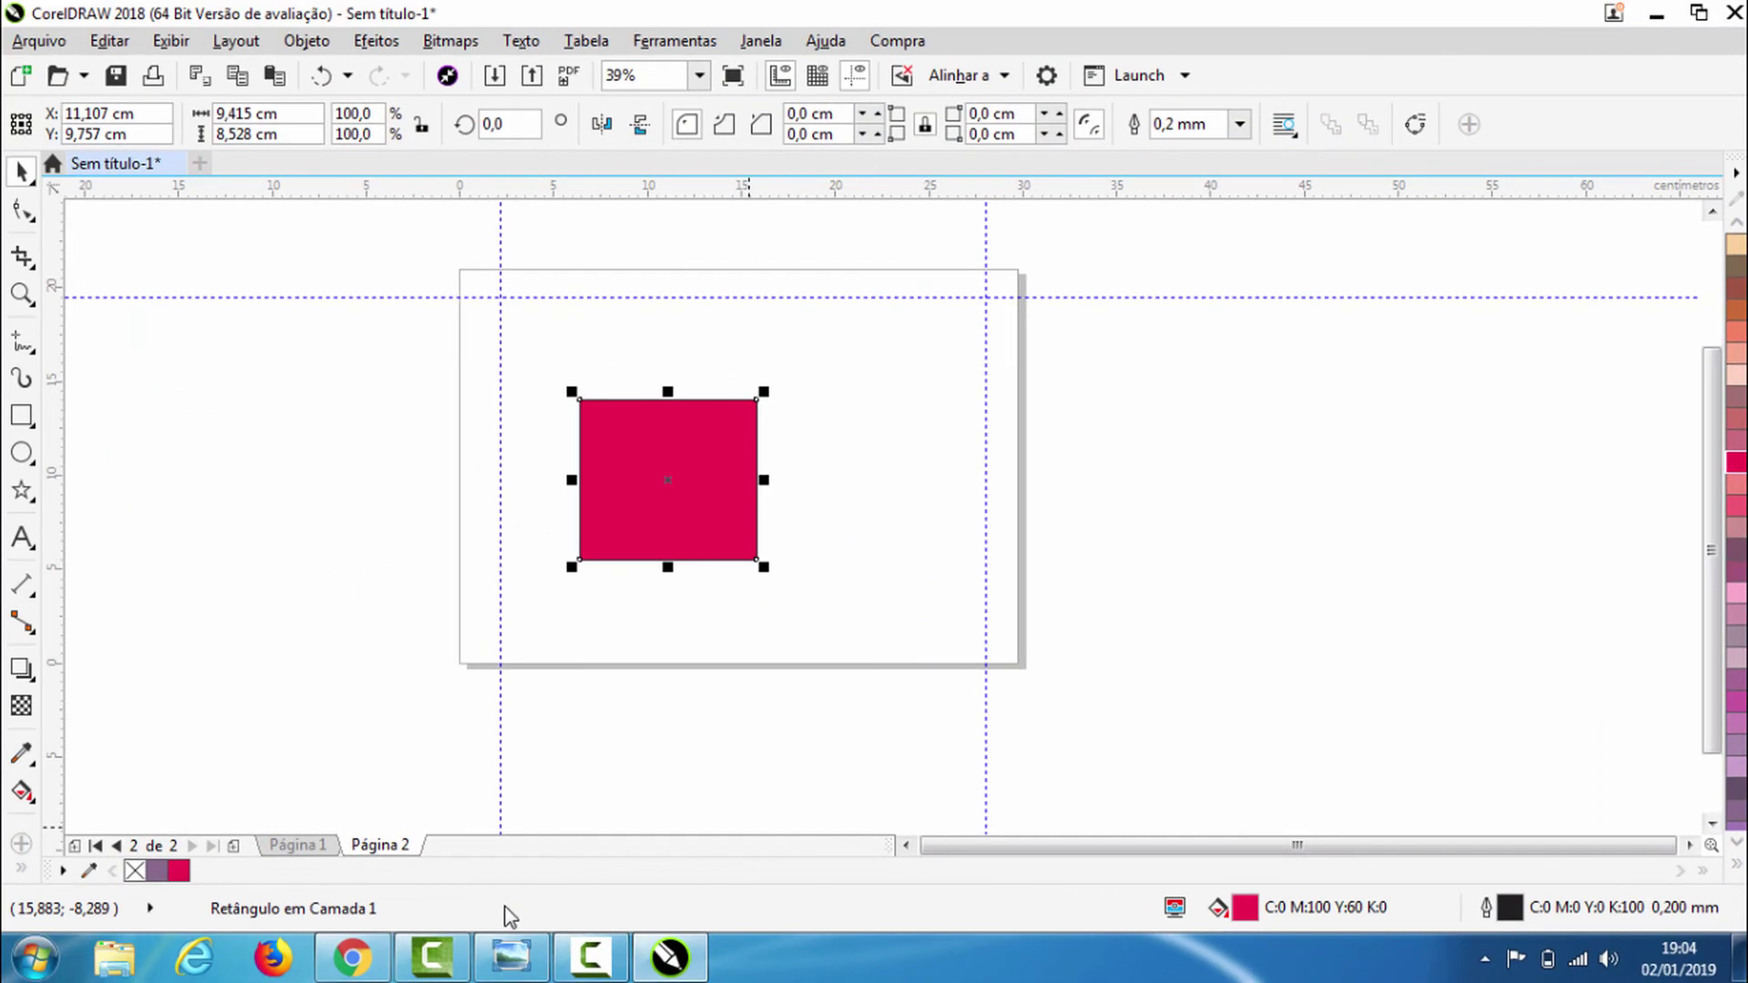
{"action": "left_click", "coordinate": [839, 737]}
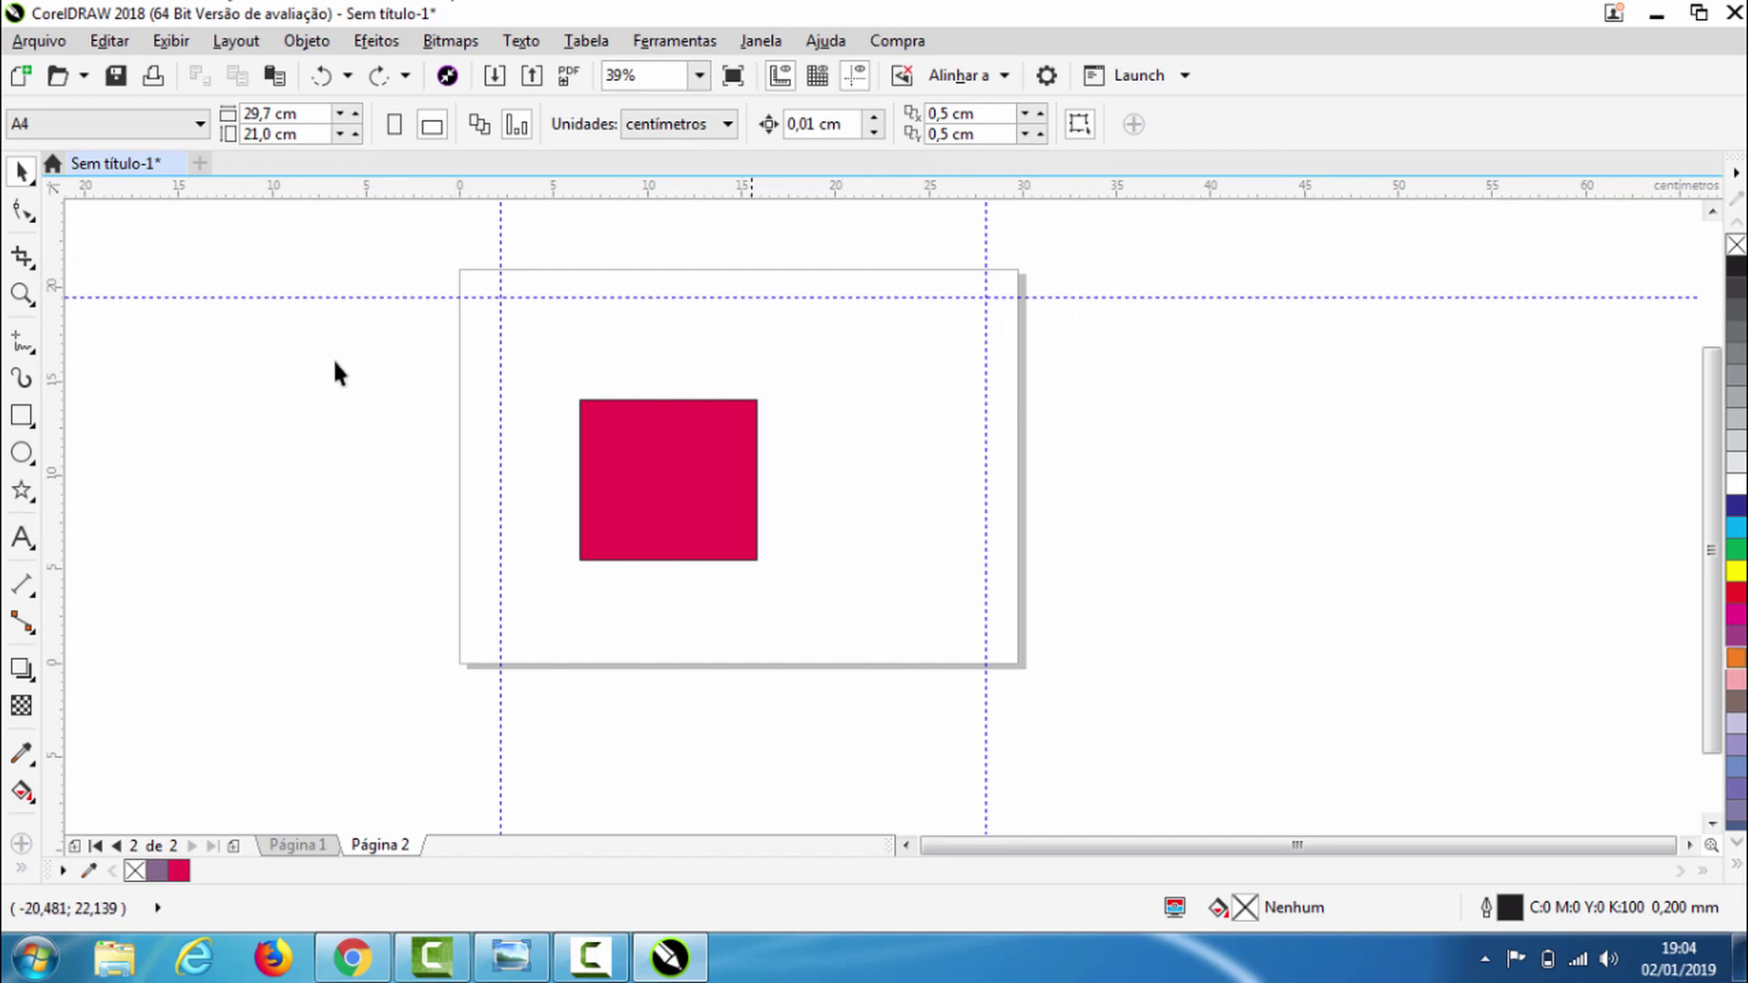
Save the drawing on the desktop as the CDR file "Sem título-1" in version 20.0 (2018) format.
{"action": "left_click", "coordinate": [48, 41]}
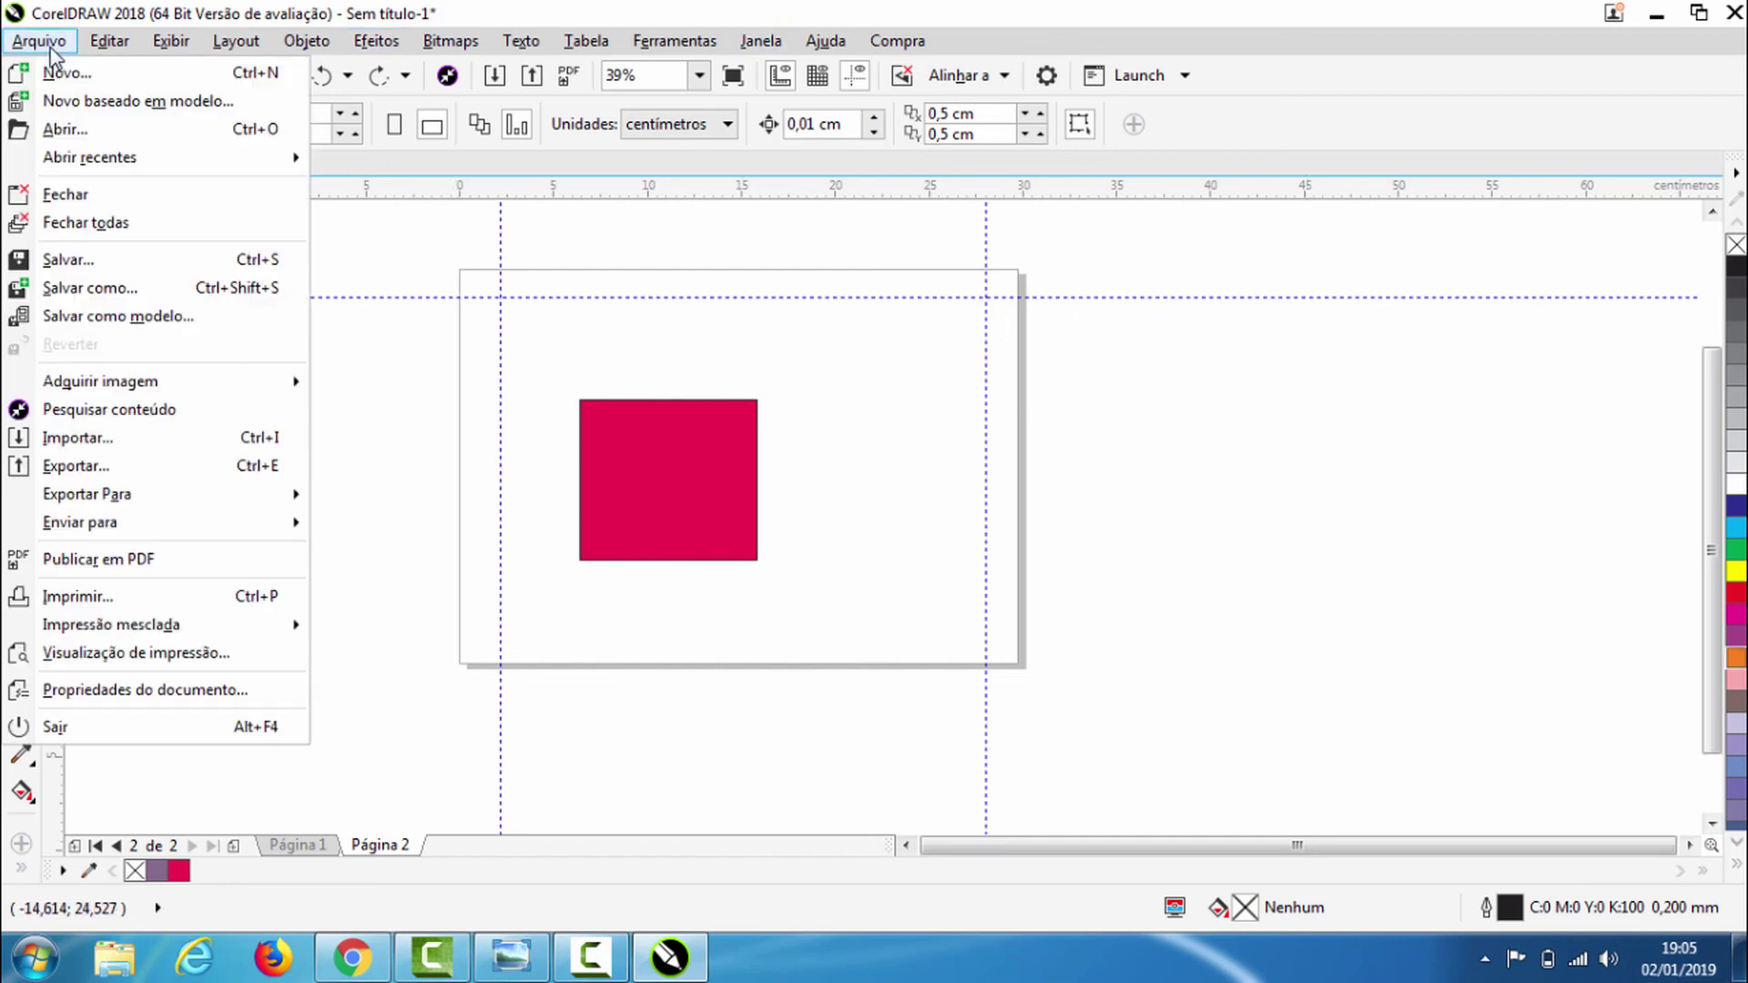
{"action": "left_click", "coordinate": [143, 285]}
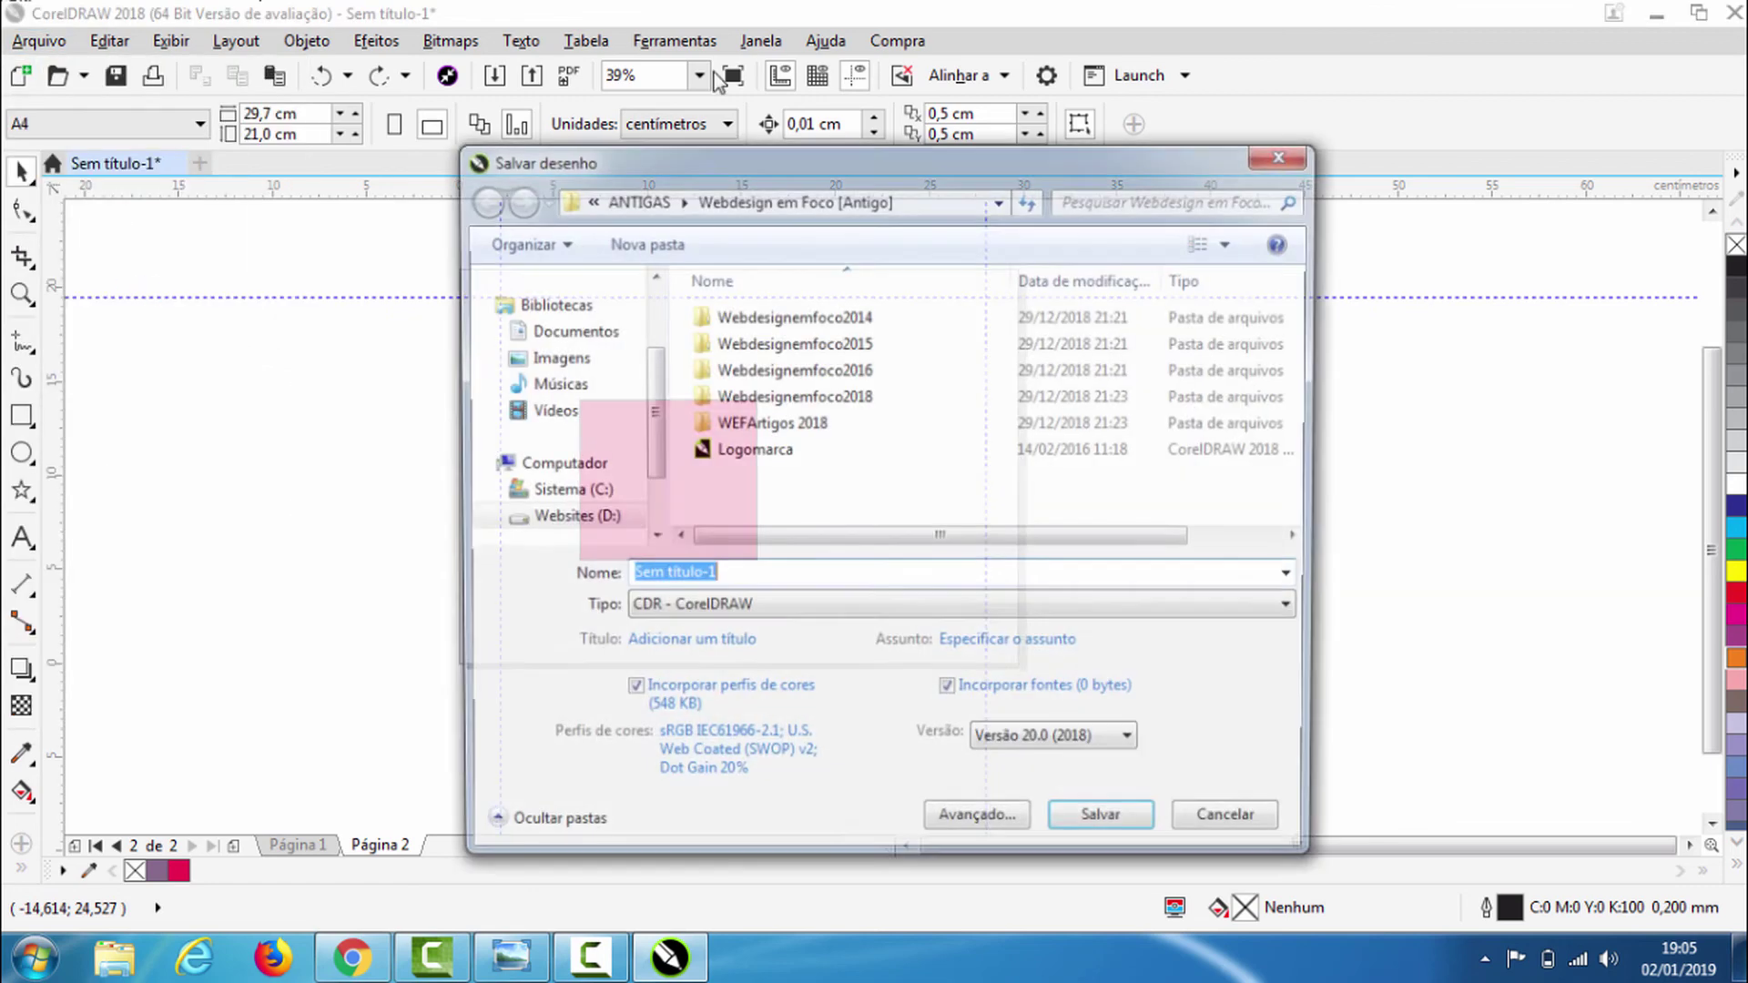
{"action": "scroll", "coordinate": [632, 298], "scroll_direction": "up", "scroll_amount": 2}
{"action": "left_click", "coordinate": [573, 314]}
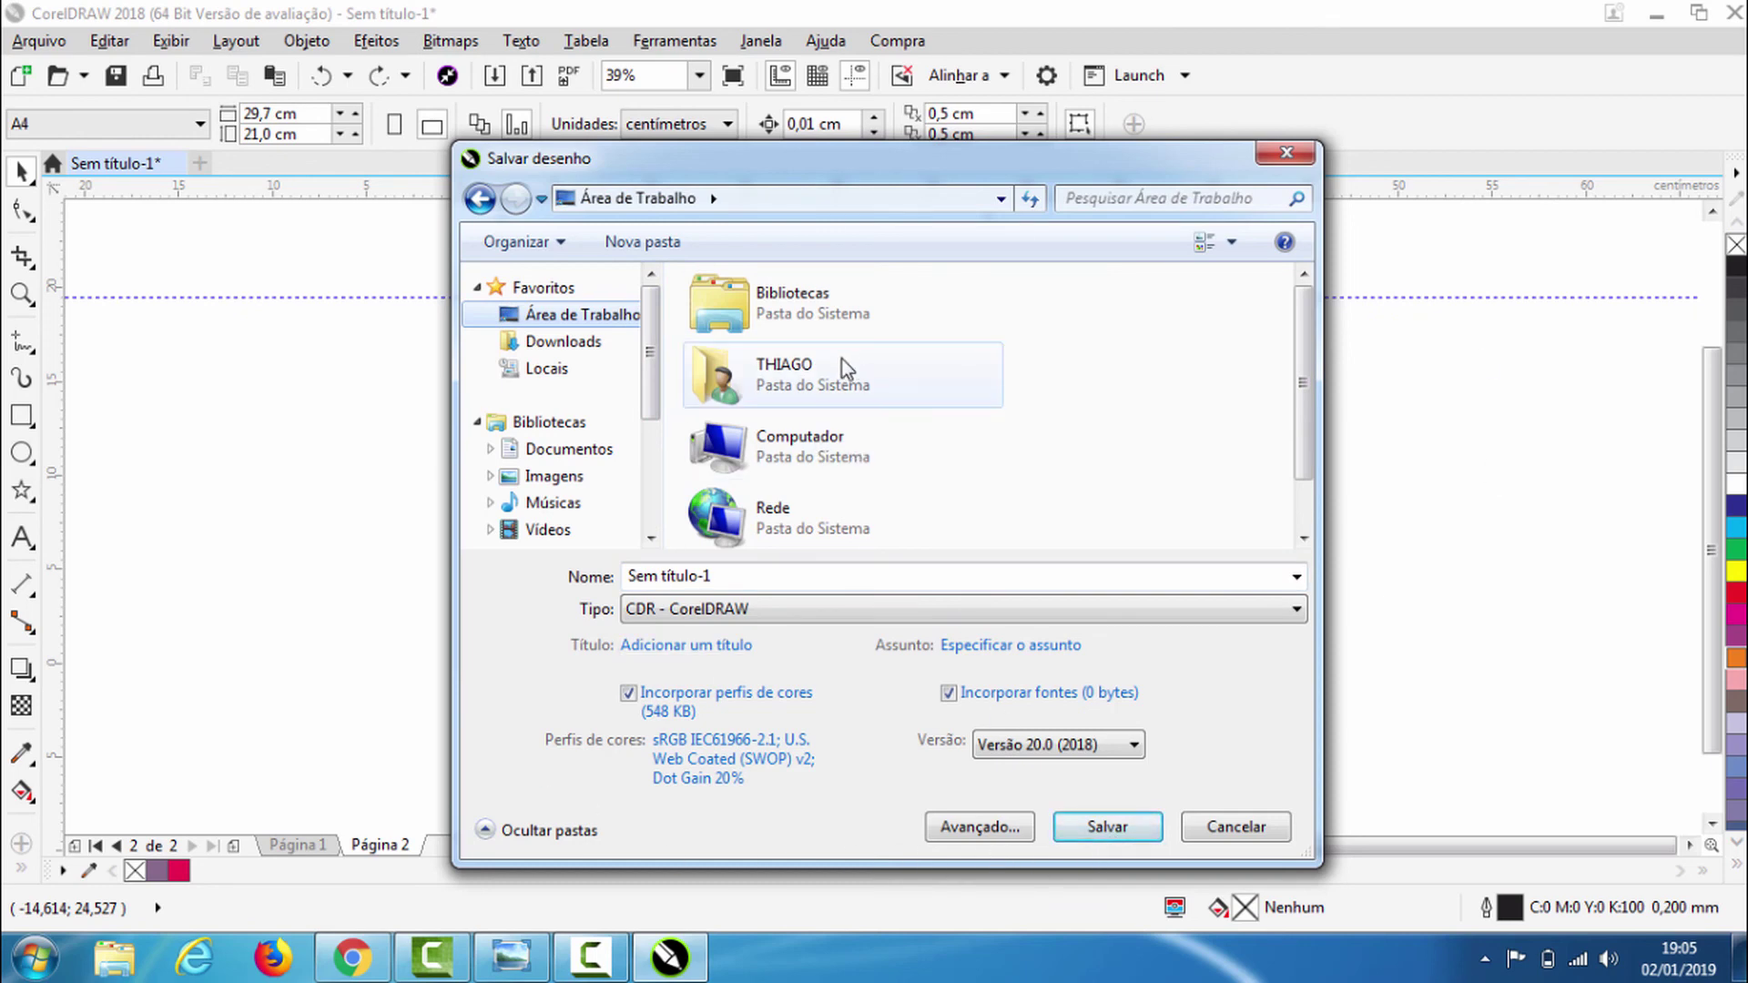
{"action": "left_click", "coordinate": [1132, 836]}
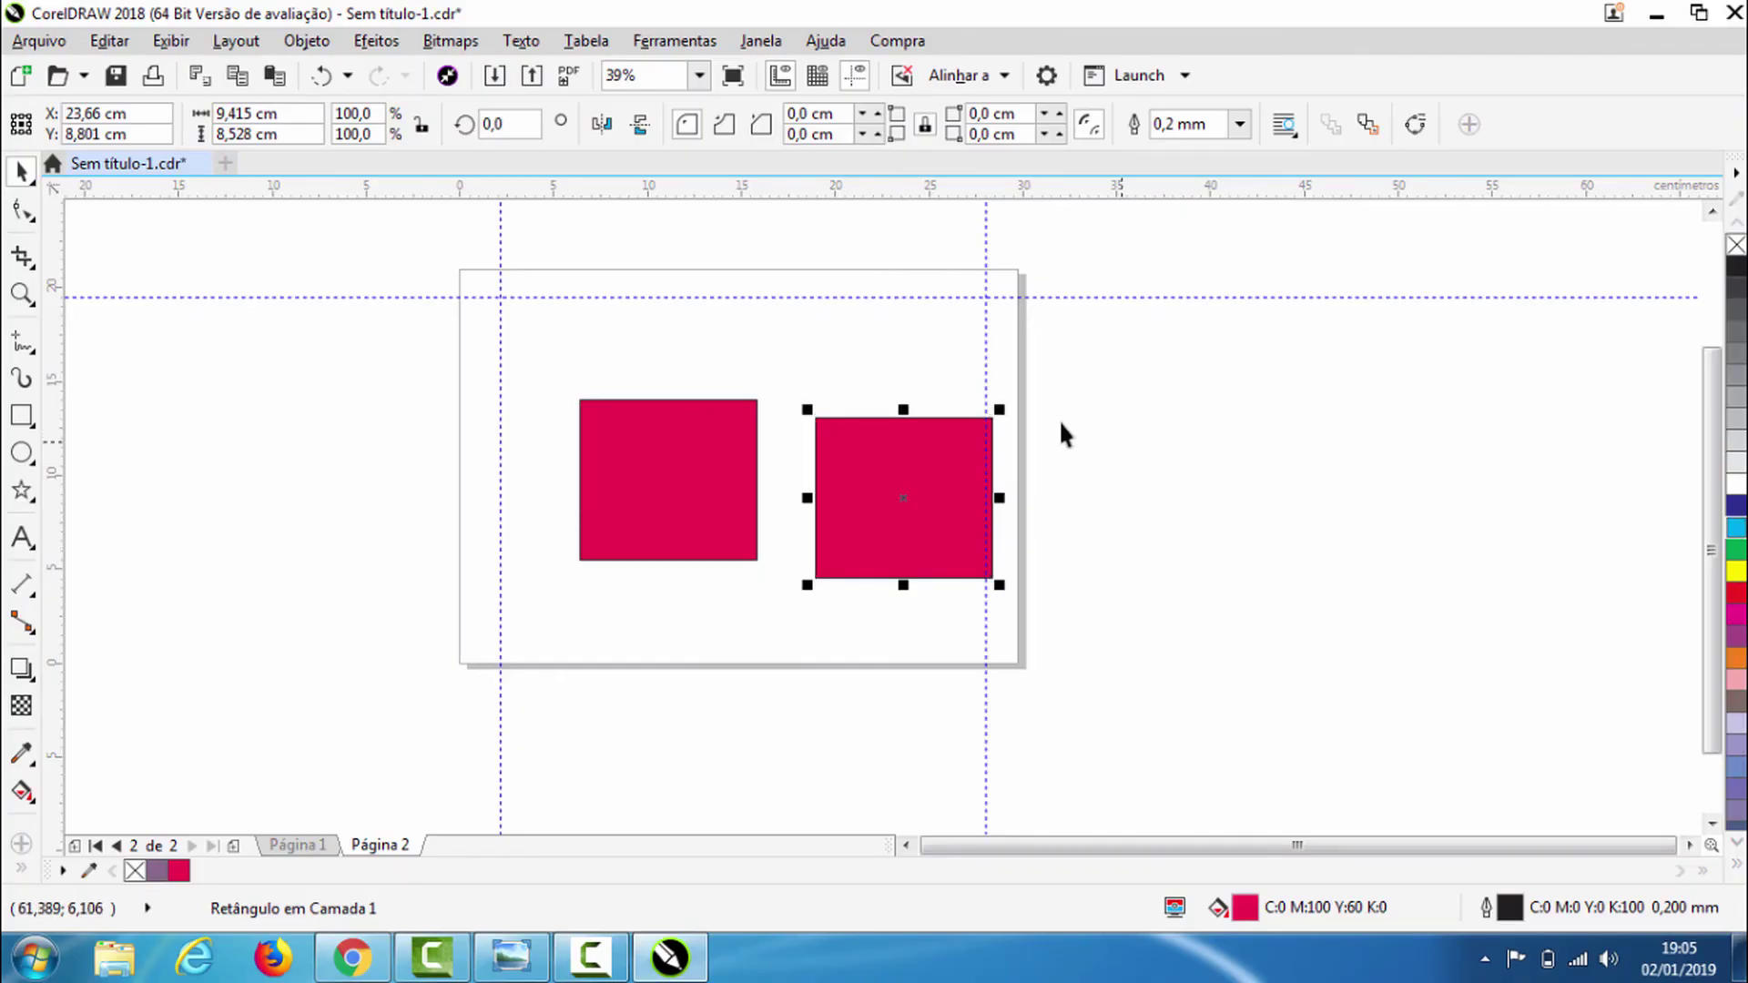
Fill the copy of the crimson rectangle with cyan and add the text "sfasdafd" to the left of the page.
{"action": "left_click", "coordinate": [1737, 527]}
{"action": "left_click", "coordinate": [22, 537]}
{"action": "left_click", "coordinate": [242, 499]}
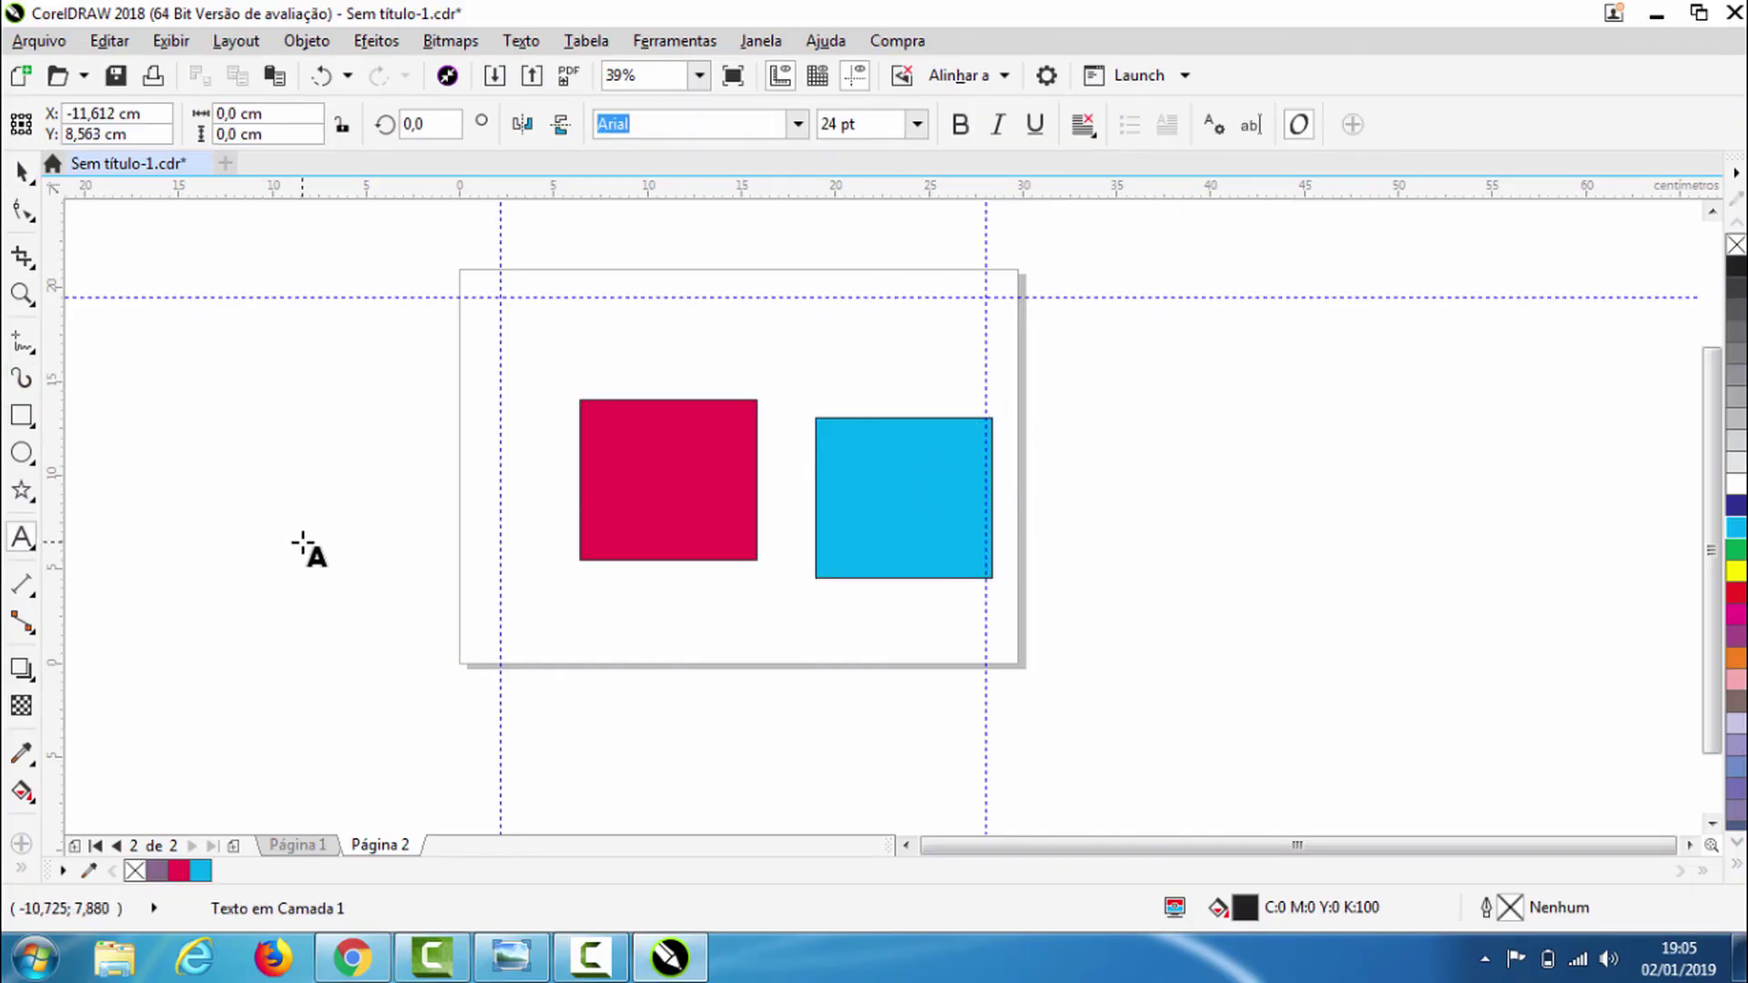
{"action": "type", "text": "sfasdafd"}
{"action": "key", "text": "Escape"}
{"action": "left_click", "coordinate": [20, 171]}
{"action": "left_click", "coordinate": [330, 420]}
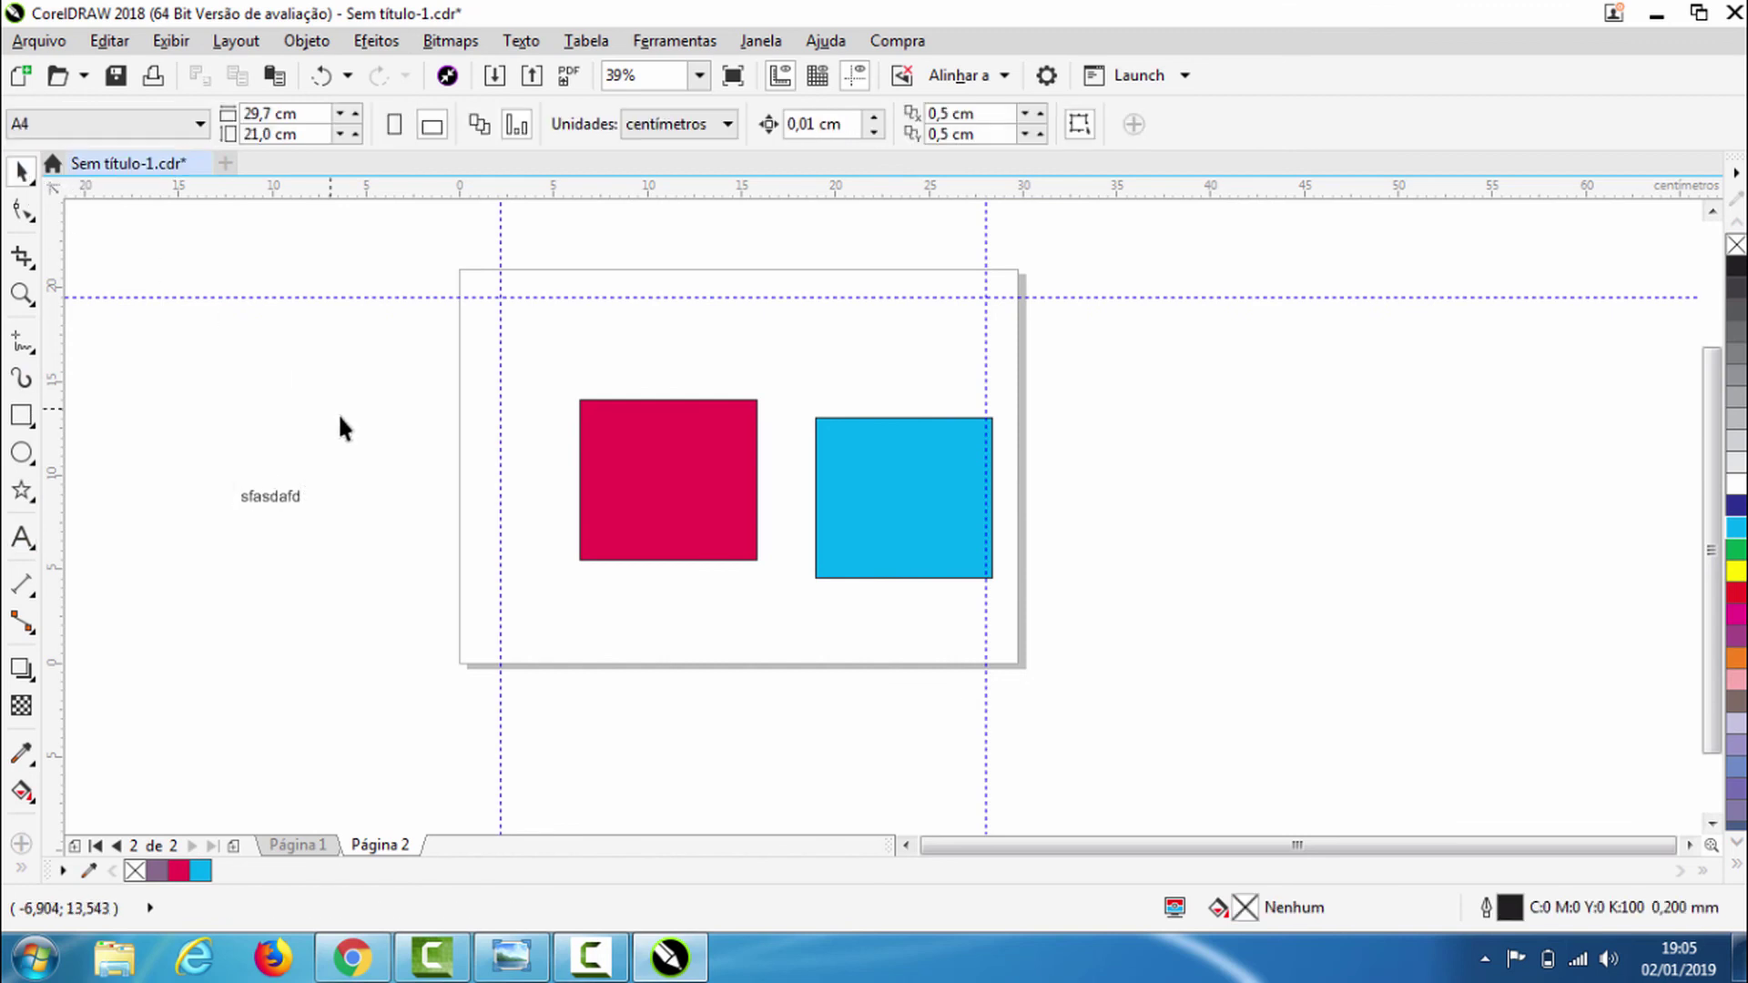
Save the changes to the drawing and check its file and backup copy on the Windows desktop, returning to CorelDRAW.
{"action": "key", "text": "ctrl+s"}
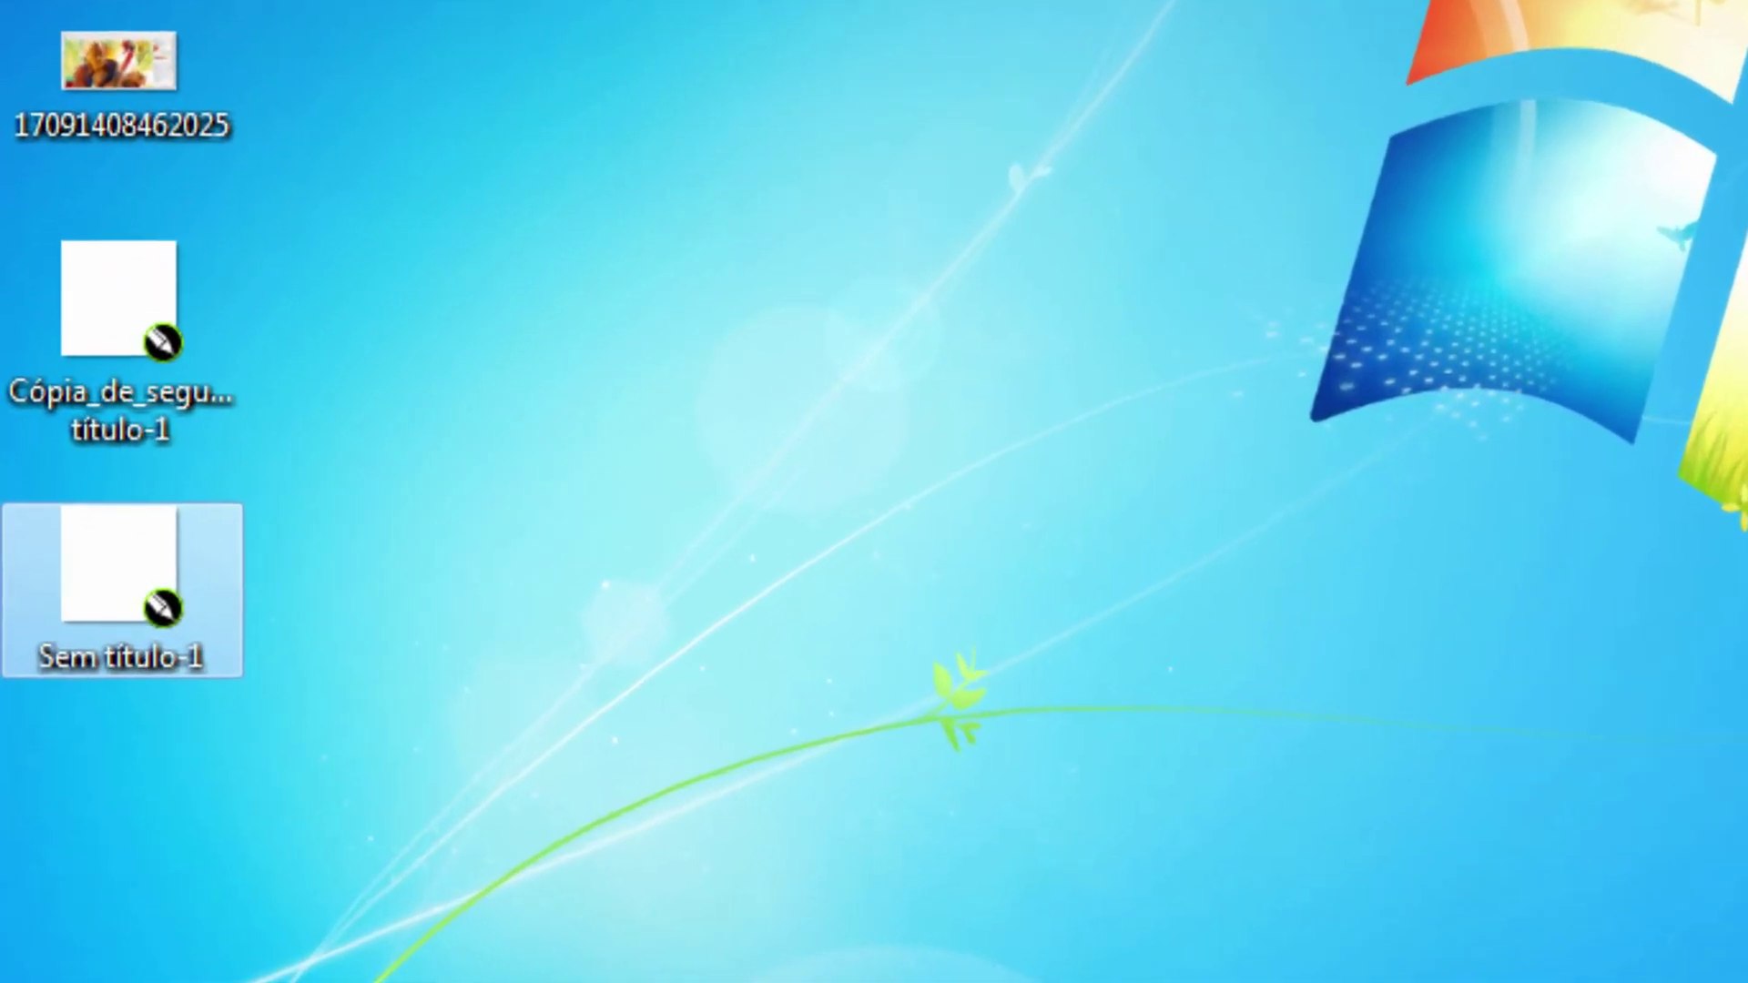
{"action": "left_click", "coordinate": [138, 342]}
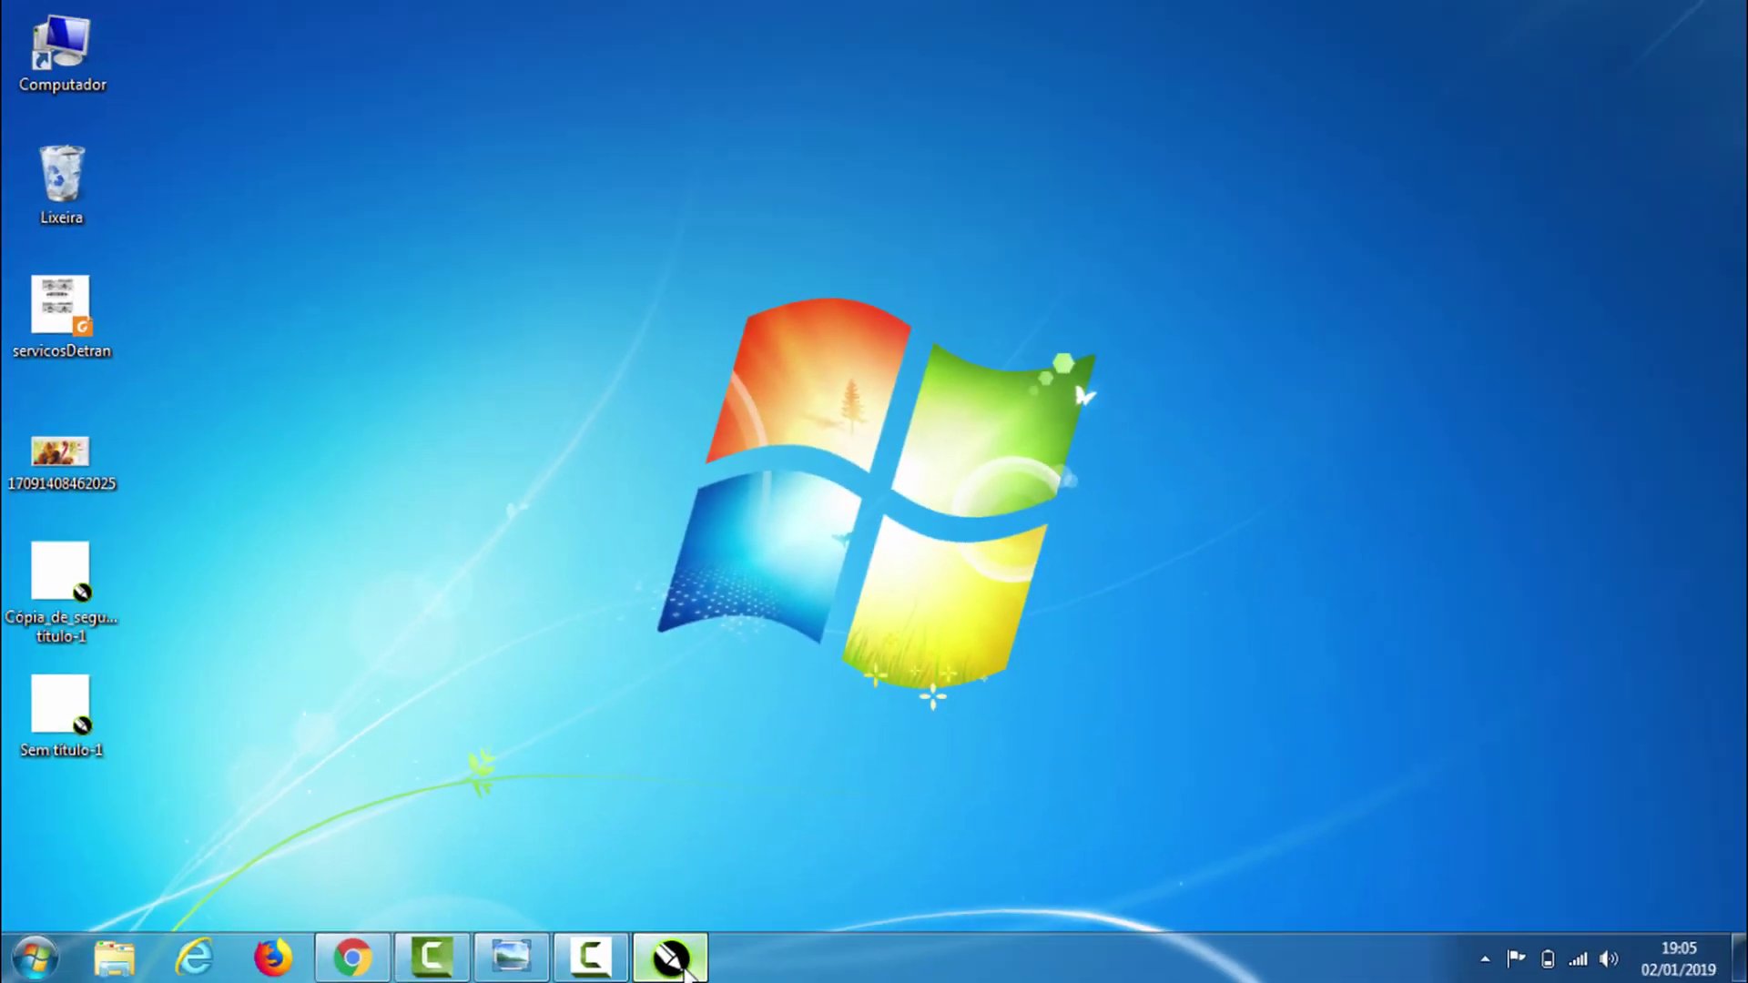
{"action": "left_click", "coordinate": [683, 969]}
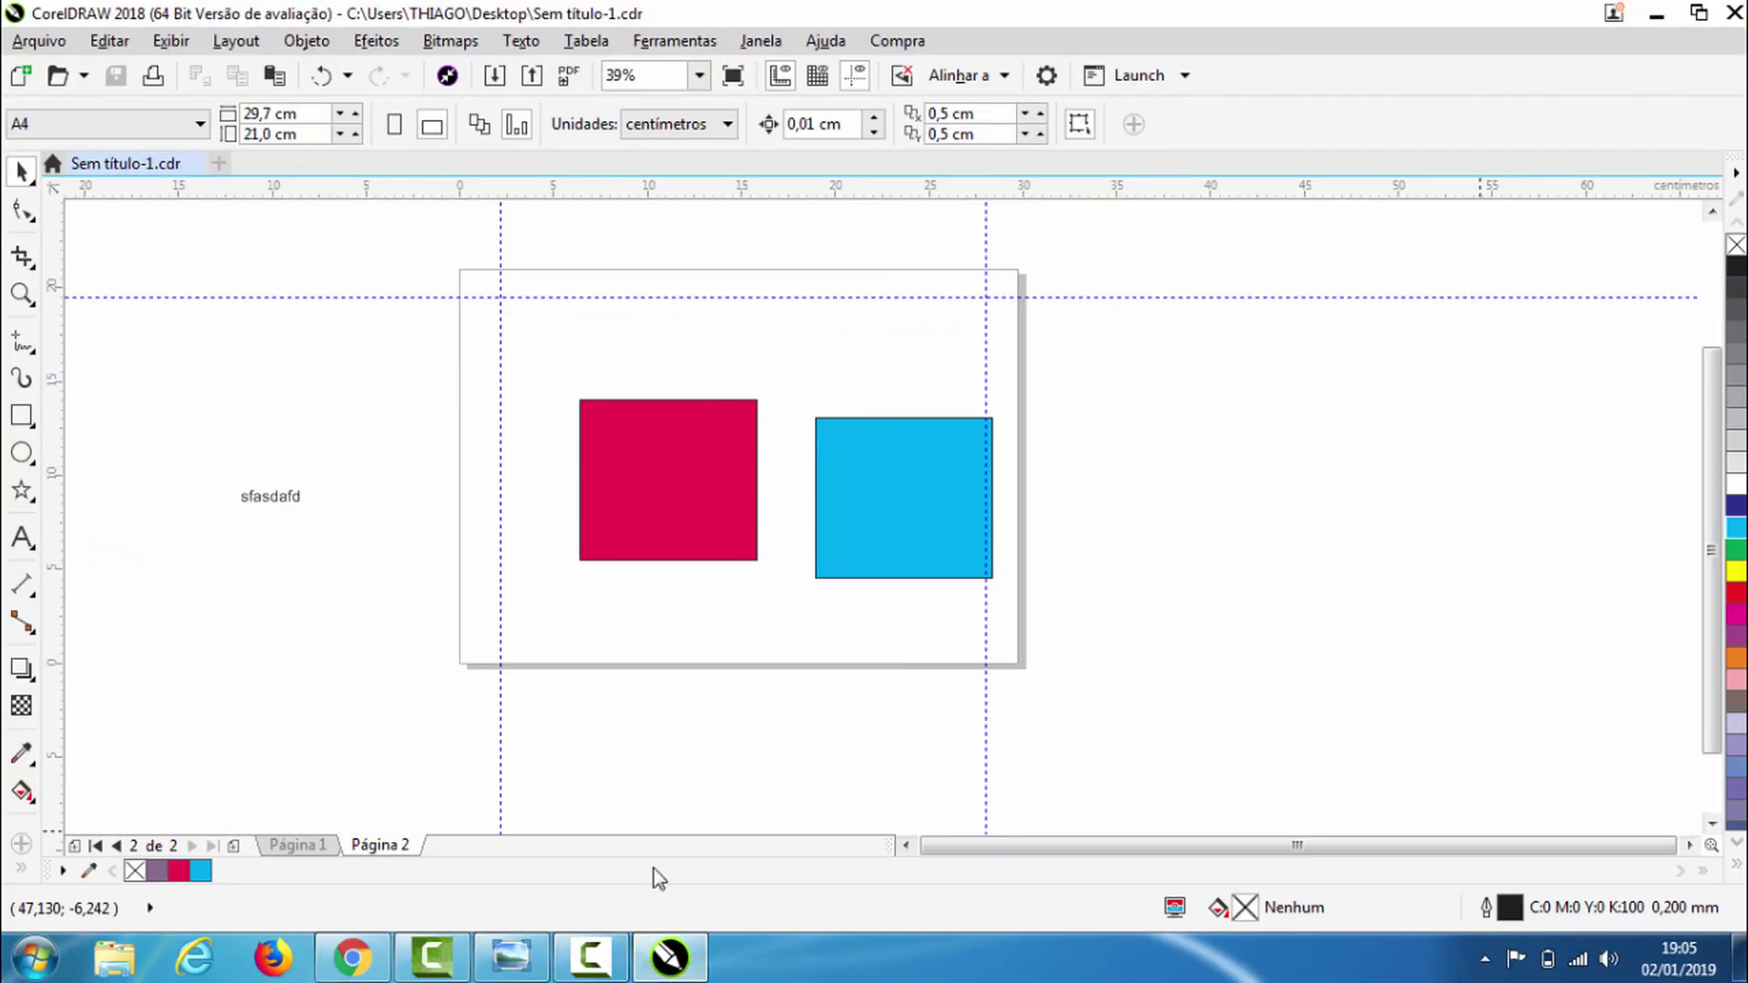